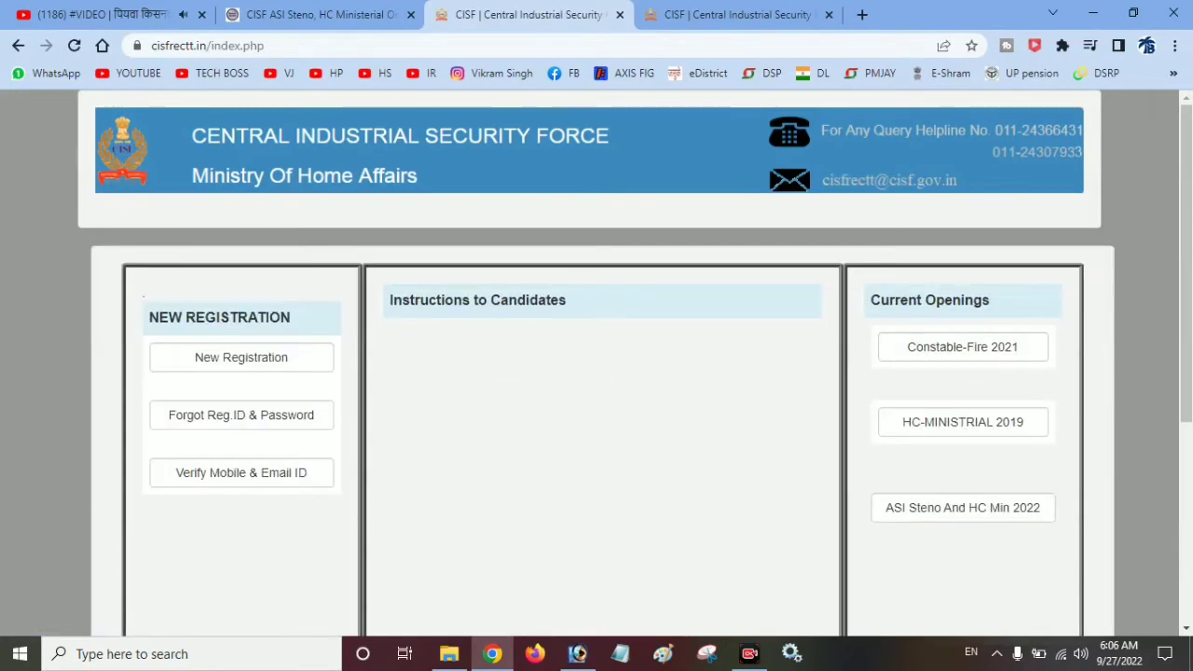
Open the new registration form and enter the candidate's name in both the Name and Verify Name fields.
click(241, 358)
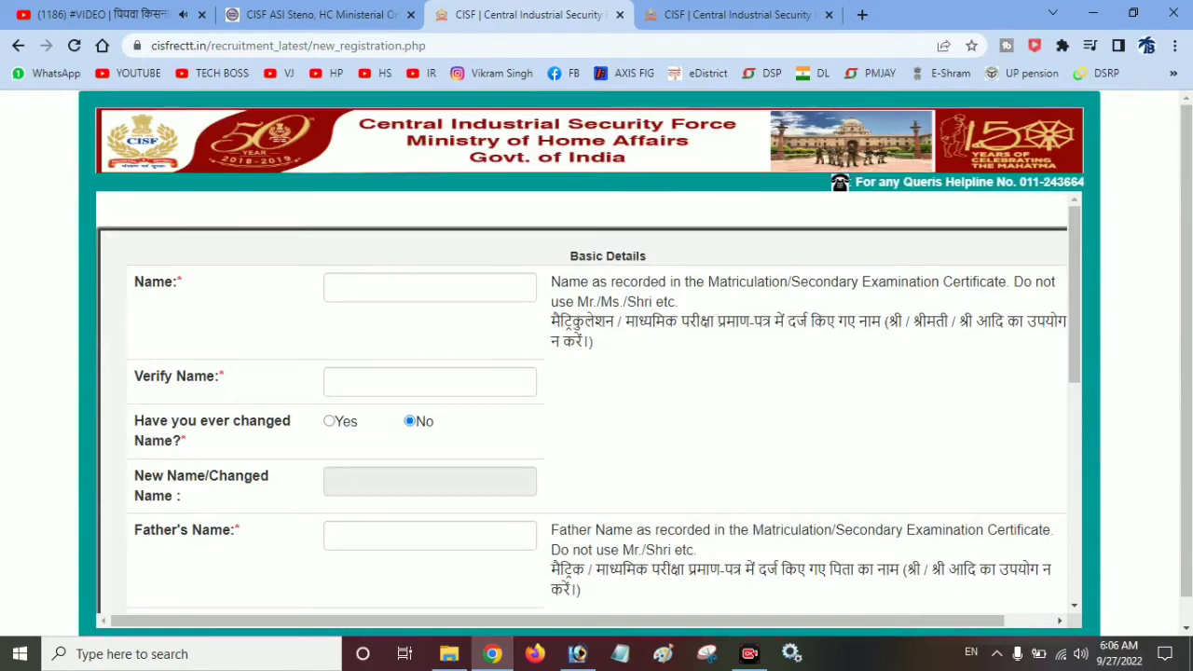
click(430, 287)
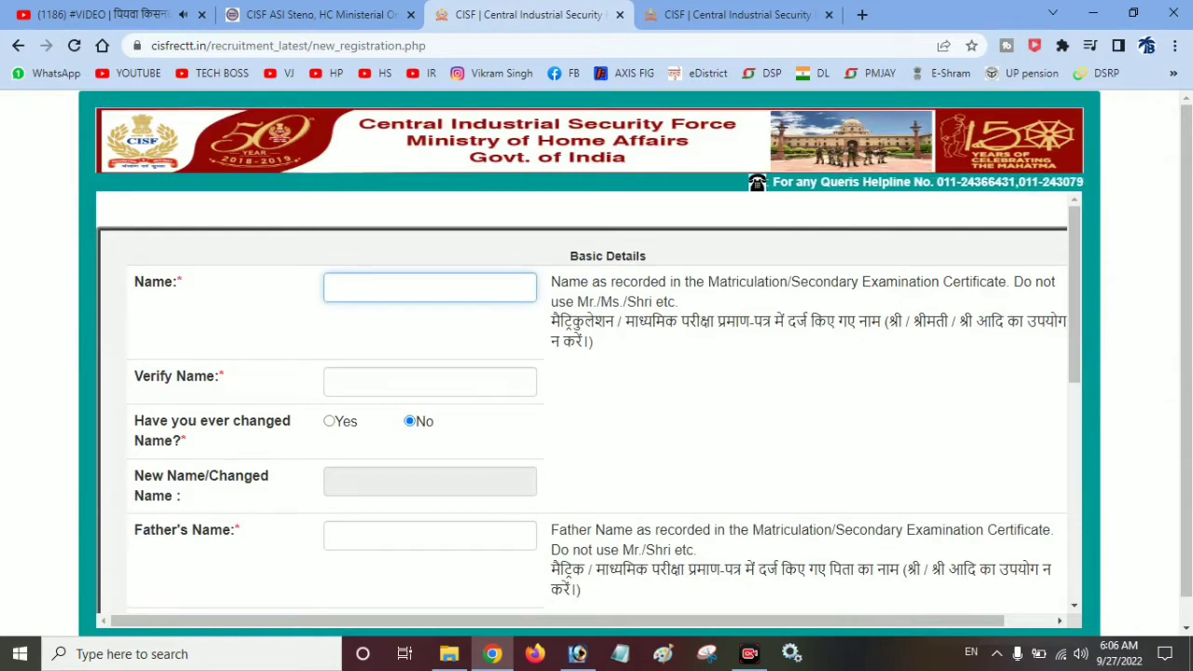
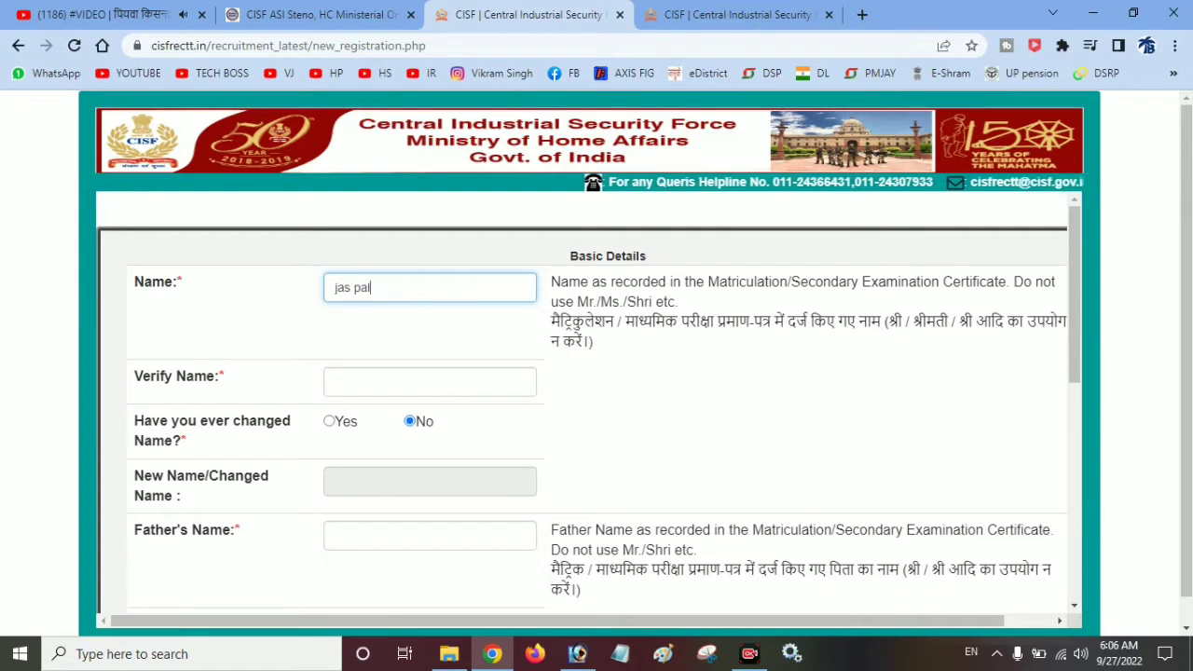
key(Tab)
text(ja)
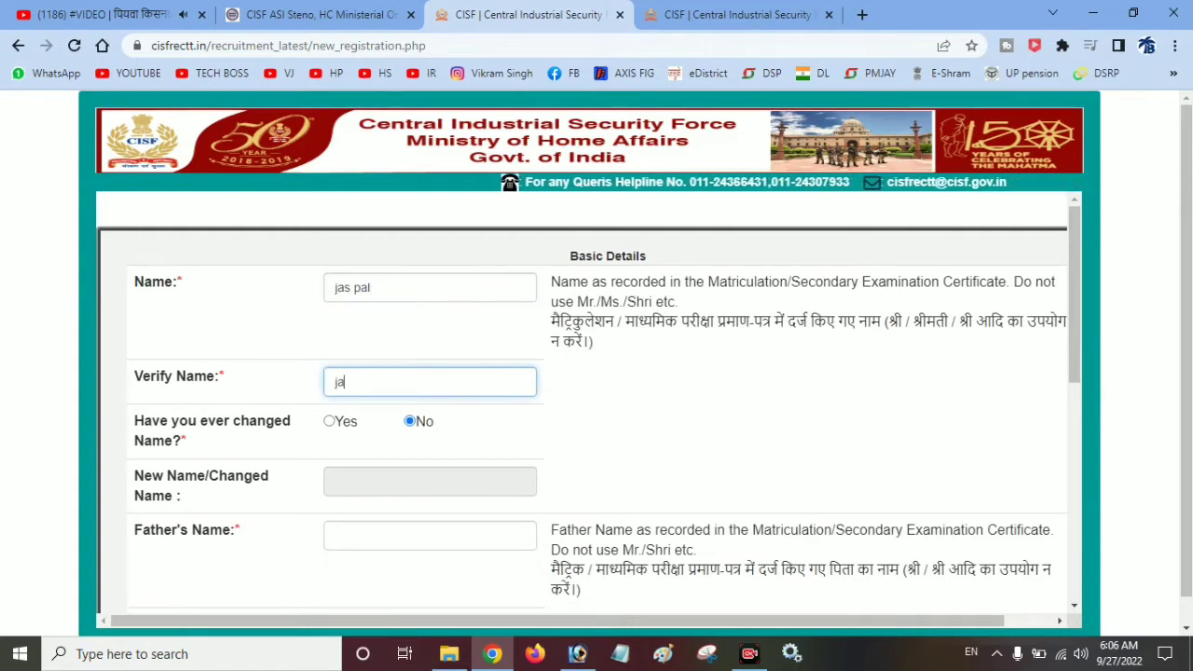
text(spa)
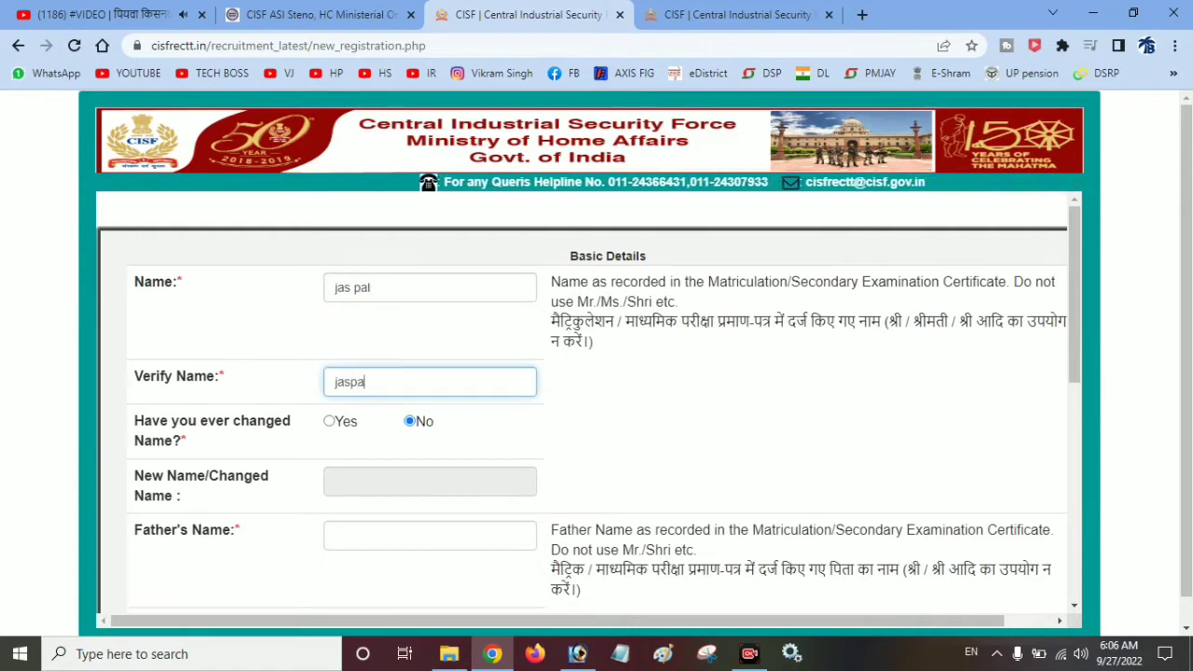
key(BackSpace)
key(BackSpace)
text(pal)
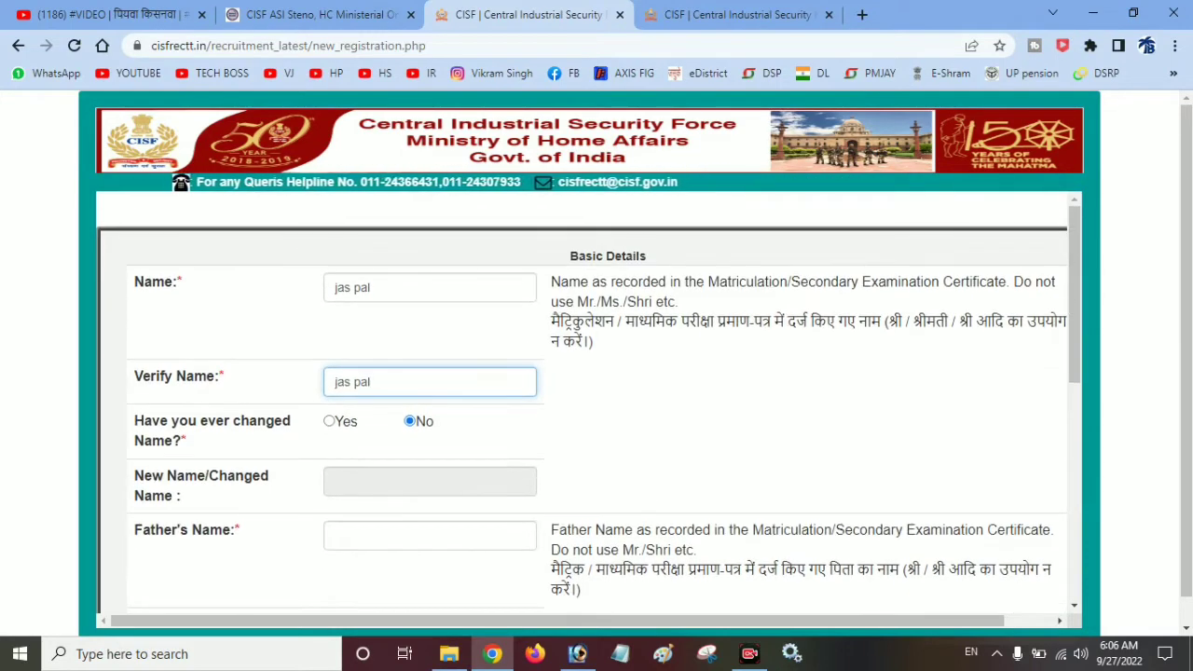
Enter the father's name in both the Father's Name and Verify Father's Name fields.
scroll(583, 403, down, 2)
click(430, 361)
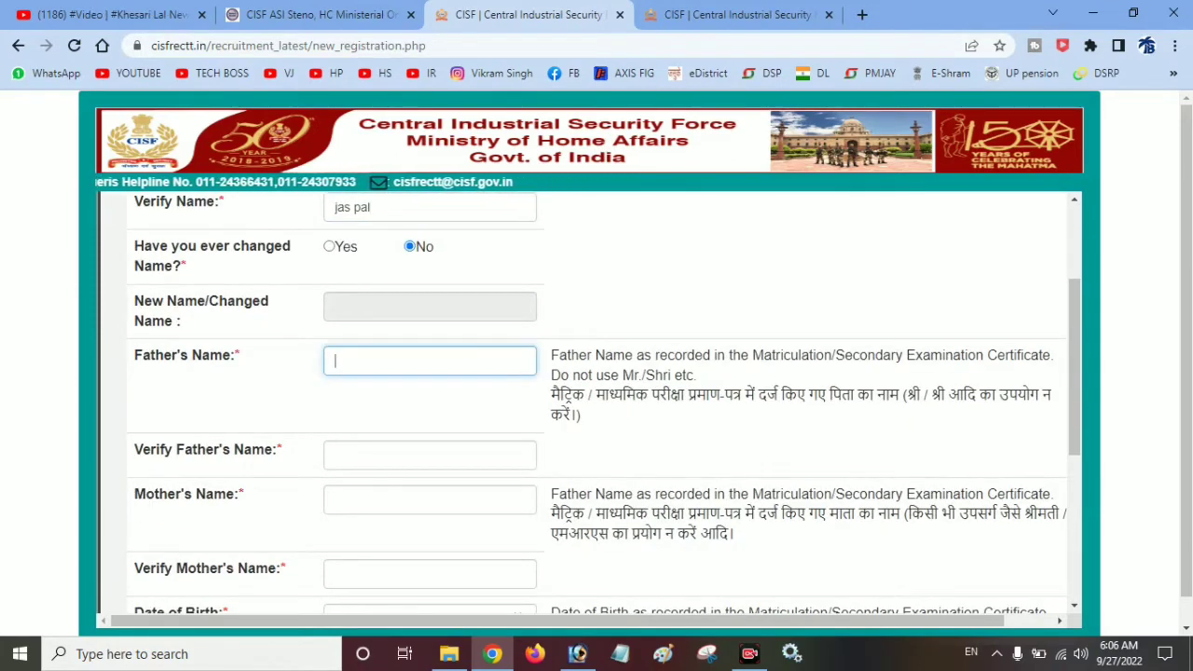
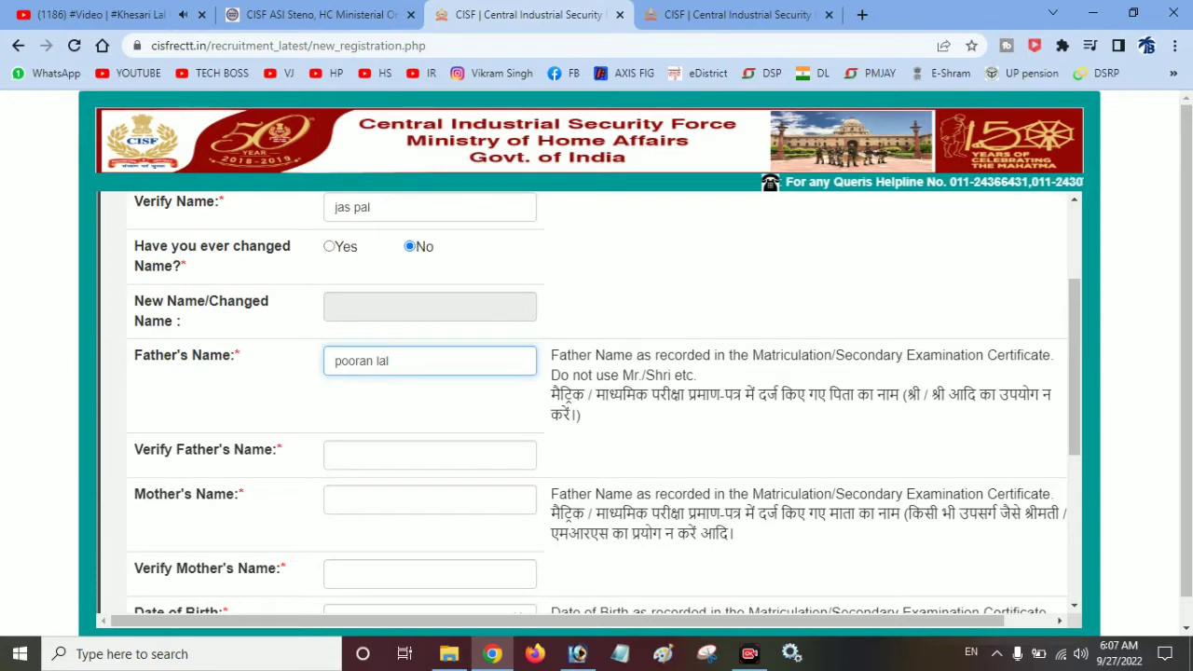
click(430, 455)
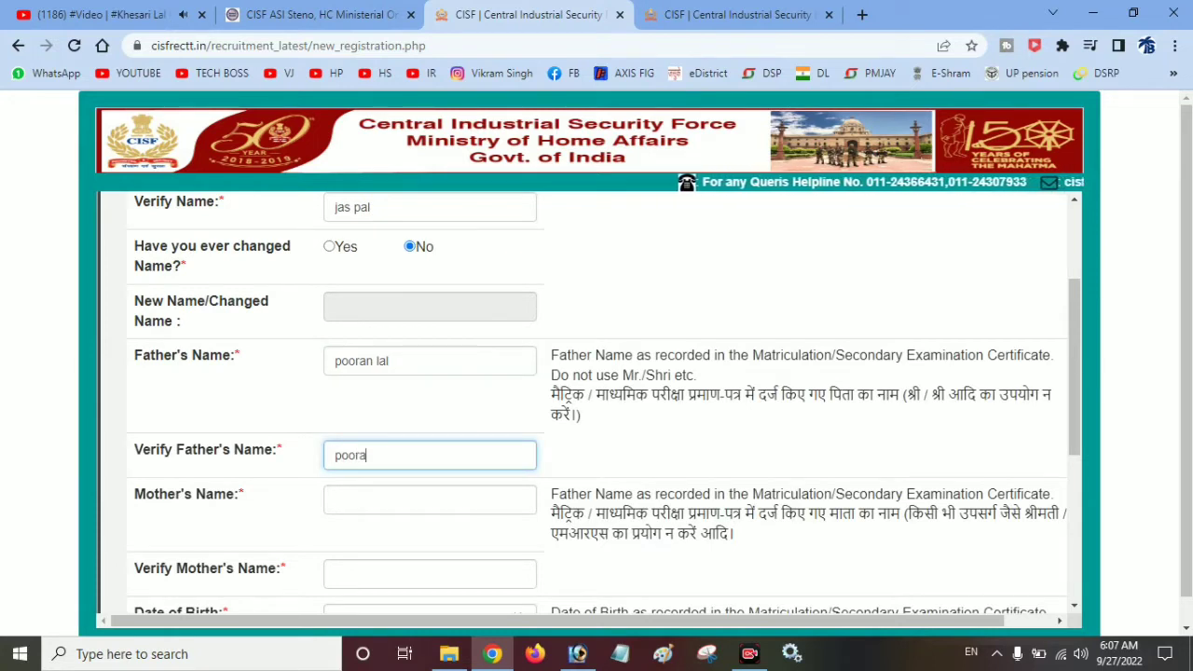
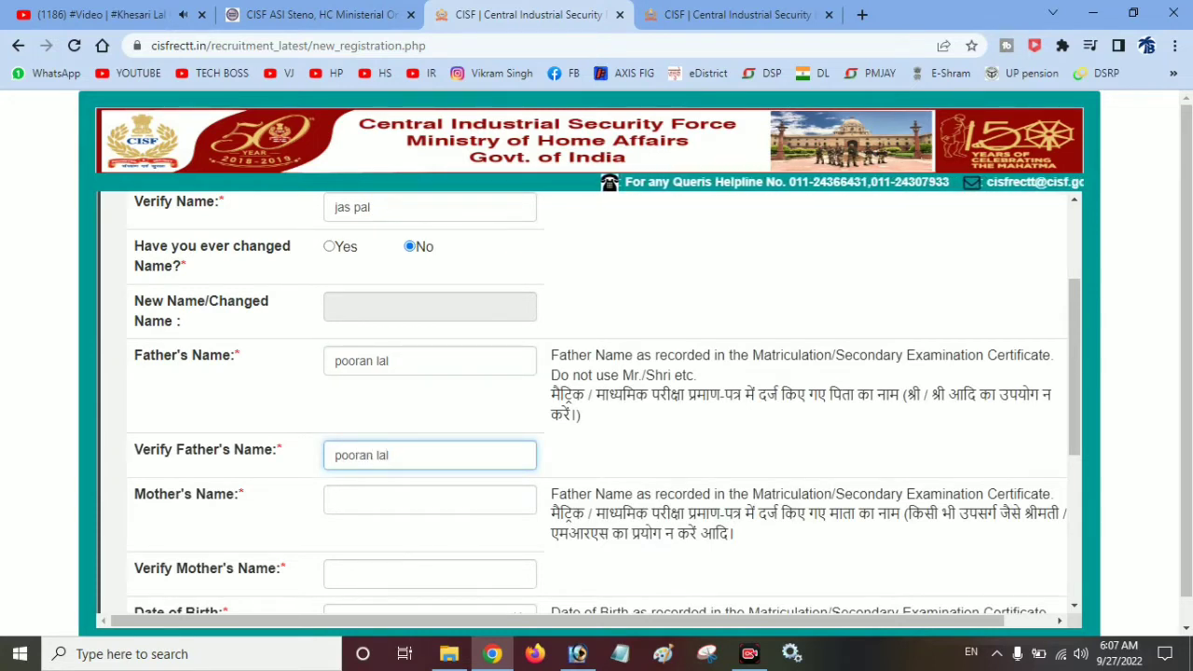
Enter the mother's name in both the Mother's Name and Verify Mother's Name fields.
click(430, 499)
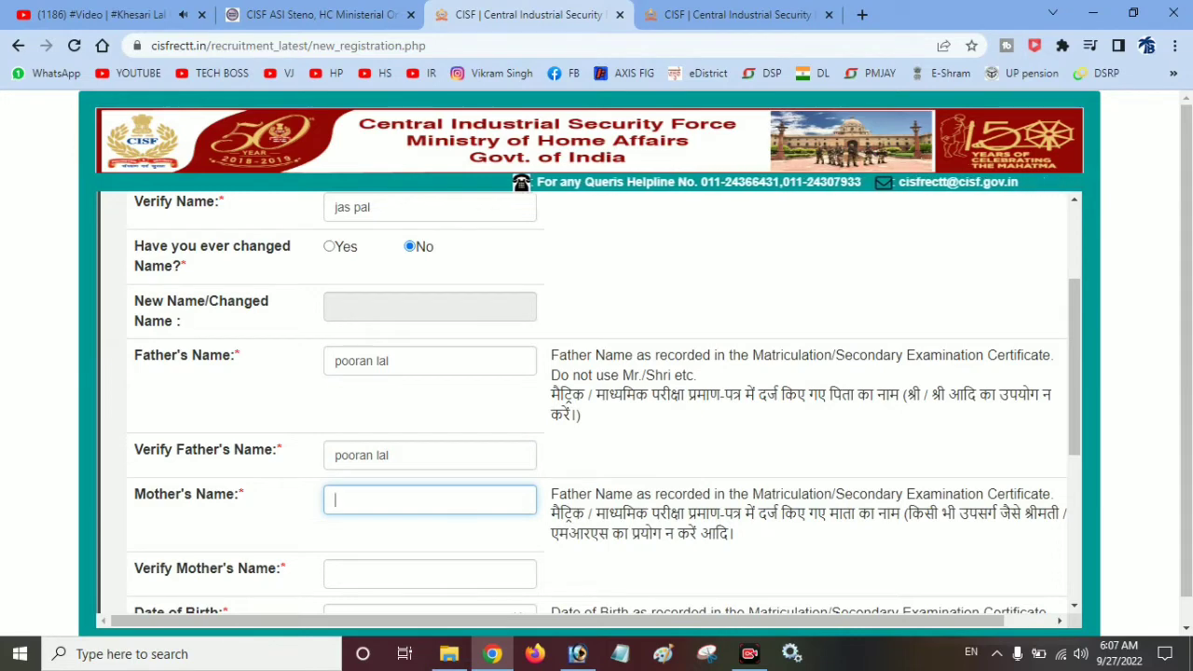
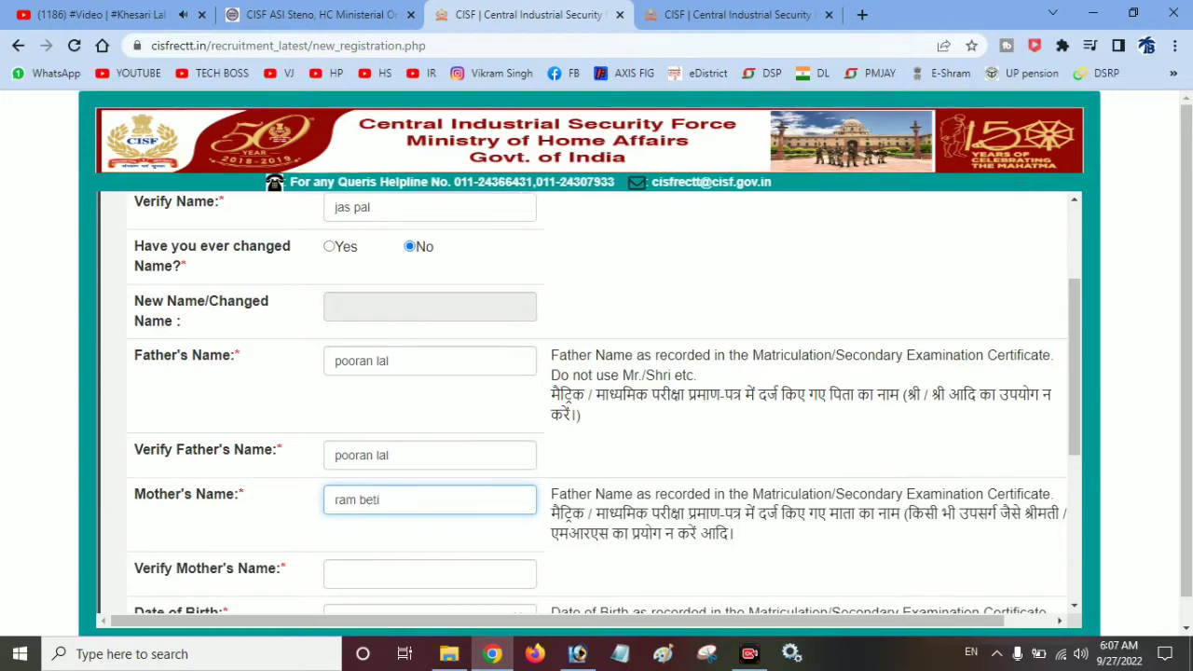
scroll(597, 401, down, 4)
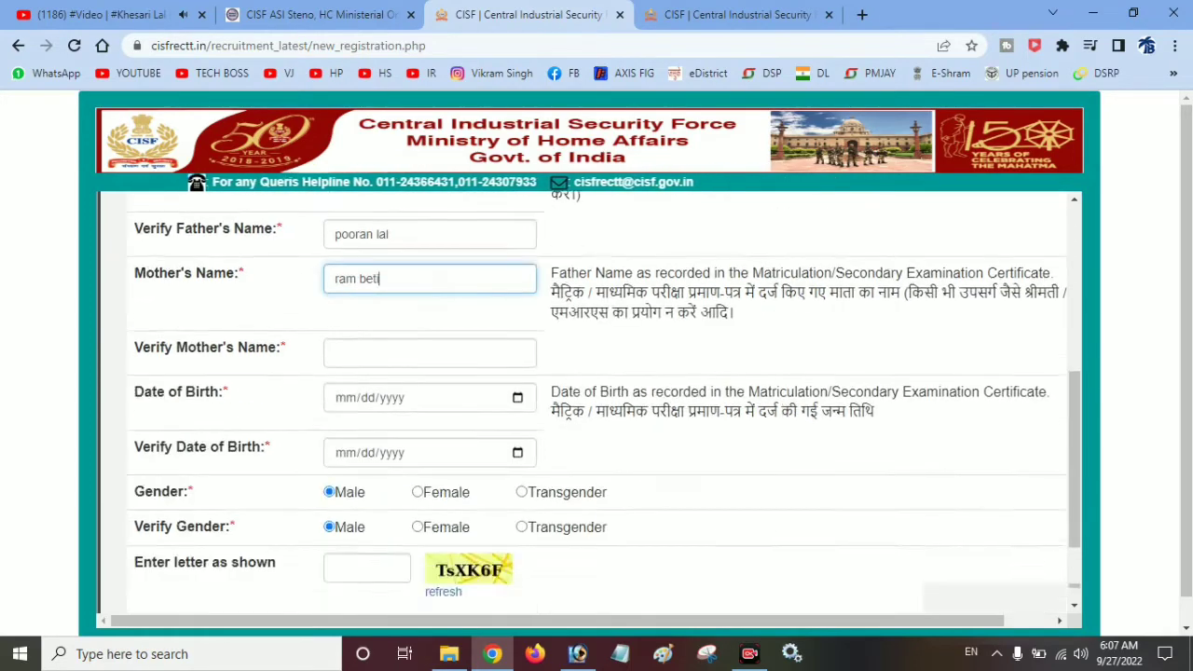
scroll(596, 401, up, 1)
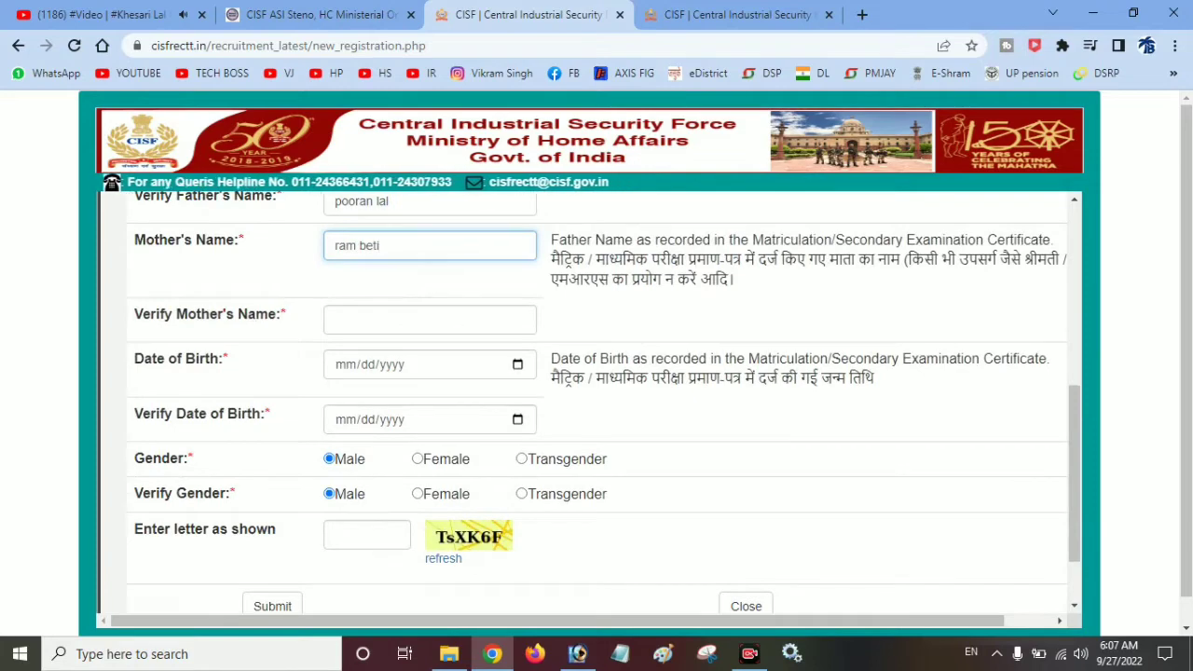
click(361, 320)
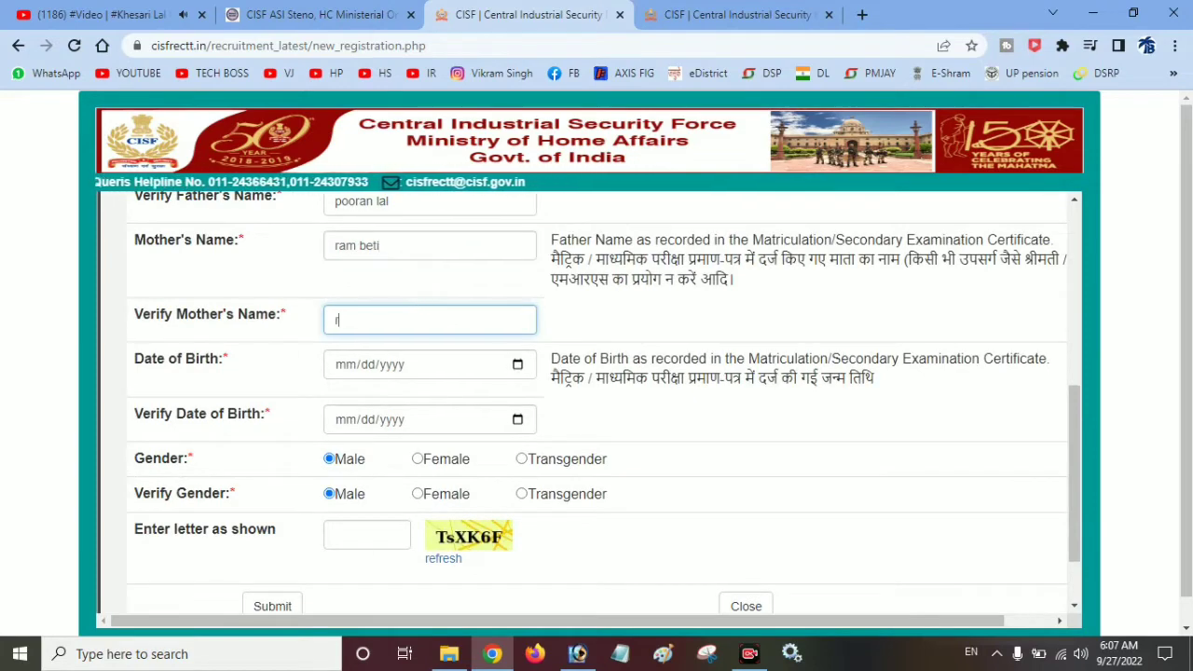
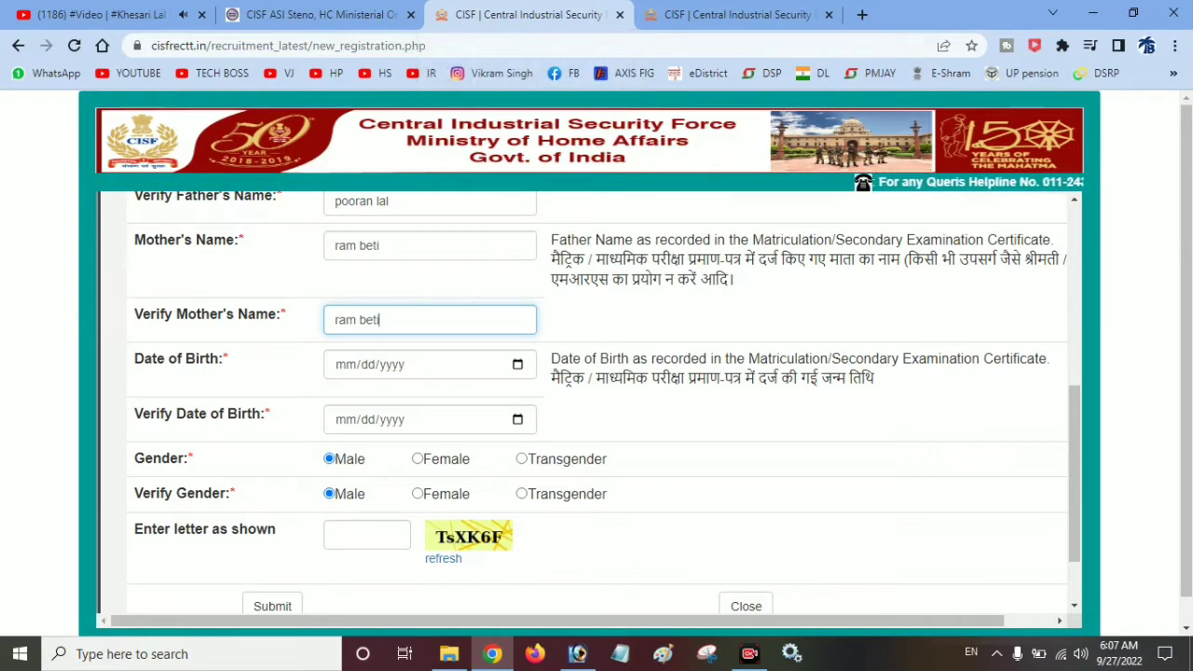
Set the candidate's date of birth by choosing its year, month and day in the calendar.
key(Tab)
key(alt+Down)
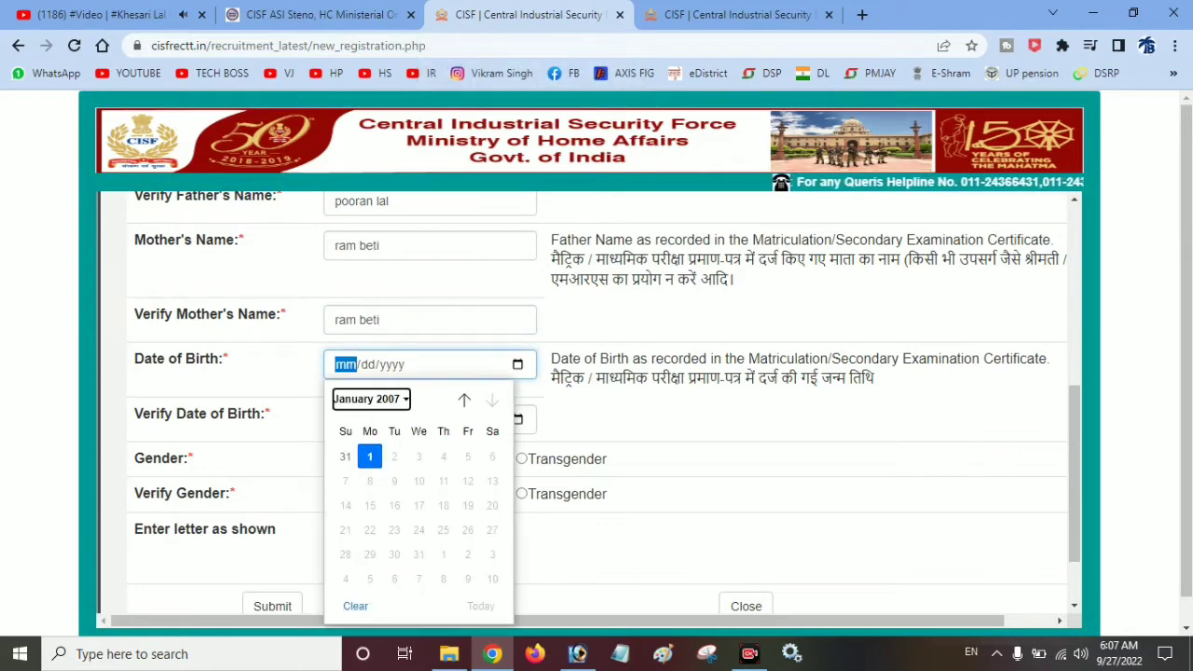
key(Return)
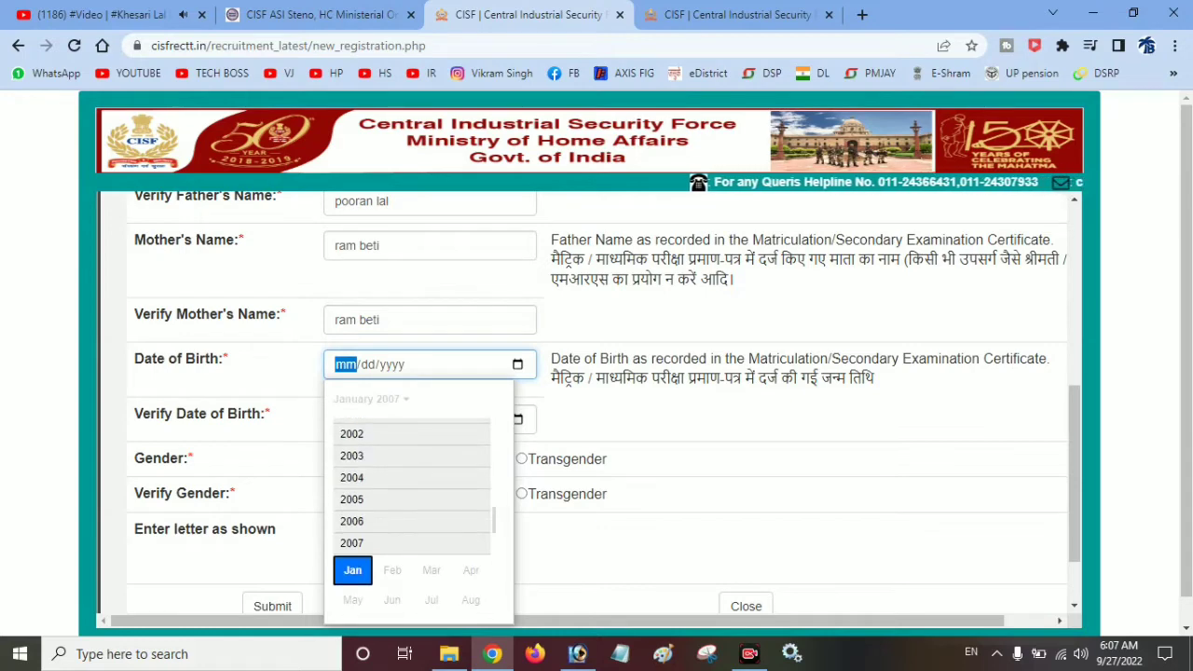
scroll(411, 503, up, 1)
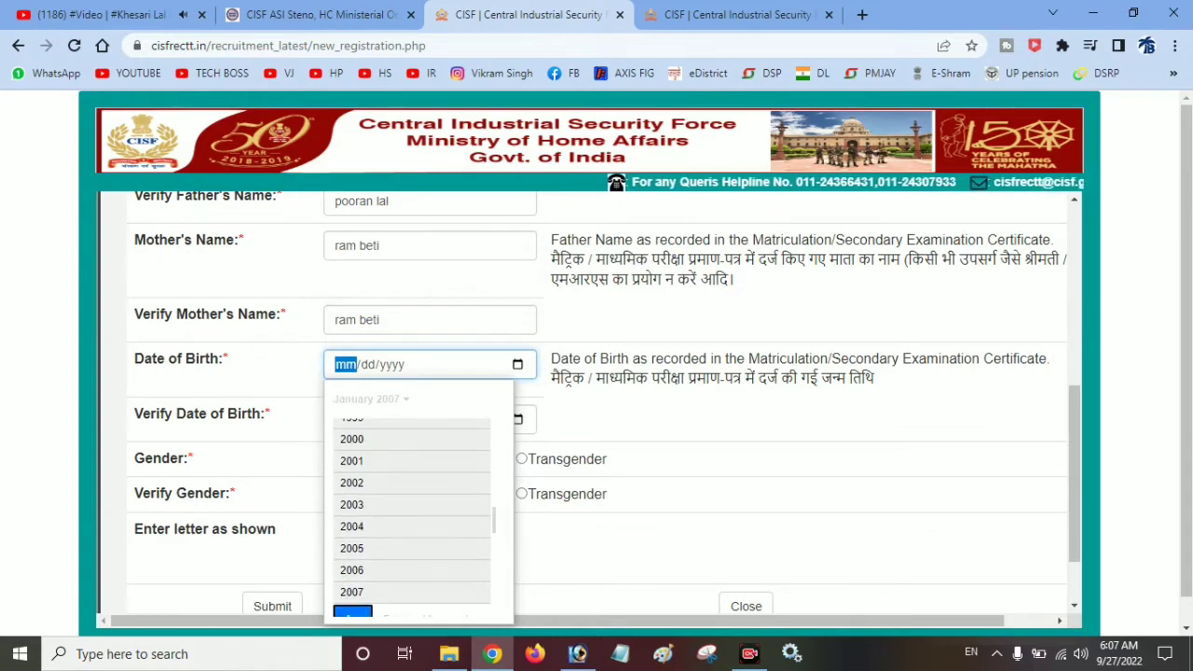
scroll(411, 504, up, 1)
click(401, 445)
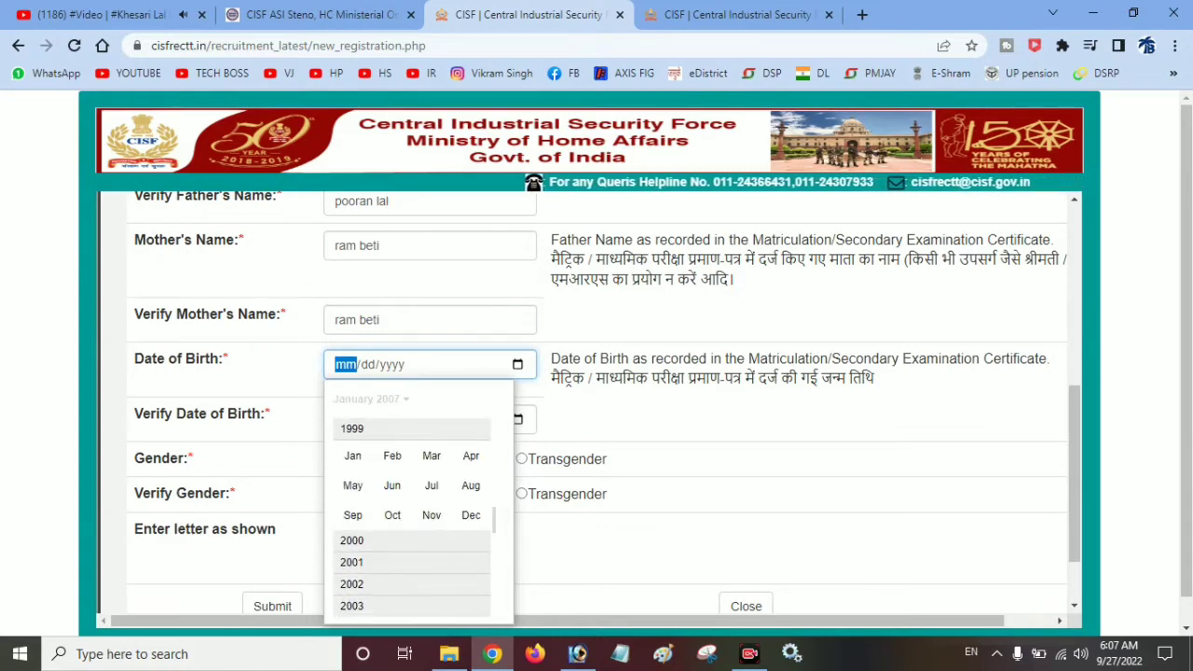
click(352, 484)
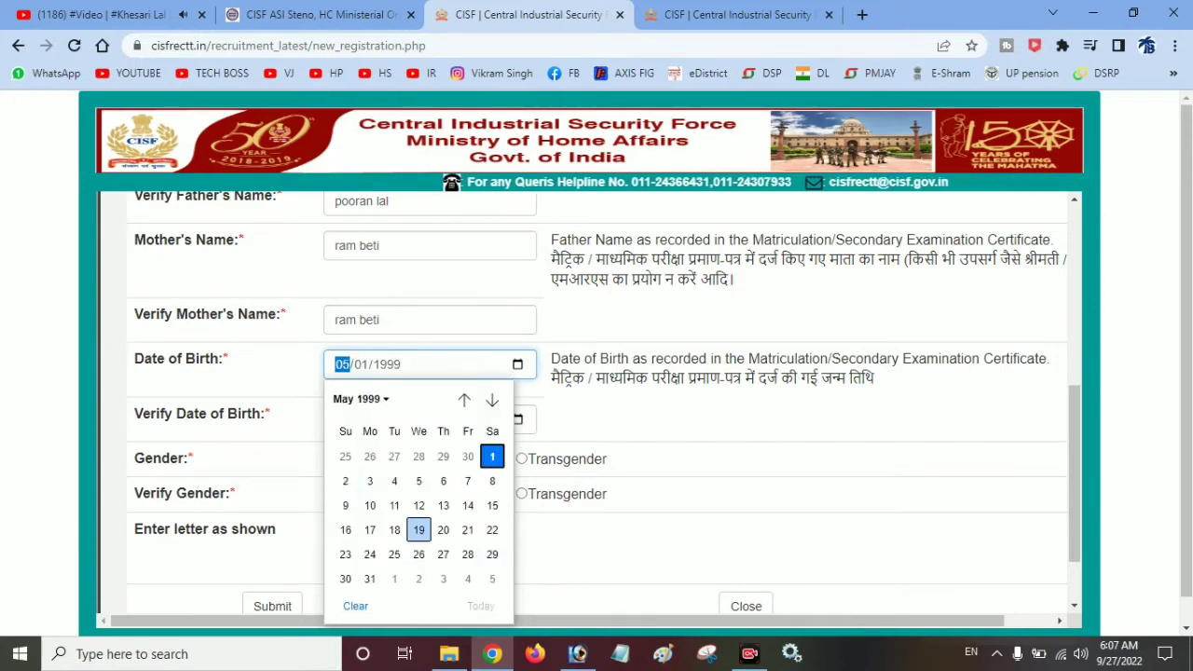
click(346, 530)
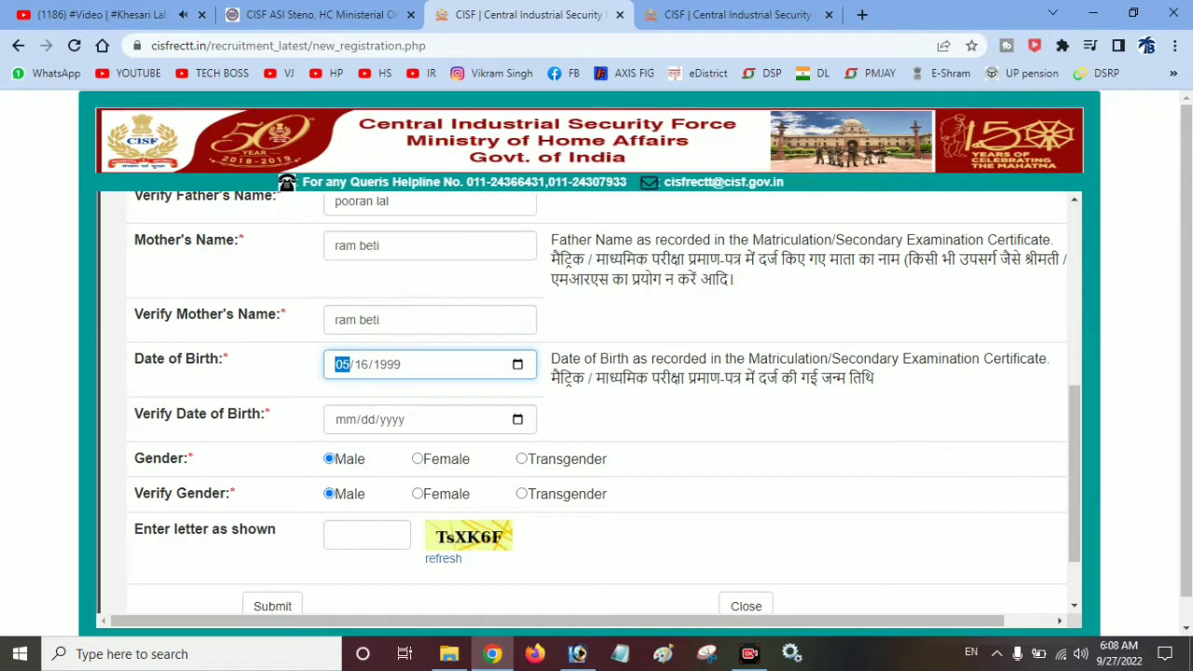
Set the Verify Date of Birth field to the same date of birth.
click(517, 419)
click(371, 179)
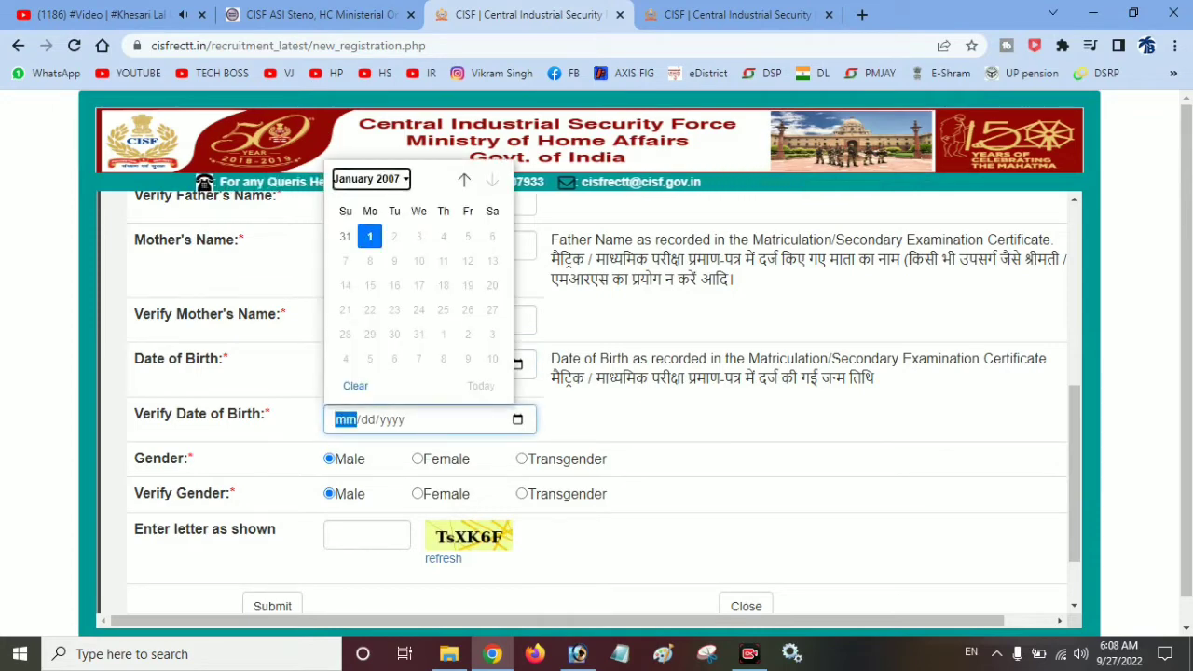
scroll(412, 298, up, 5)
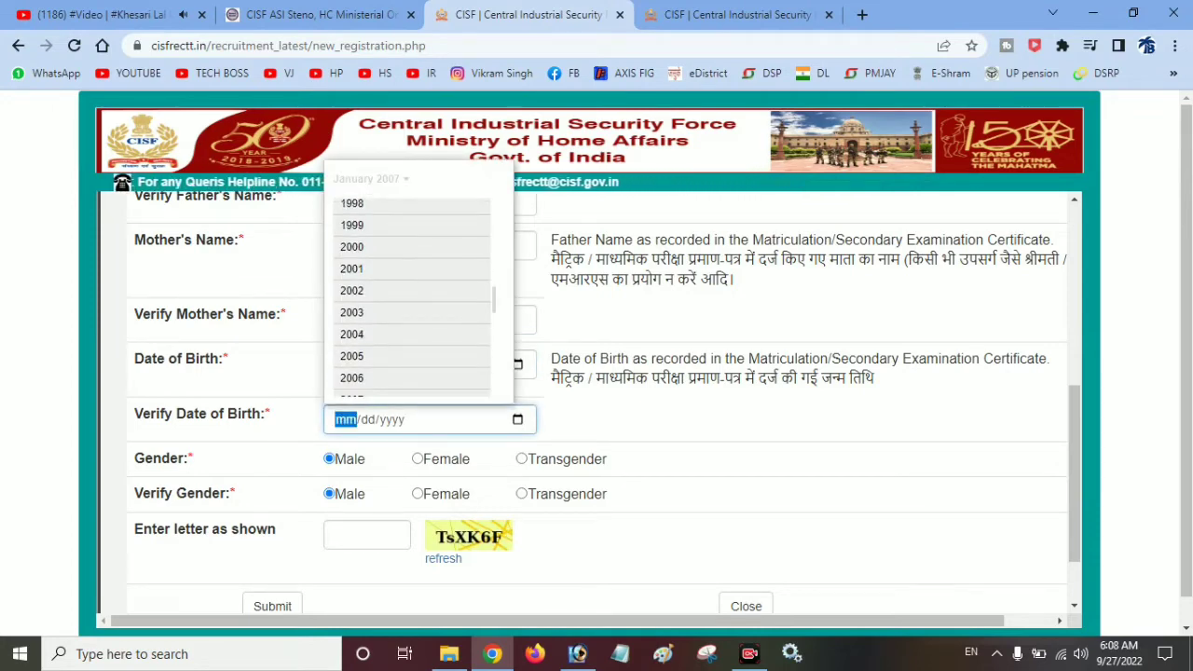
click(354, 226)
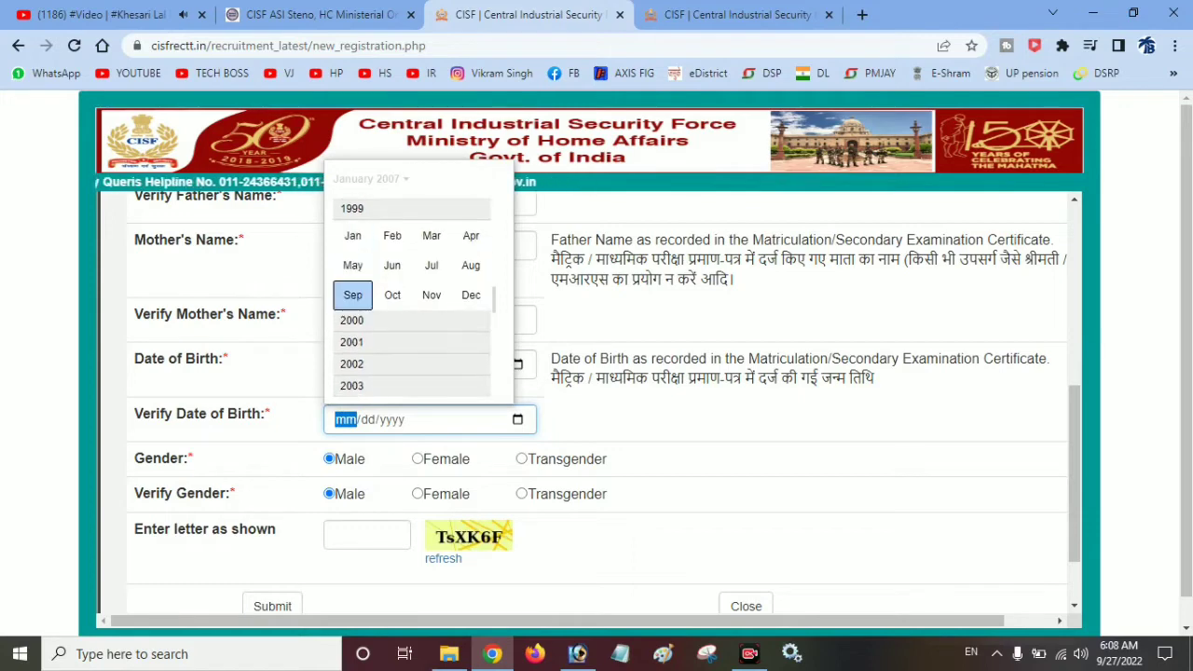
click(361, 265)
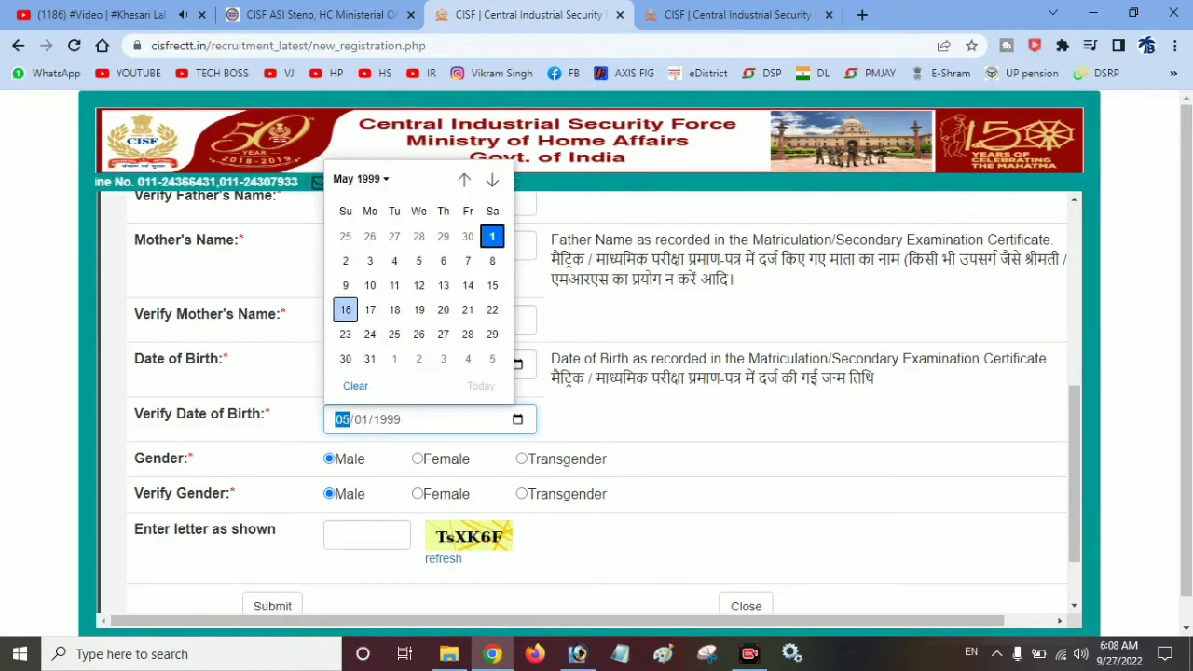
click(345, 309)
Enter the captcha letters as shown, check the completed basic details, and submit the form.
scroll(596, 373, down, 1)
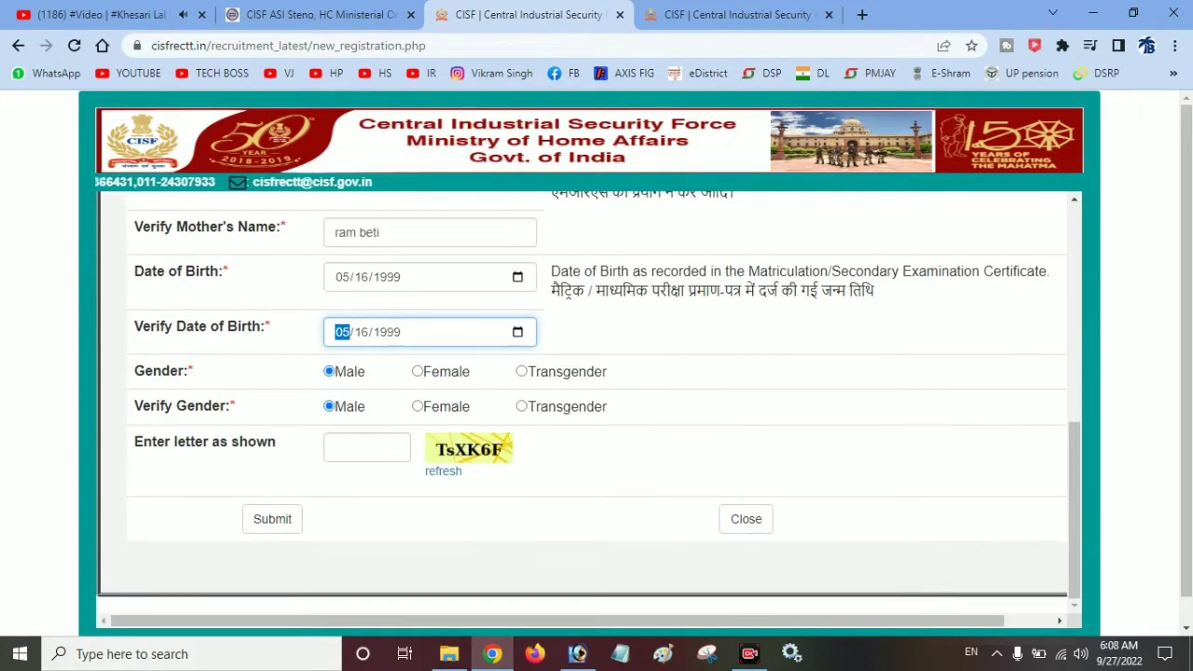
click(367, 448)
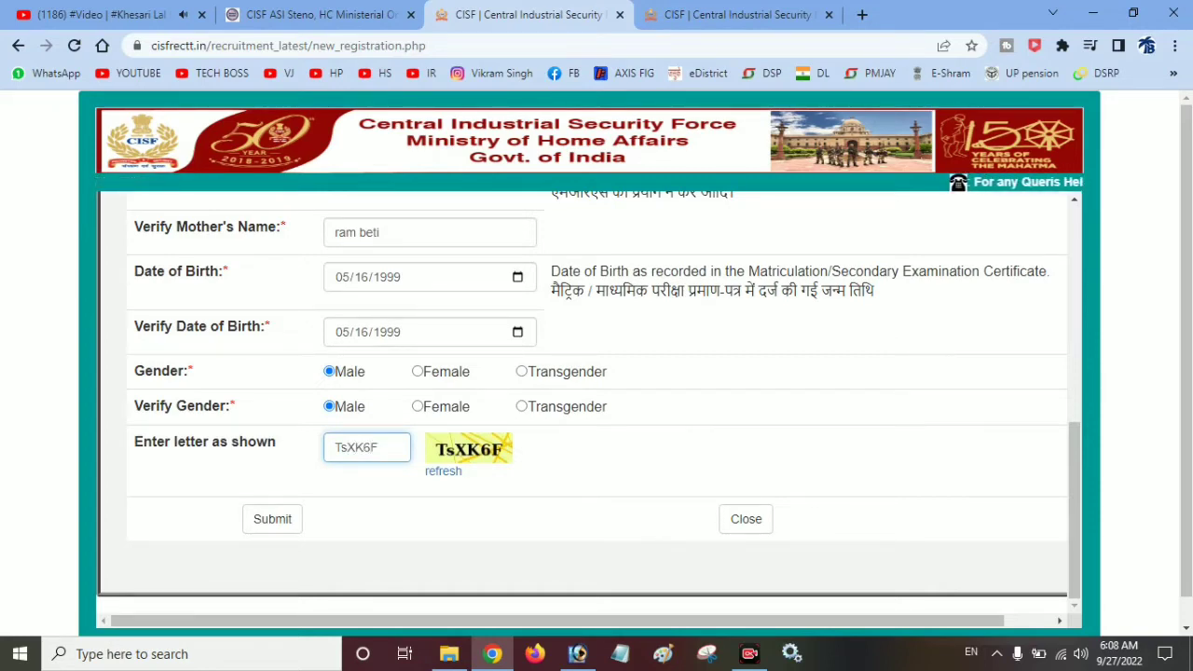
scroll(589, 401, up, 6)
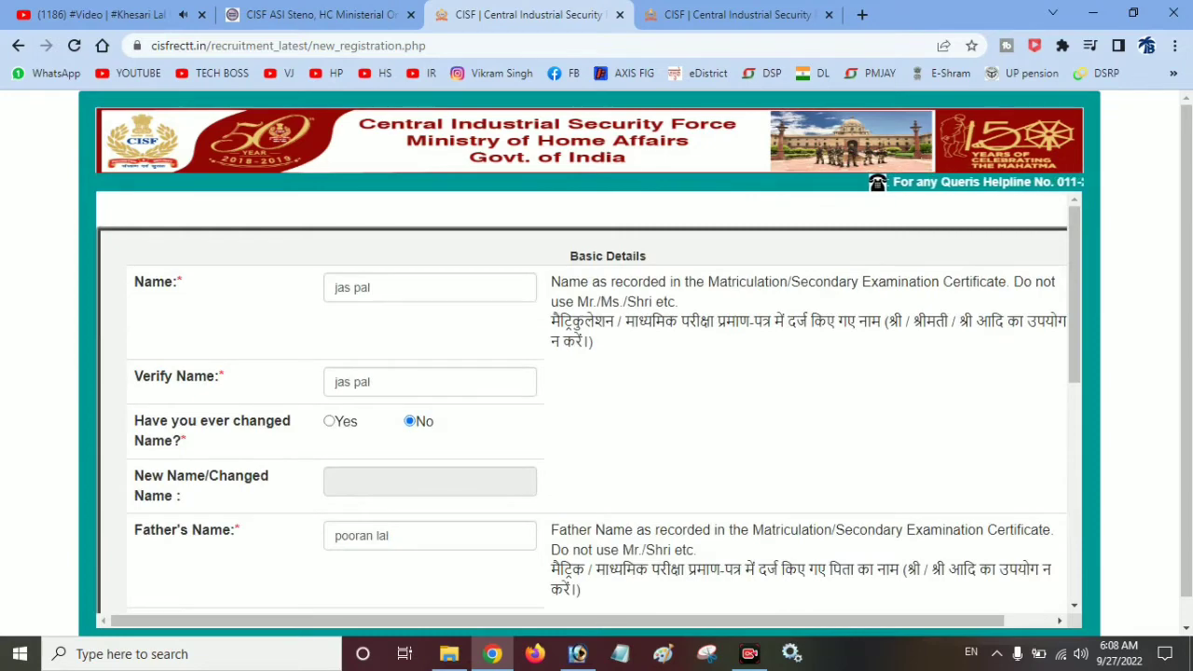
scroll(589, 401, down, 3)
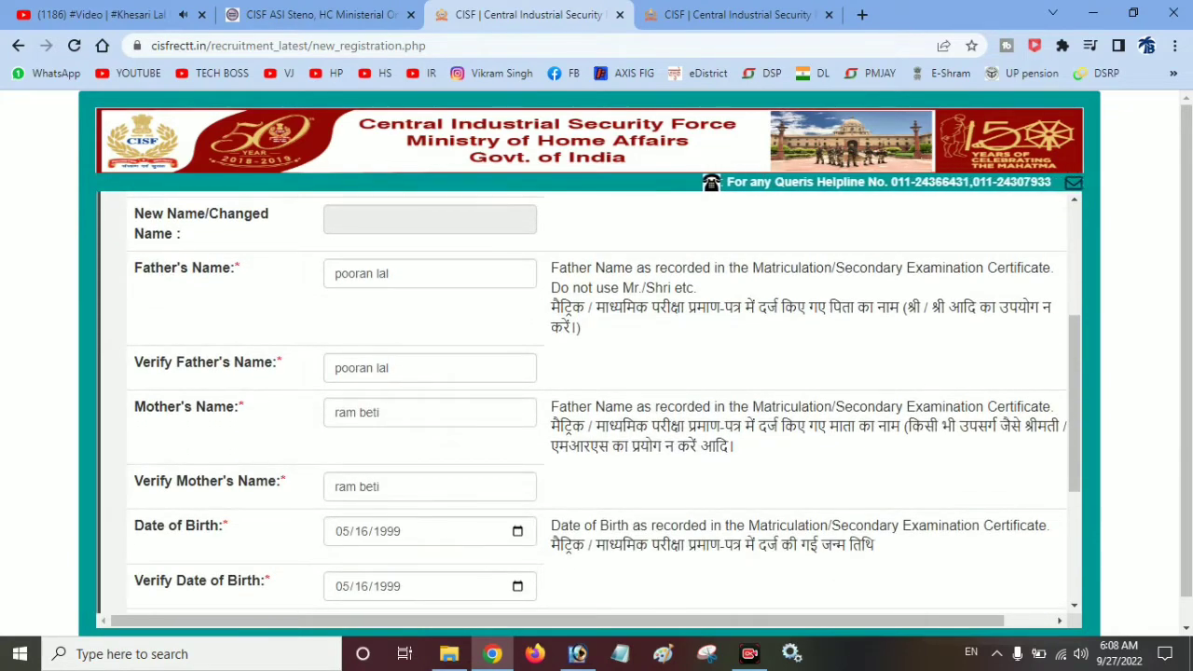
scroll(589, 401, down, 3)
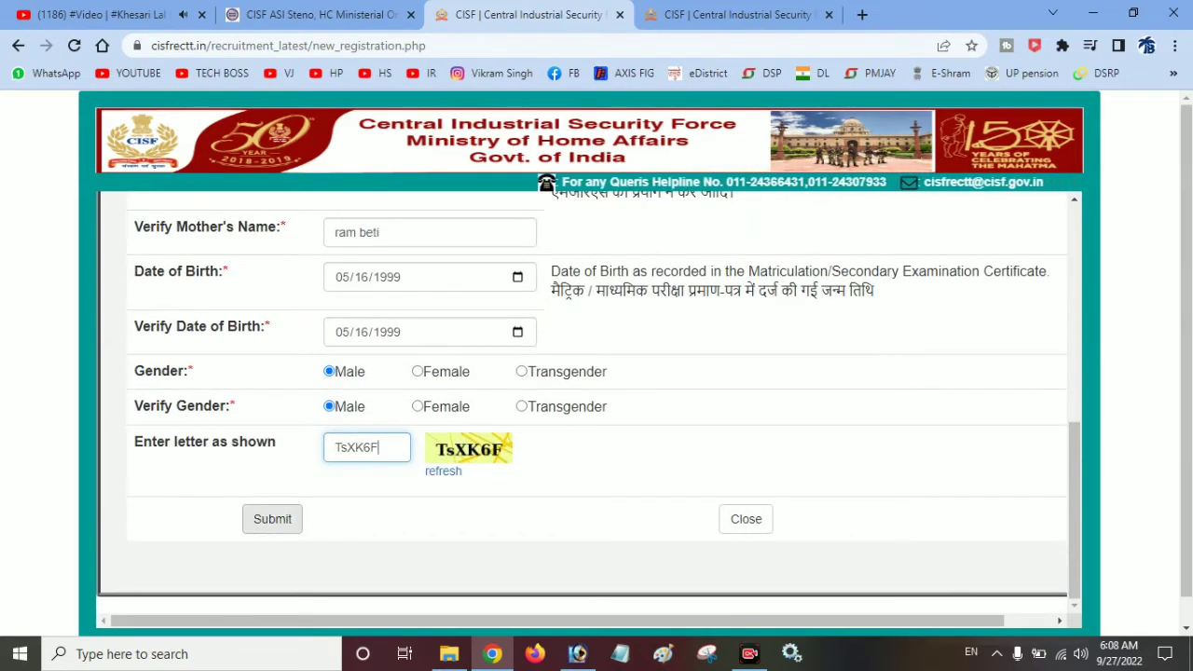
click(272, 520)
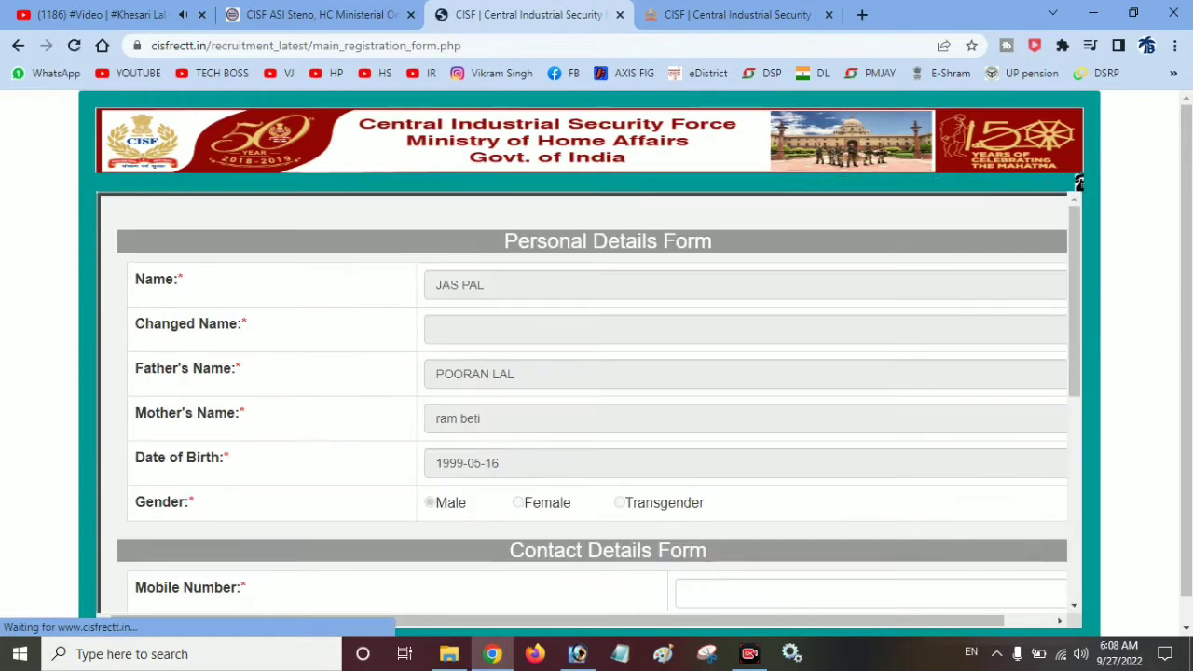
Enter the candidate's mobile number in both the Mobile Number and Verify Mobile Number fields.
scroll(596, 401, down, 2)
scroll(596, 401, down, 1)
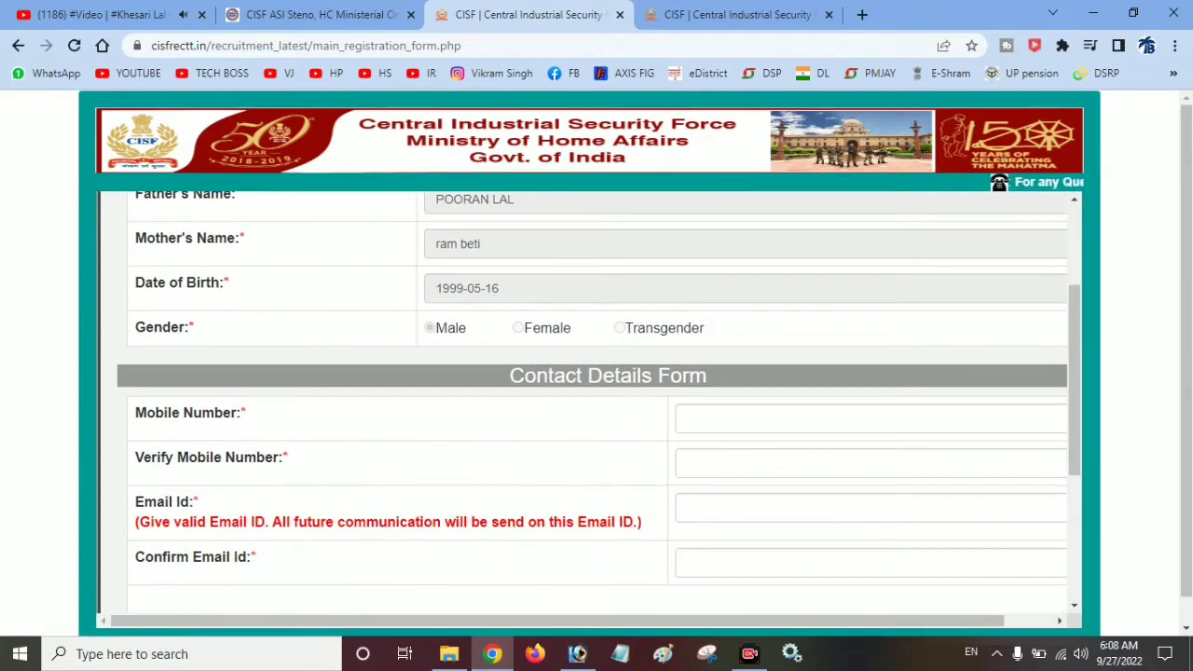
click(871, 419)
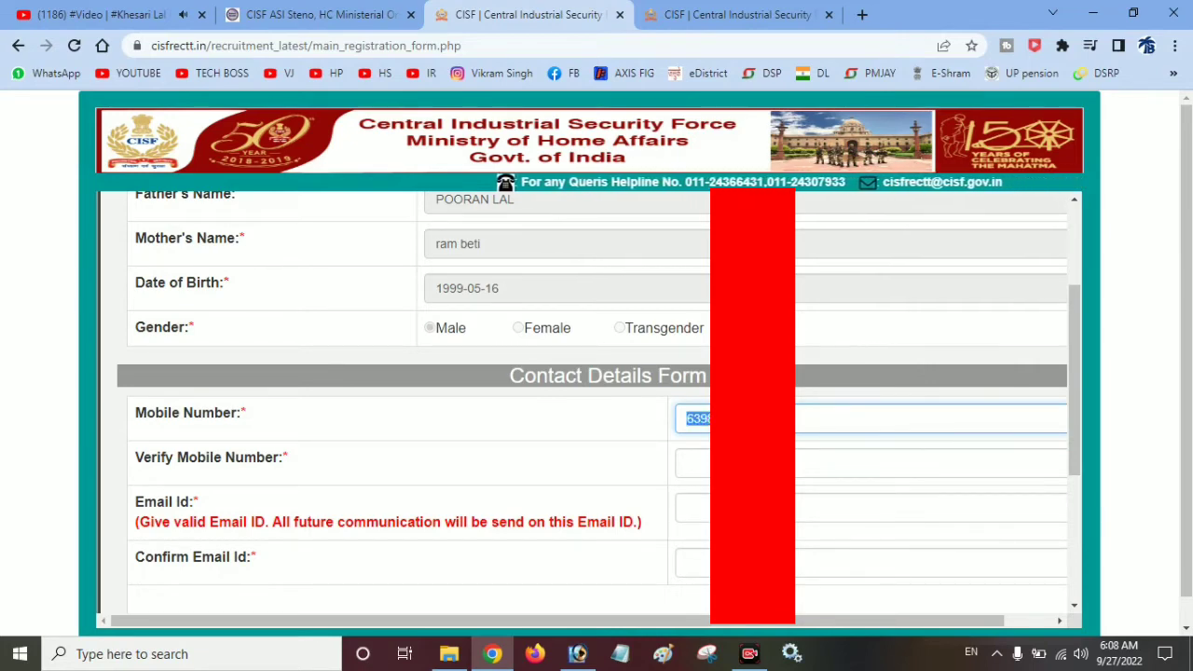
key(Tab)
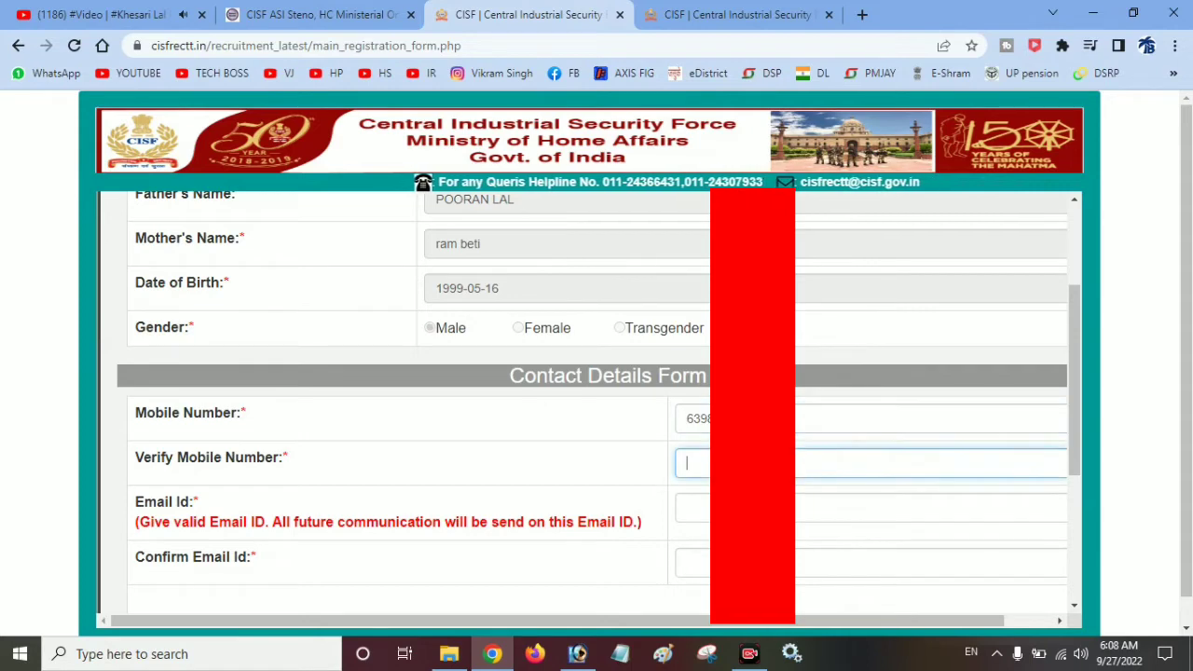
key(ctrl+v)
Enter the candidate's e-mail address in both the Email Id and Confirm Email Id fields.
click(735, 510)
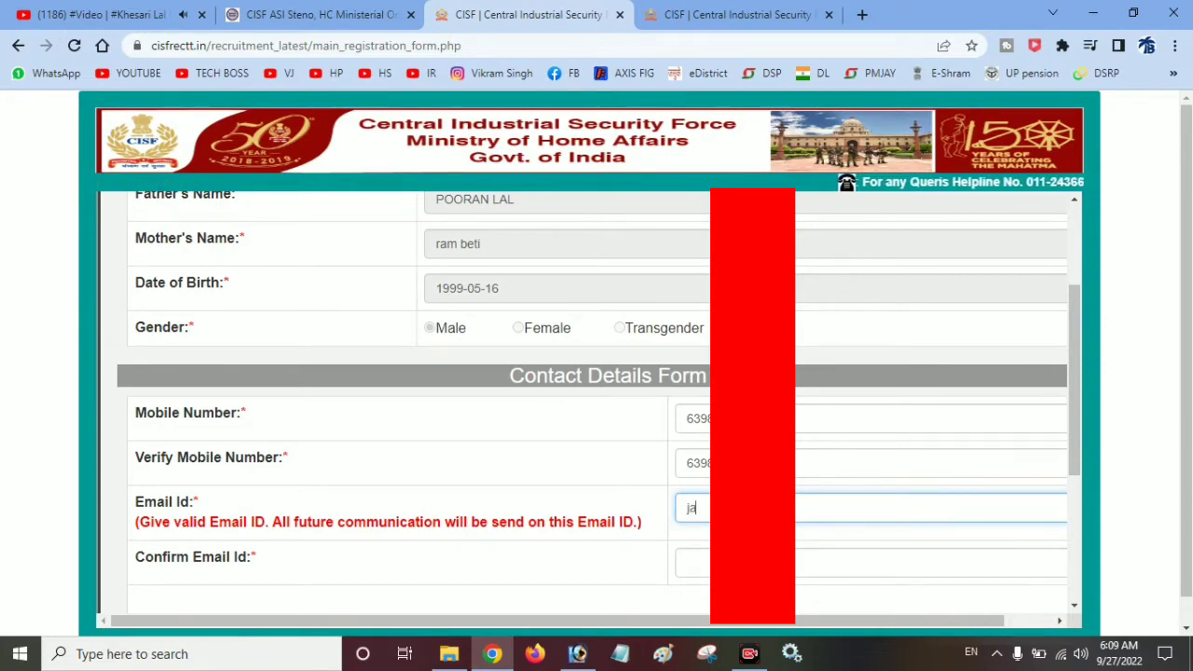
text(p)
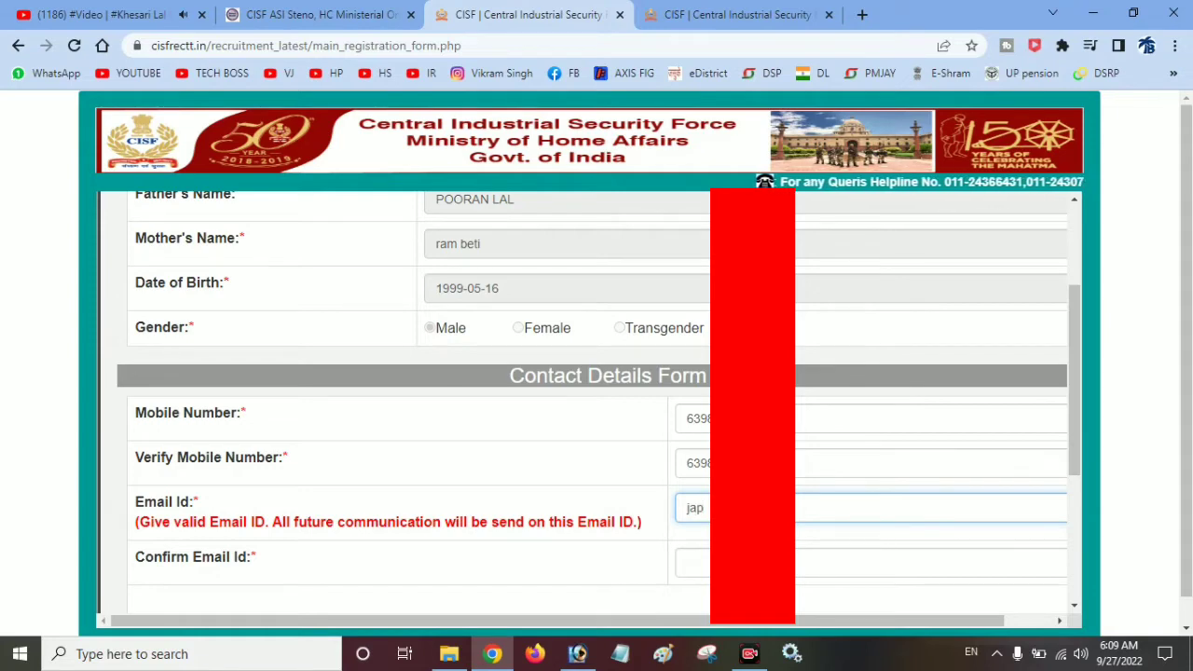
key(BackSpace)
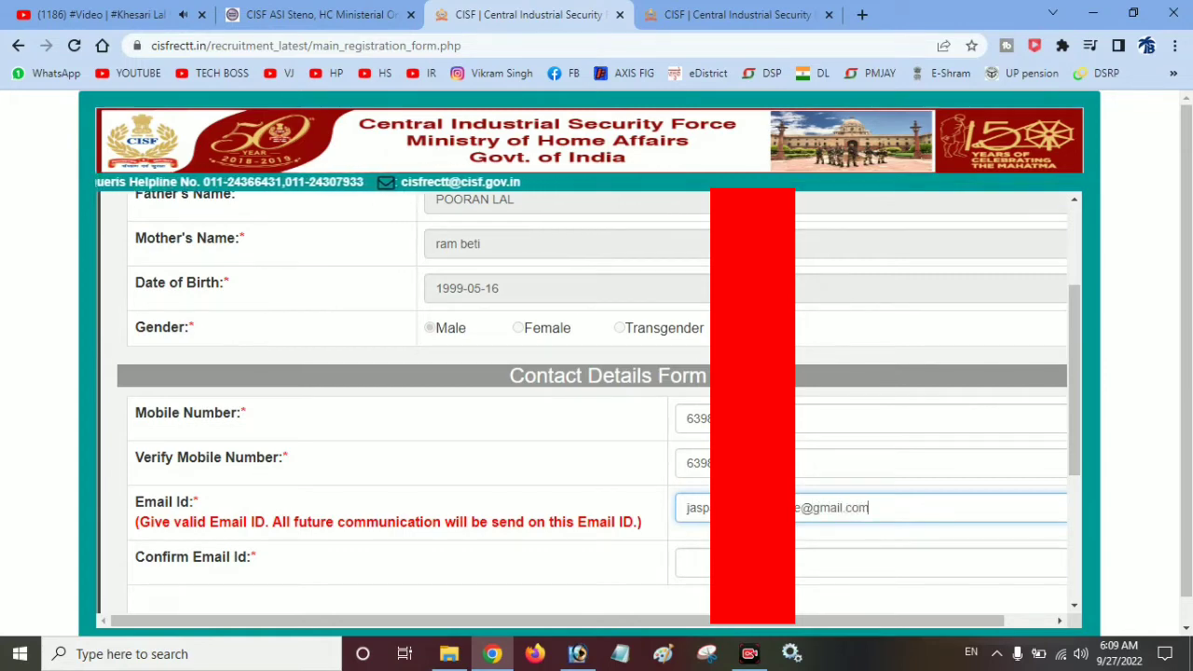
key(ctrl+a)
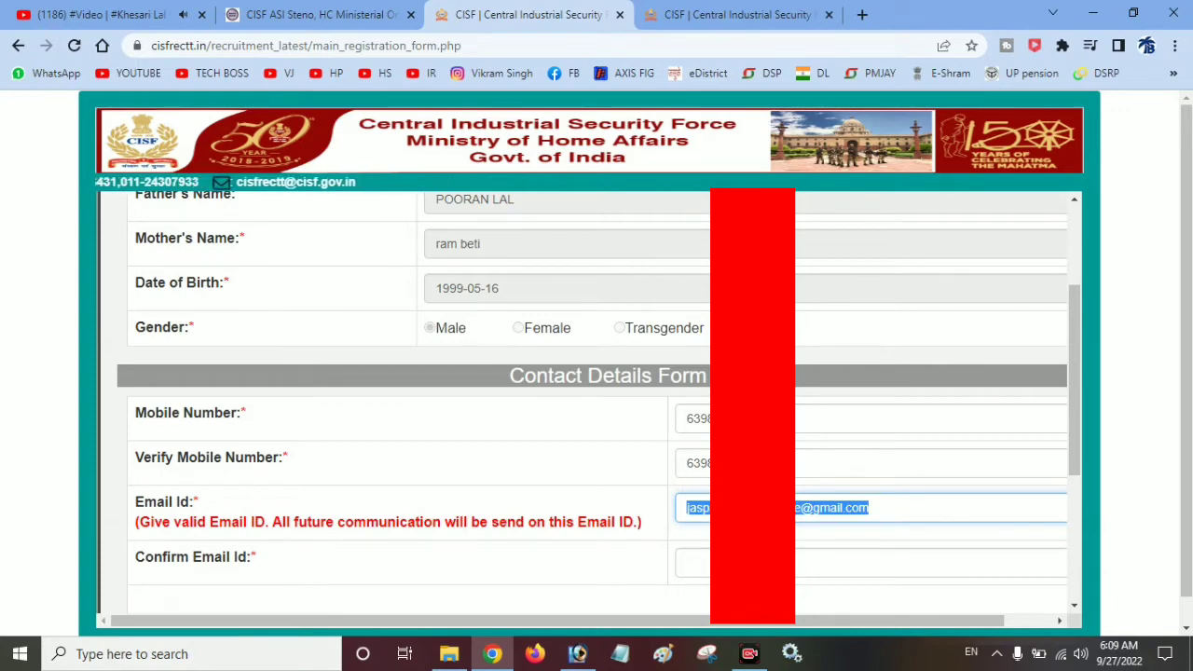
key(Tab)
key(ctrl+v)
Agree to the declaration, enter the captcha letters as shown, and submit the registration form, accepting that it cannot be modified.
scroll(597, 391, down, 3)
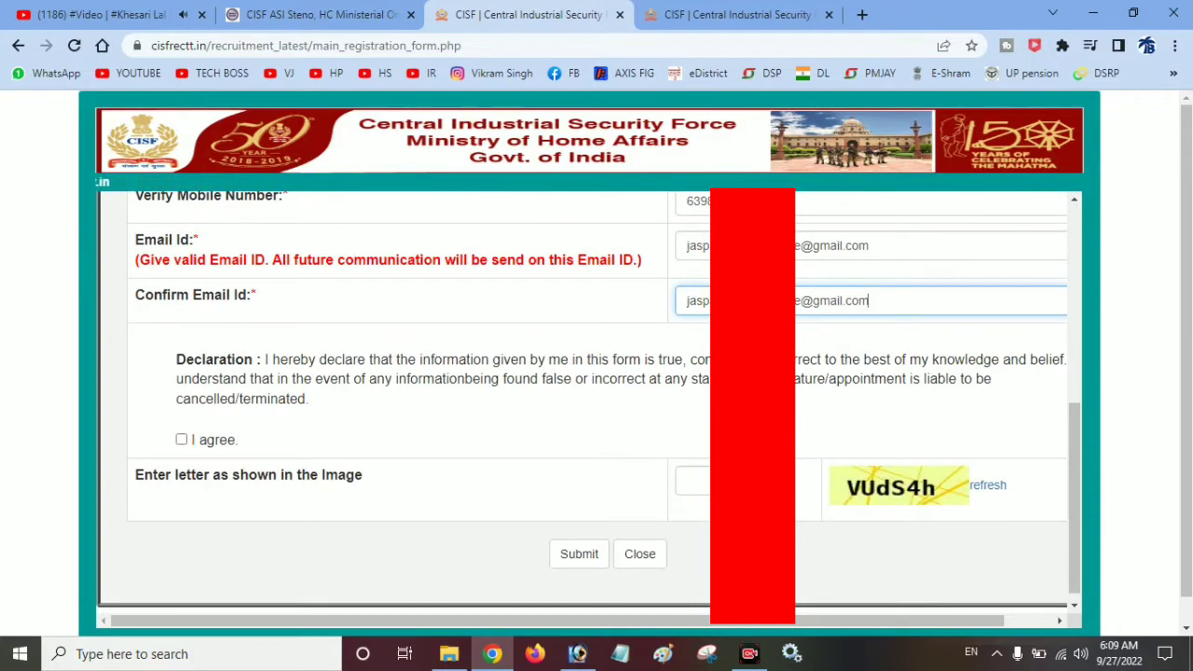
click(182, 439)
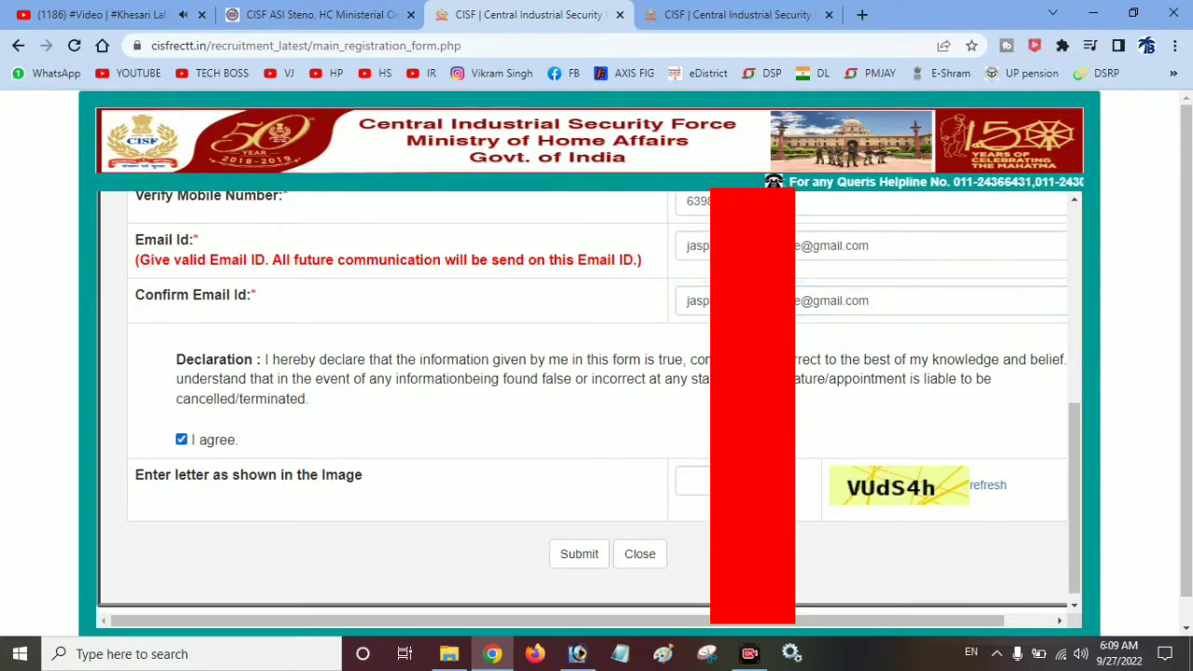
click(732, 481)
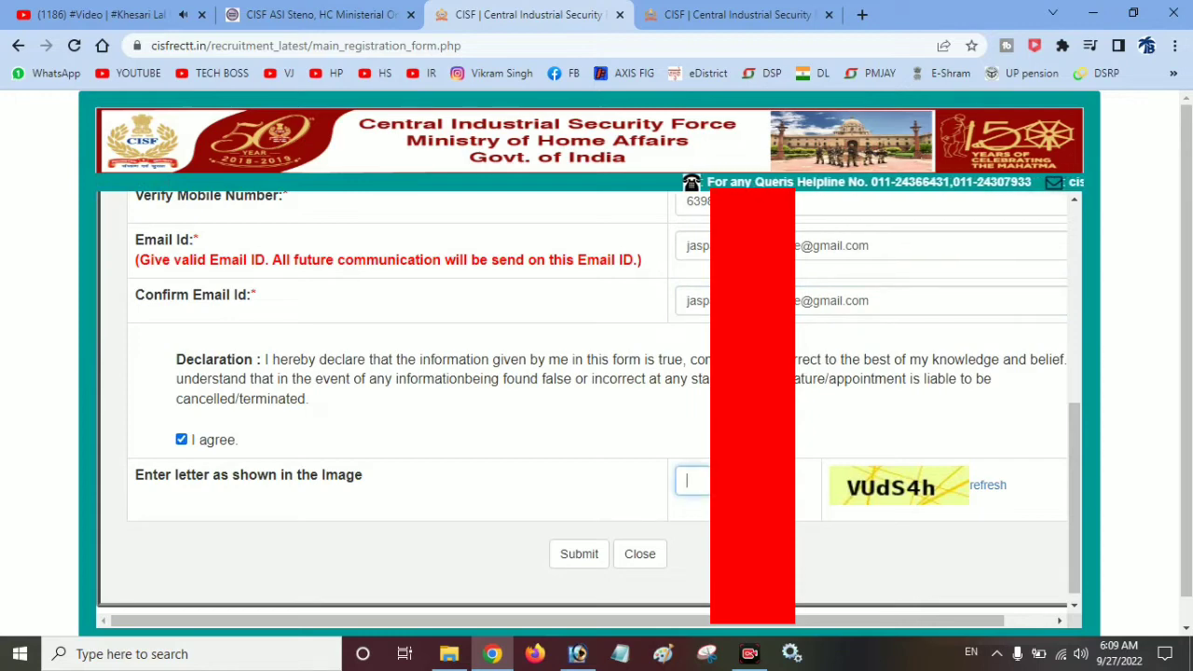
text(V)
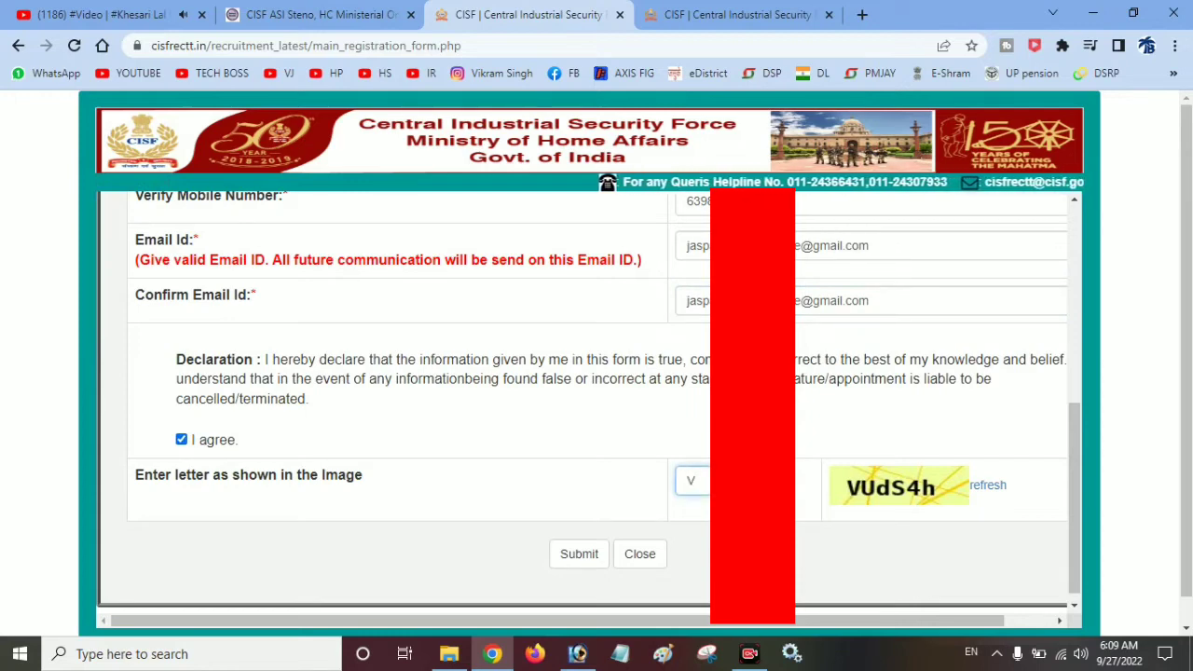
text(Ud)
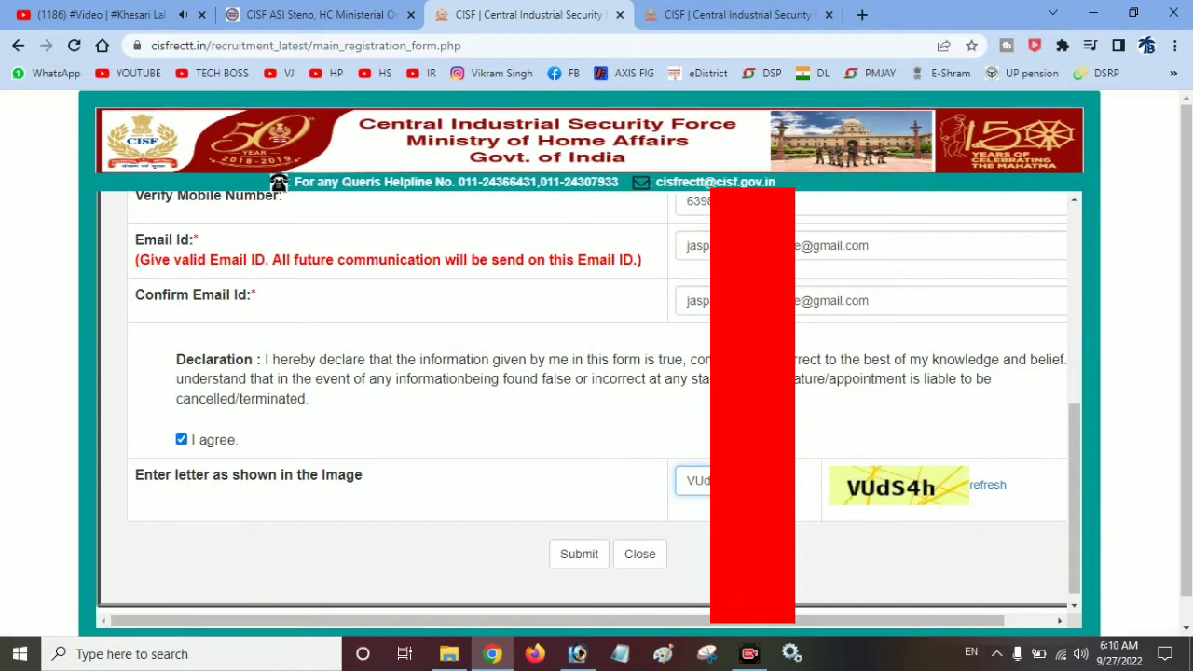
click(578, 554)
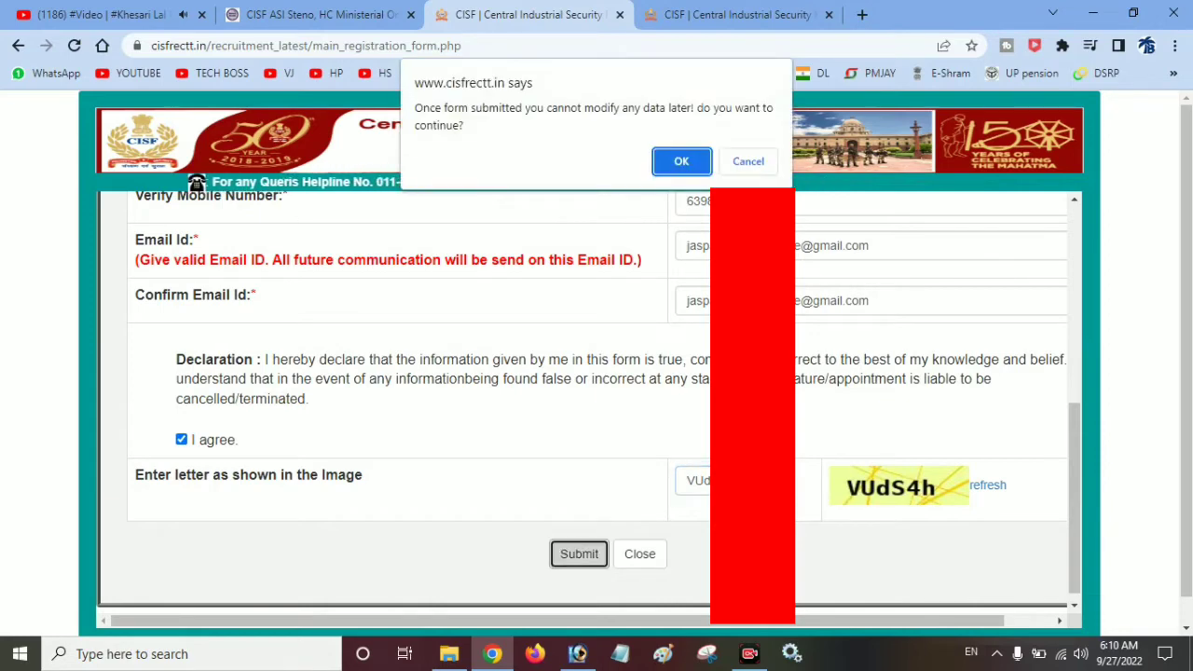
key(Return)
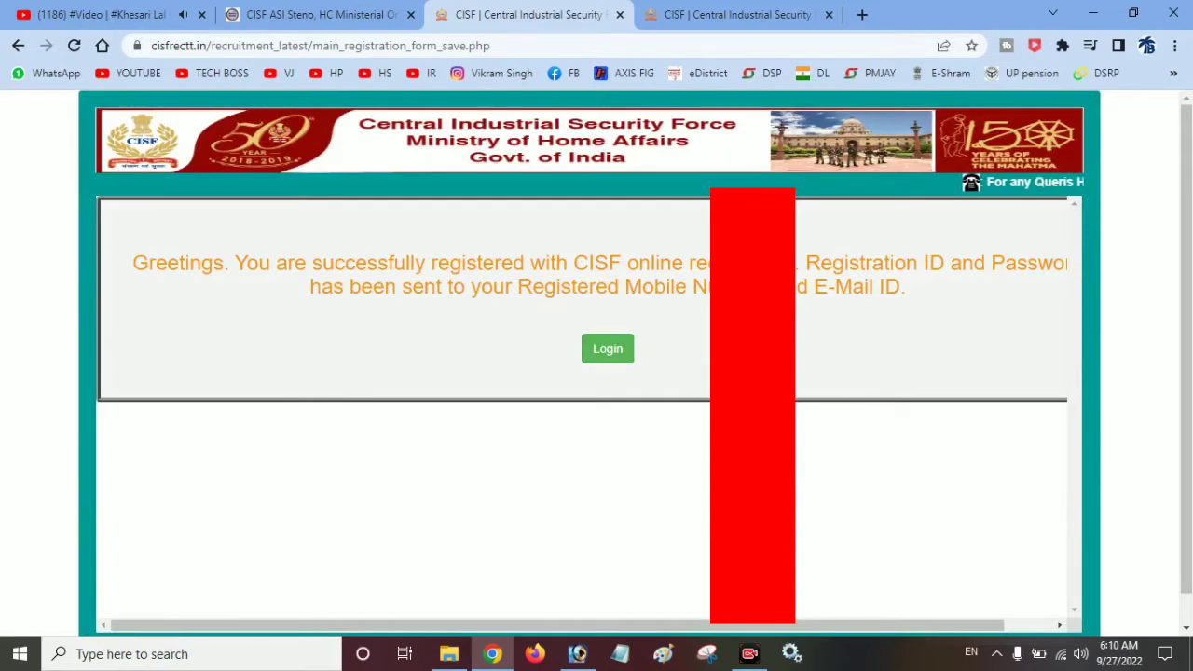
Go to the candidate login for ASI Steno And HC Min 2022 and enter the registration number and account password.
click(608, 348)
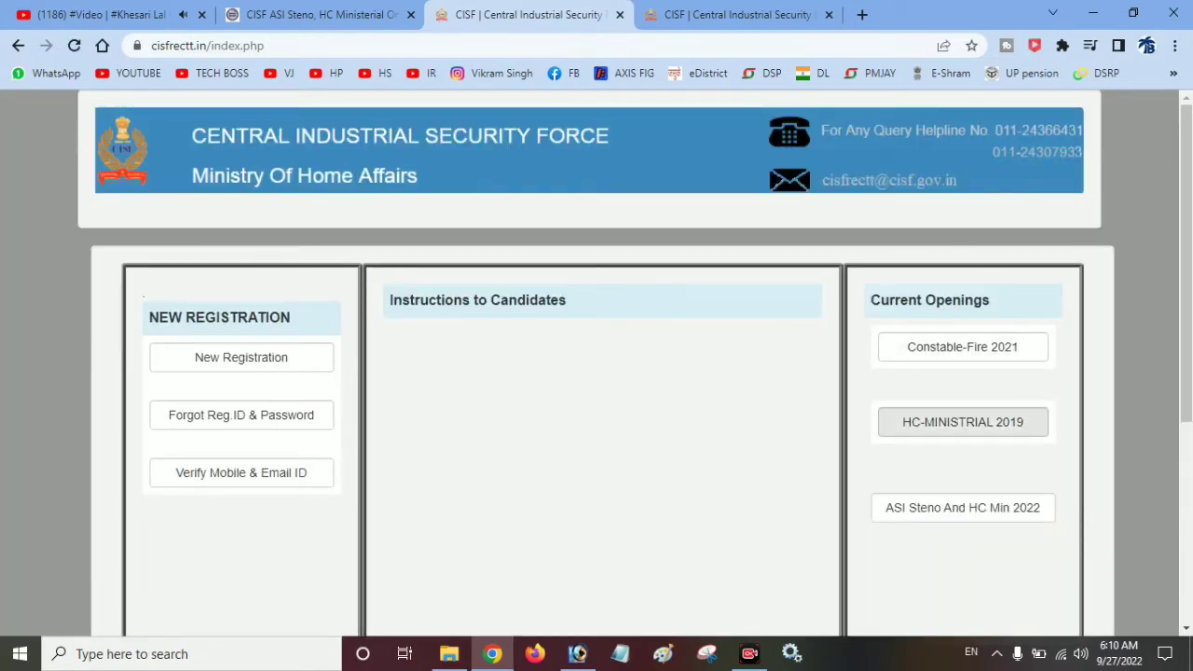
click(963, 507)
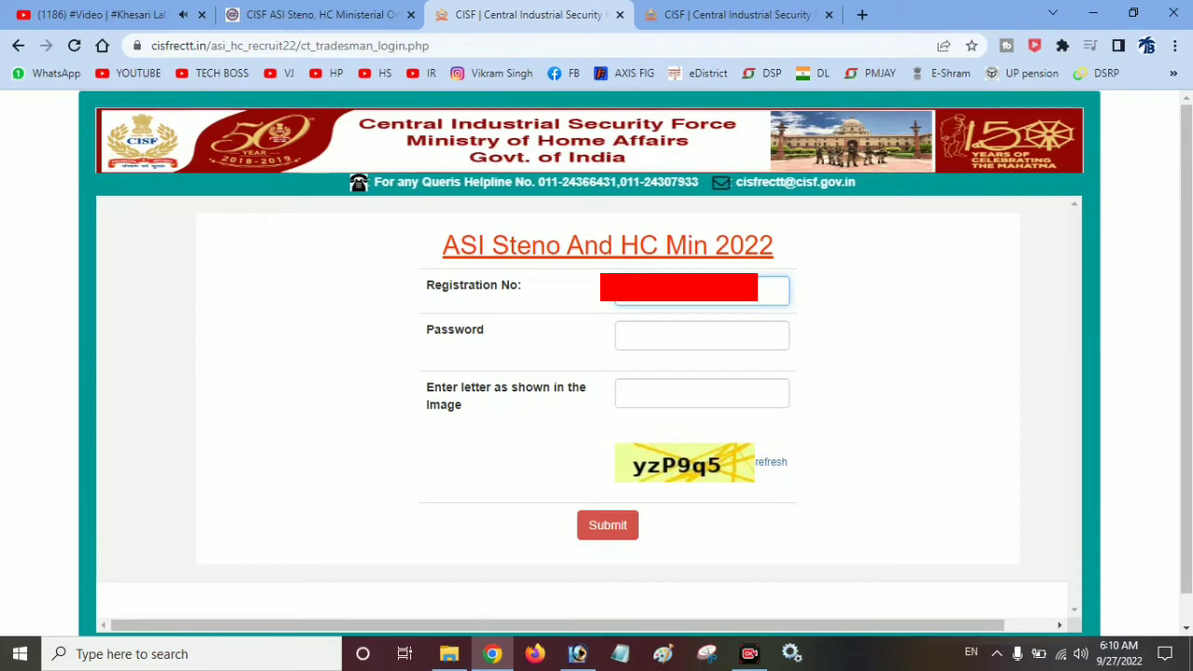
click(702, 335)
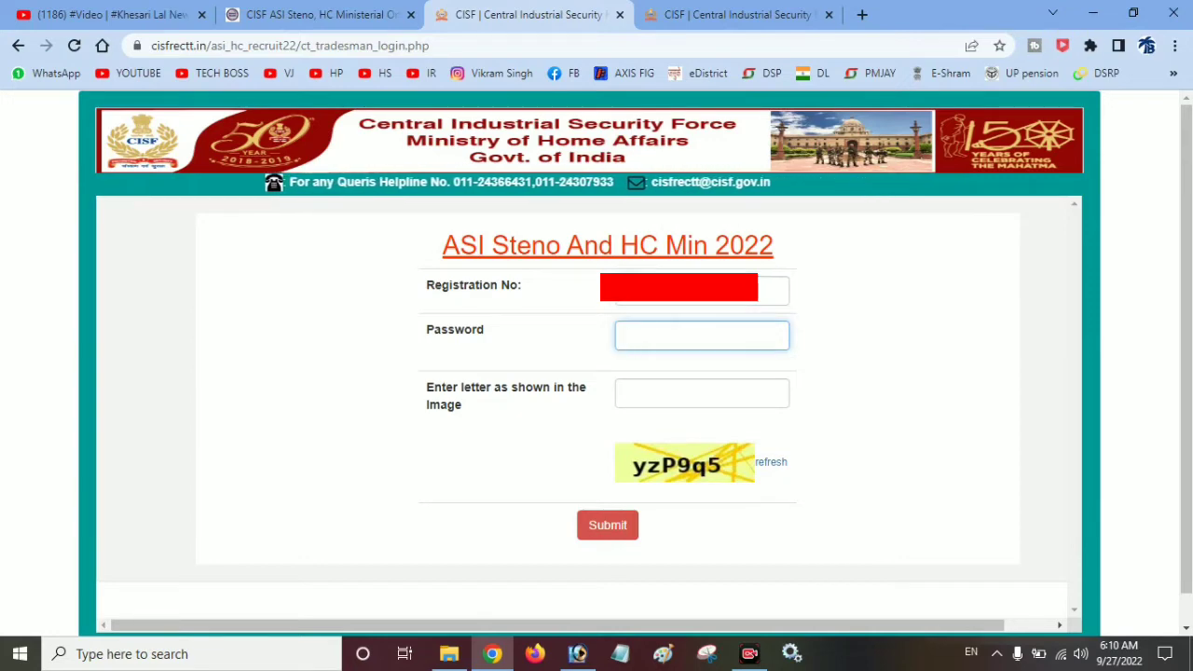
text(•)
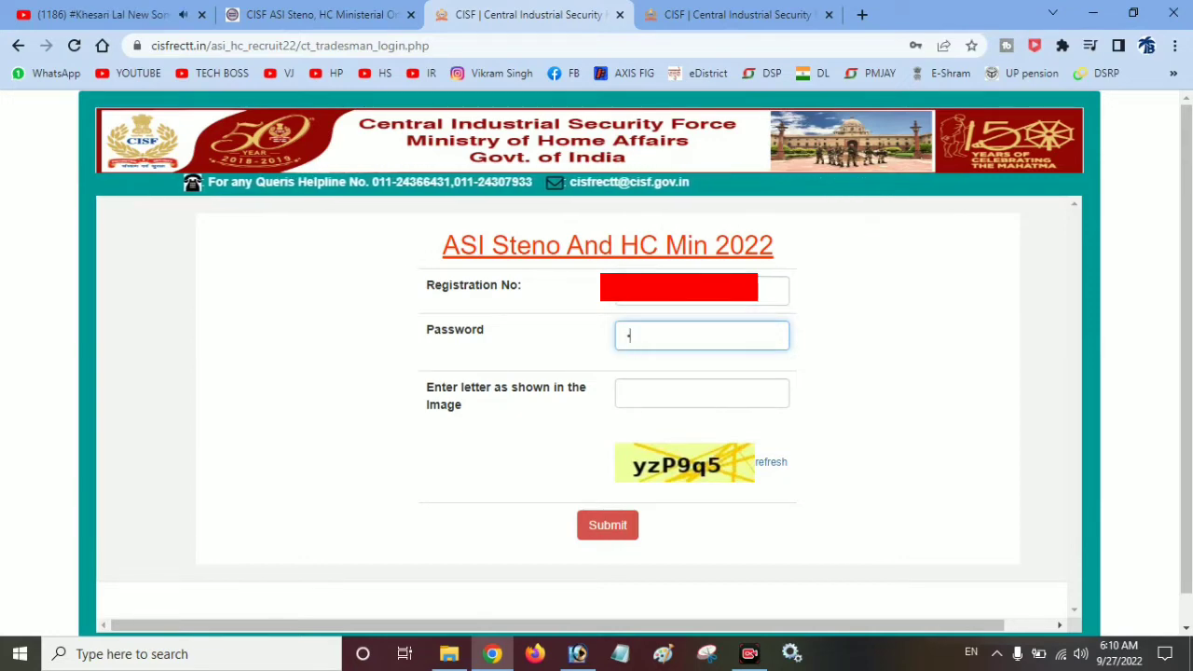
text(••)
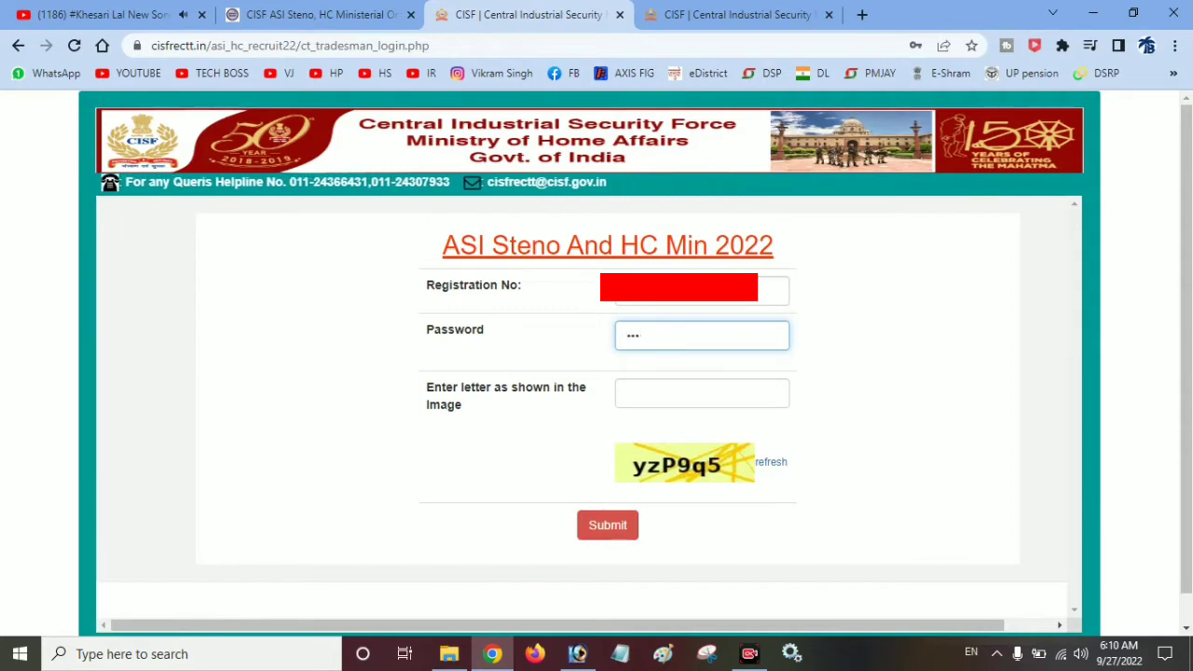
text(•)
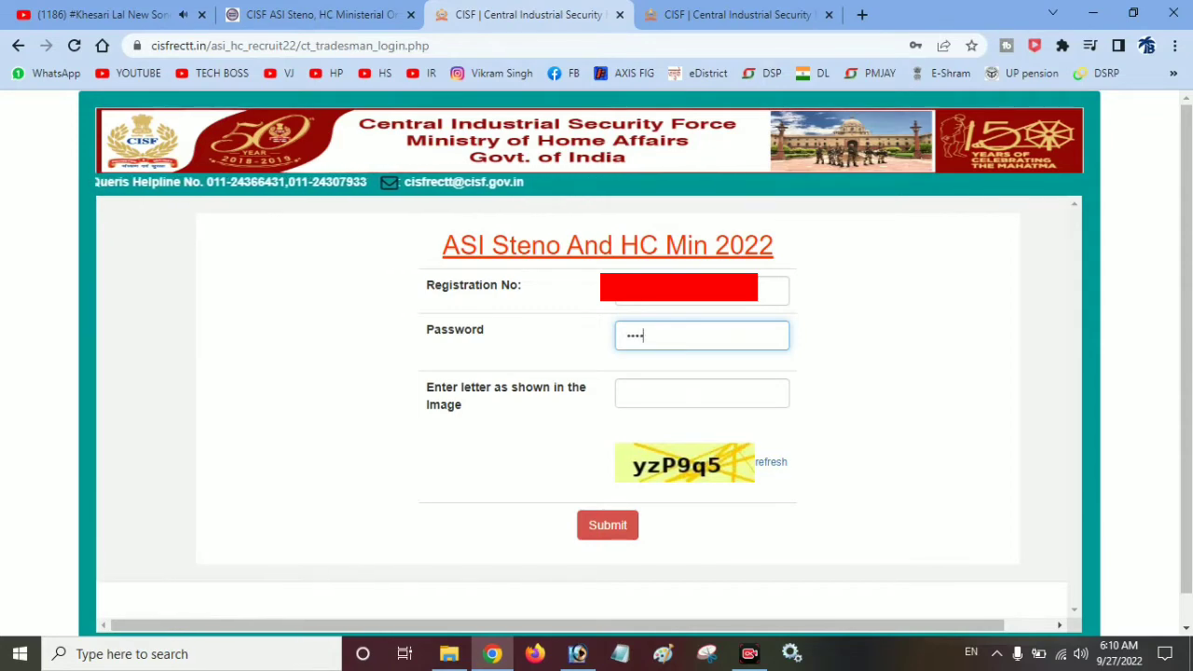
text(•••)
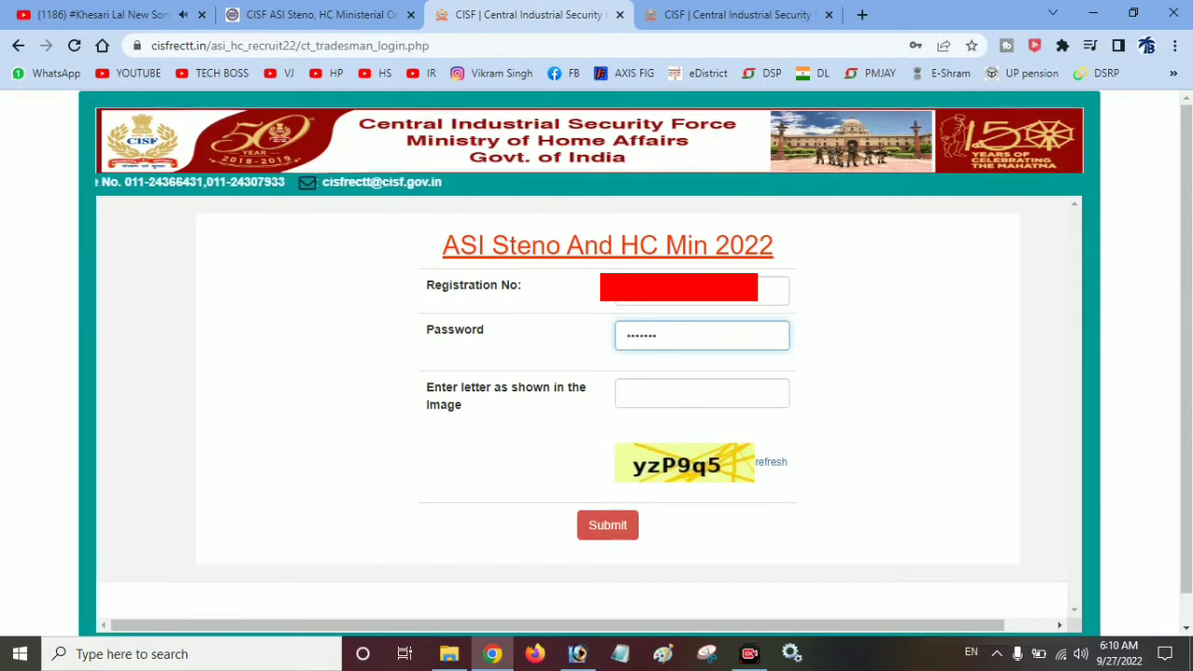
text(••••)
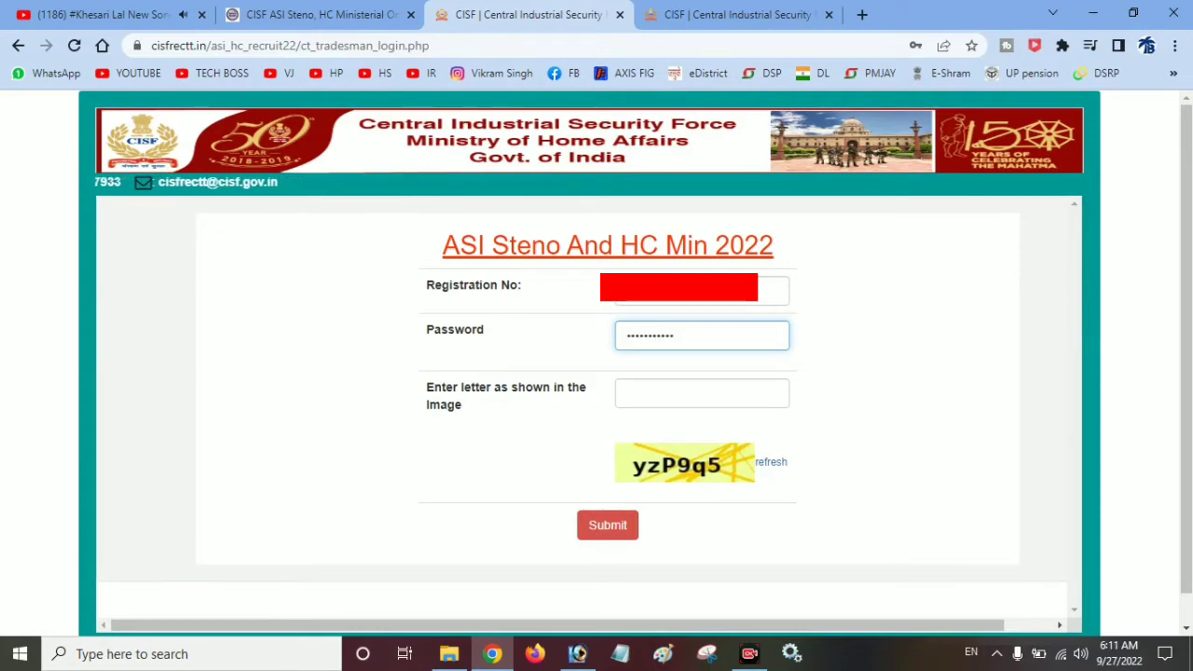
Enter the captcha letters as shown and submit the login, reloading the interrupted page to resend the form.
click(702, 393)
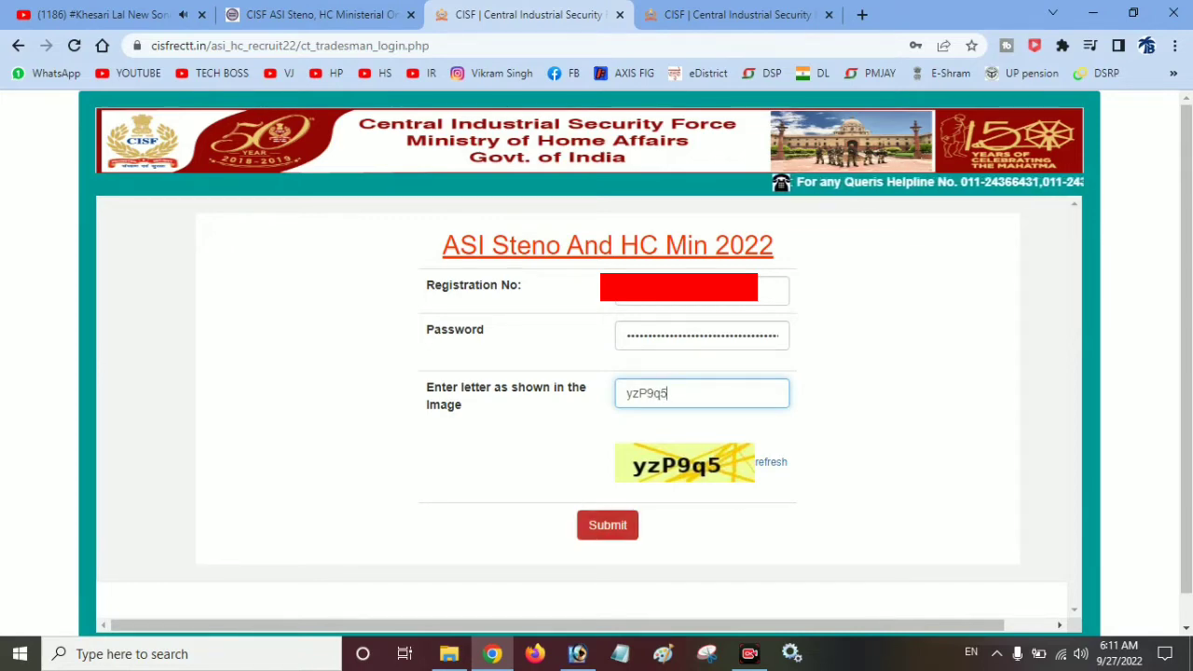
click(608, 525)
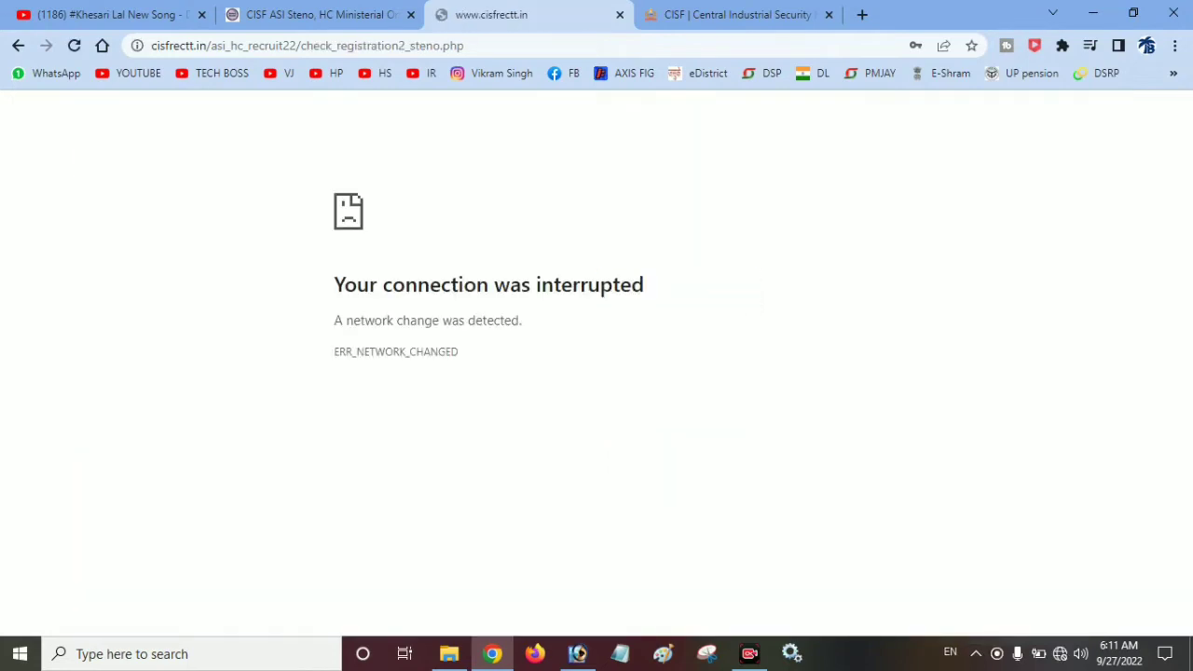
key(F5)
key(Return)
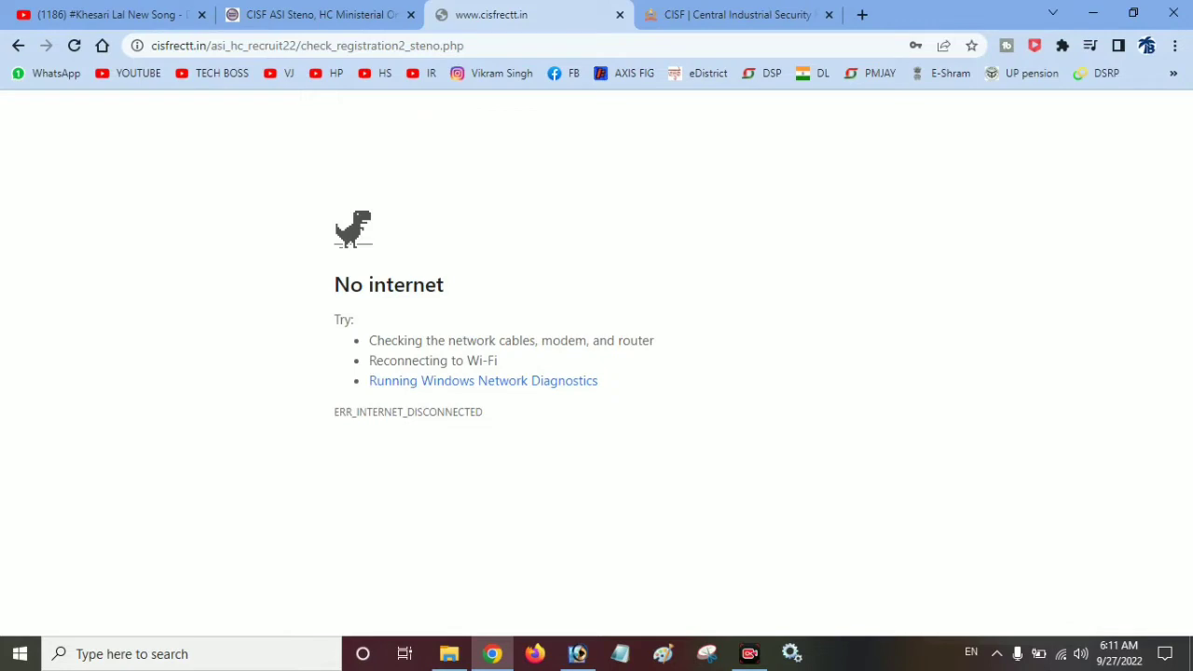
key(F5)
key(Return)
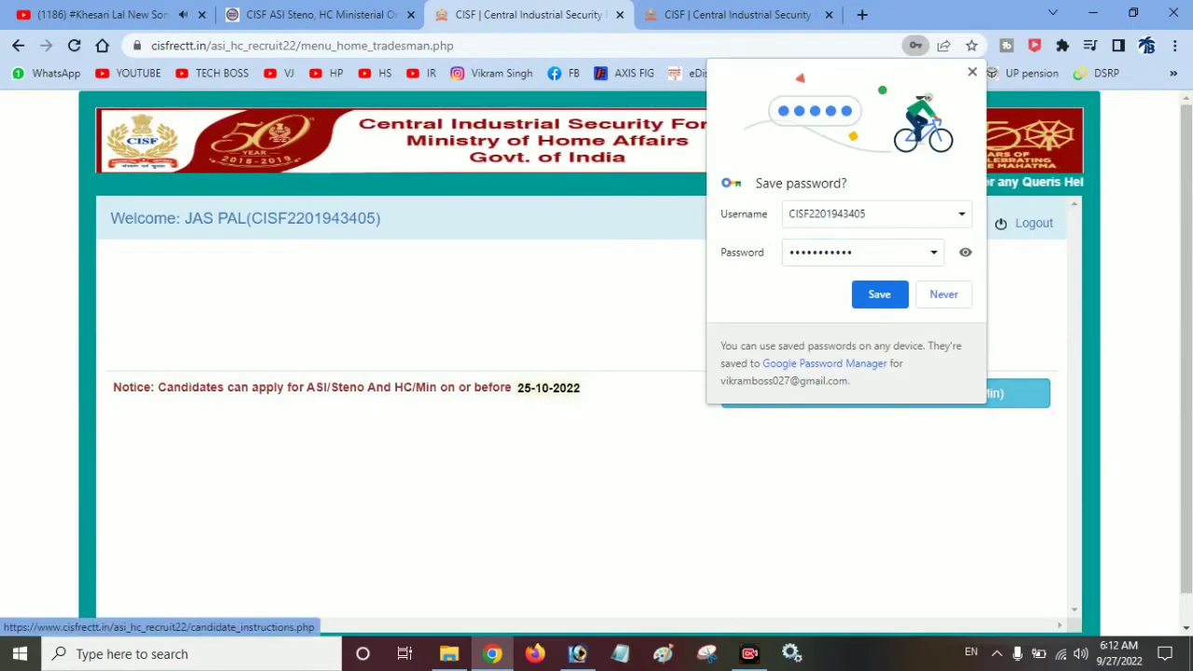
Open the ASI/Steno and HC/Min application, look through the instructions for the online form, and proceed to the candidate details.
click(886, 393)
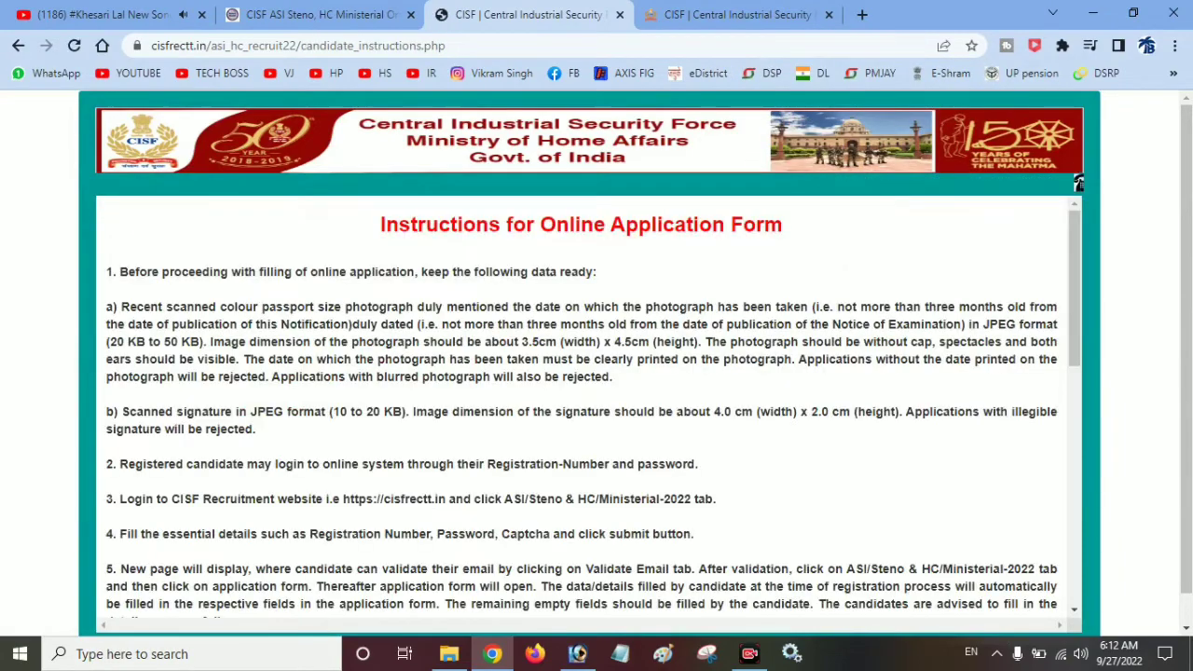
scroll(594, 414, down, 10)
scroll(594, 414, up, 1)
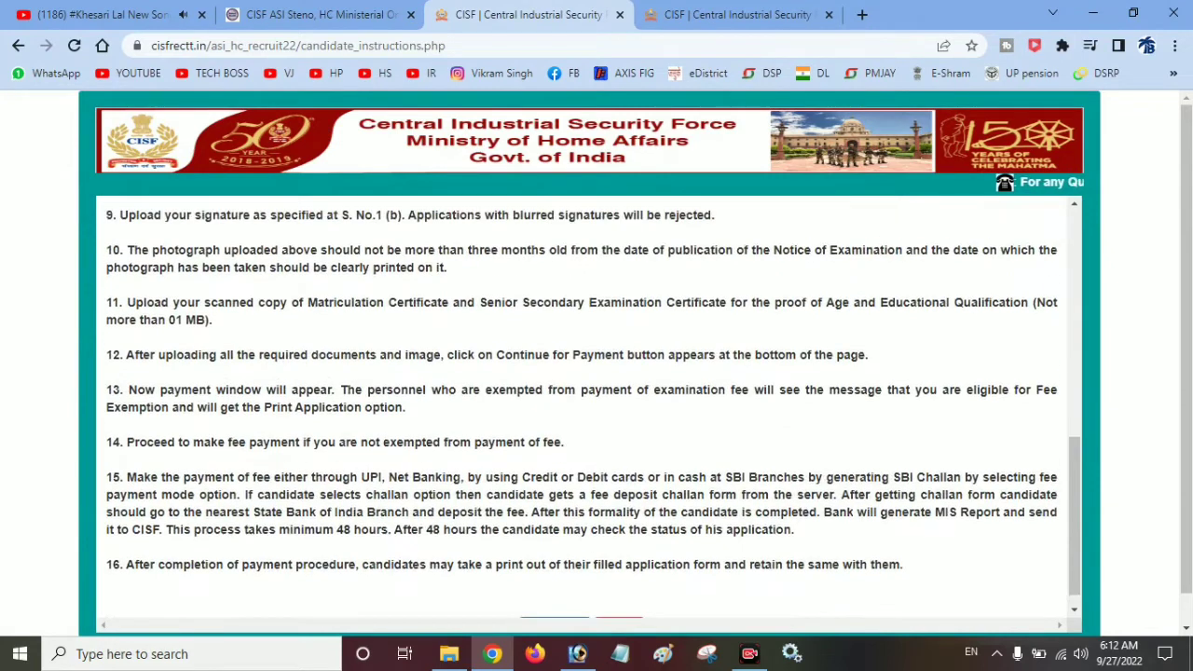
scroll(594, 414, down, 1)
click(555, 604)
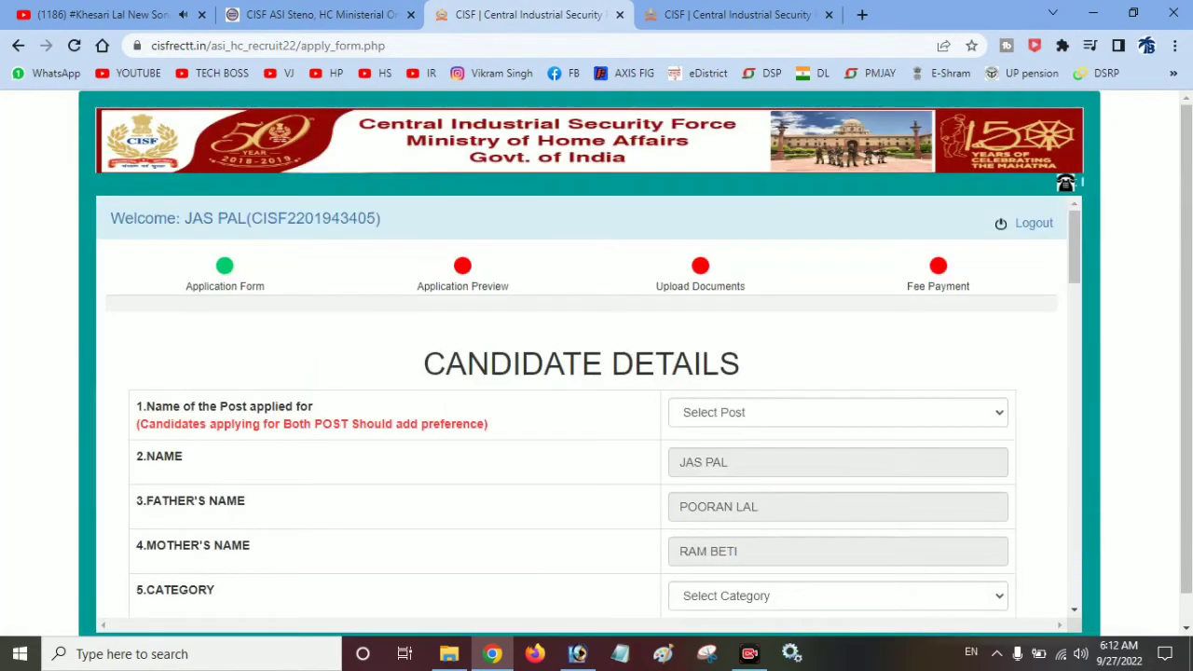
Set the name of the post applied for to HC/Min in the candidate details.
scroll(597, 401, down, 3)
scroll(596, 401, up, 2)
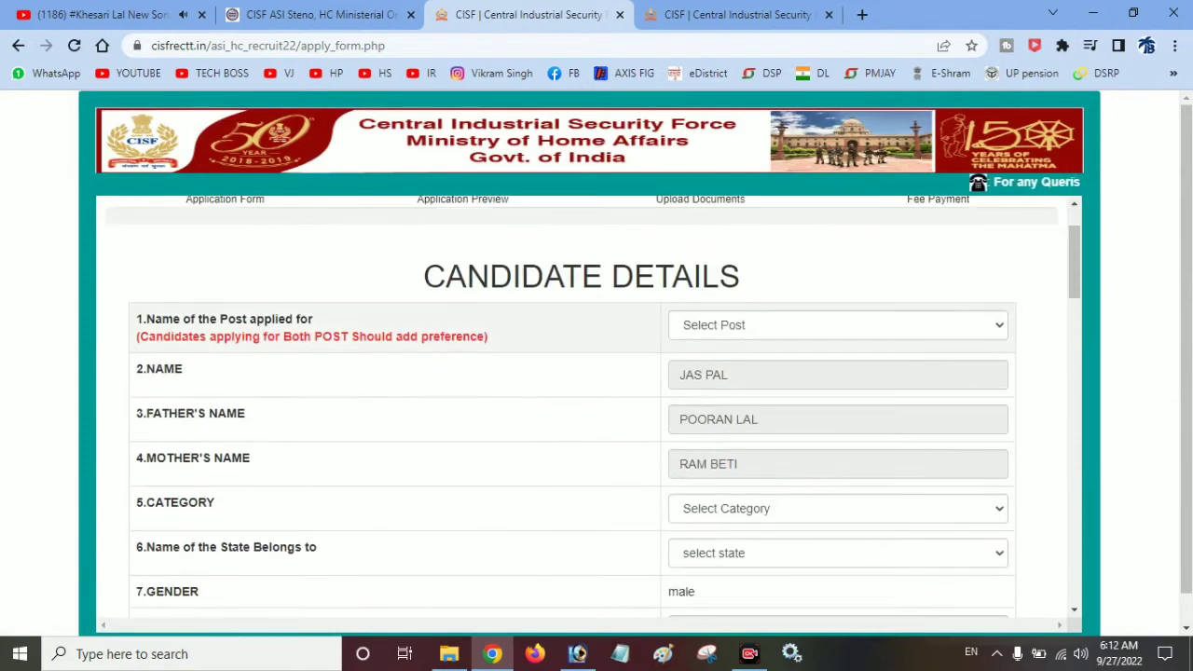
click(837, 325)
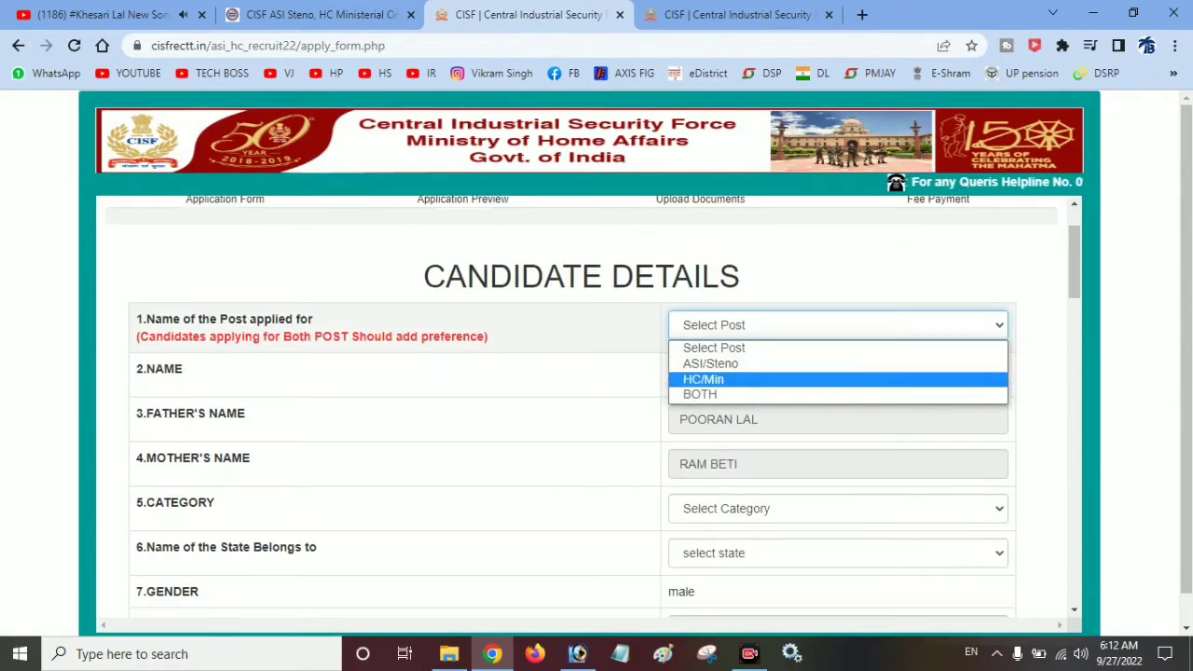
key(Return)
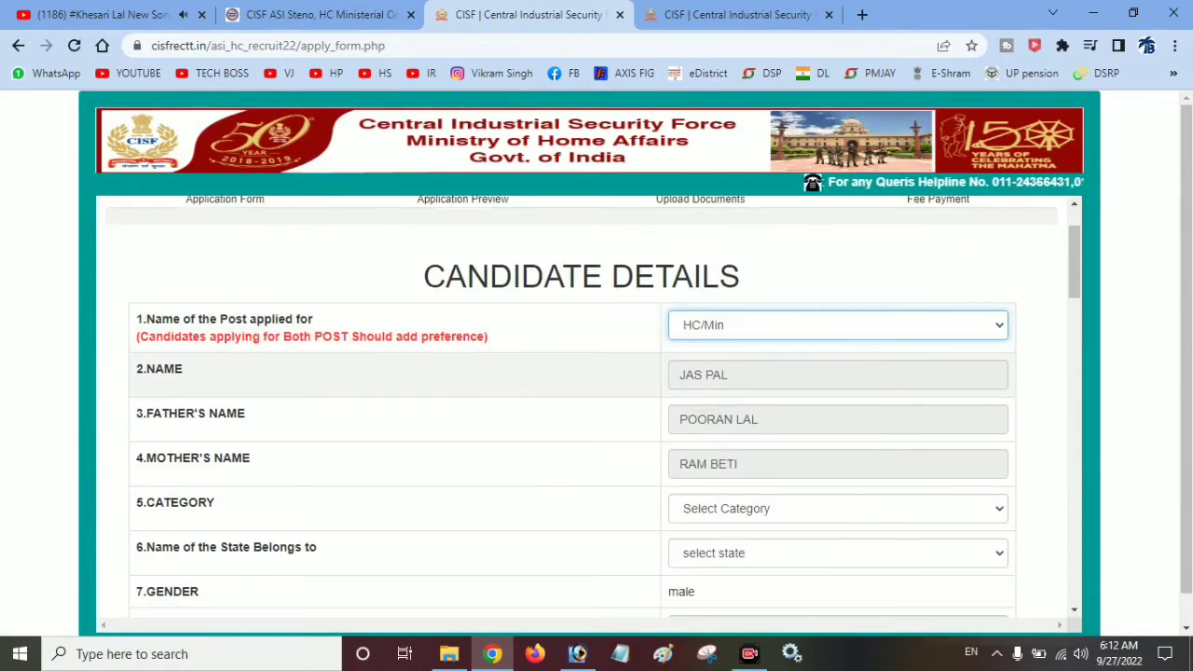
click(837, 325)
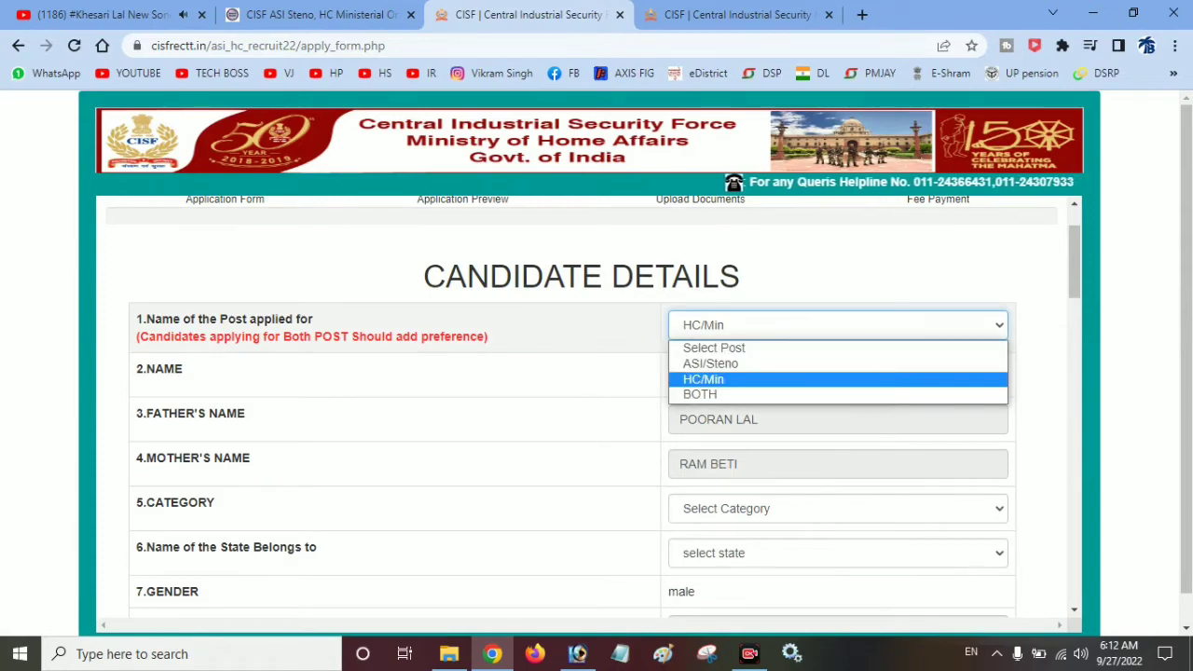
key(Up)
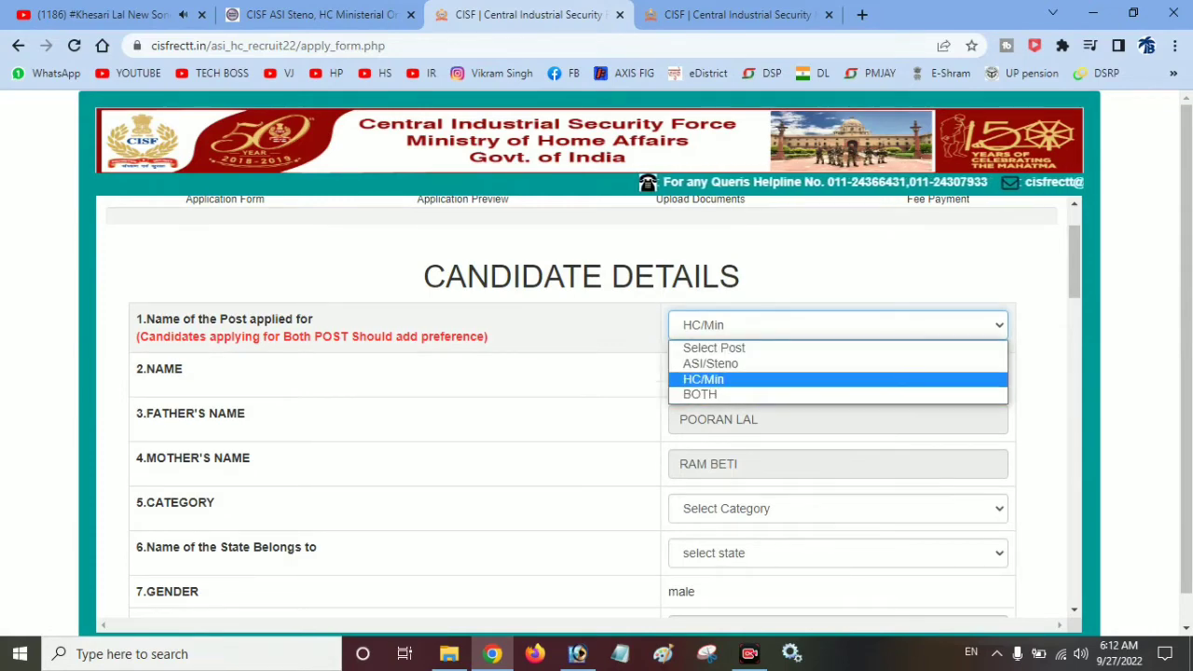
key(Return)
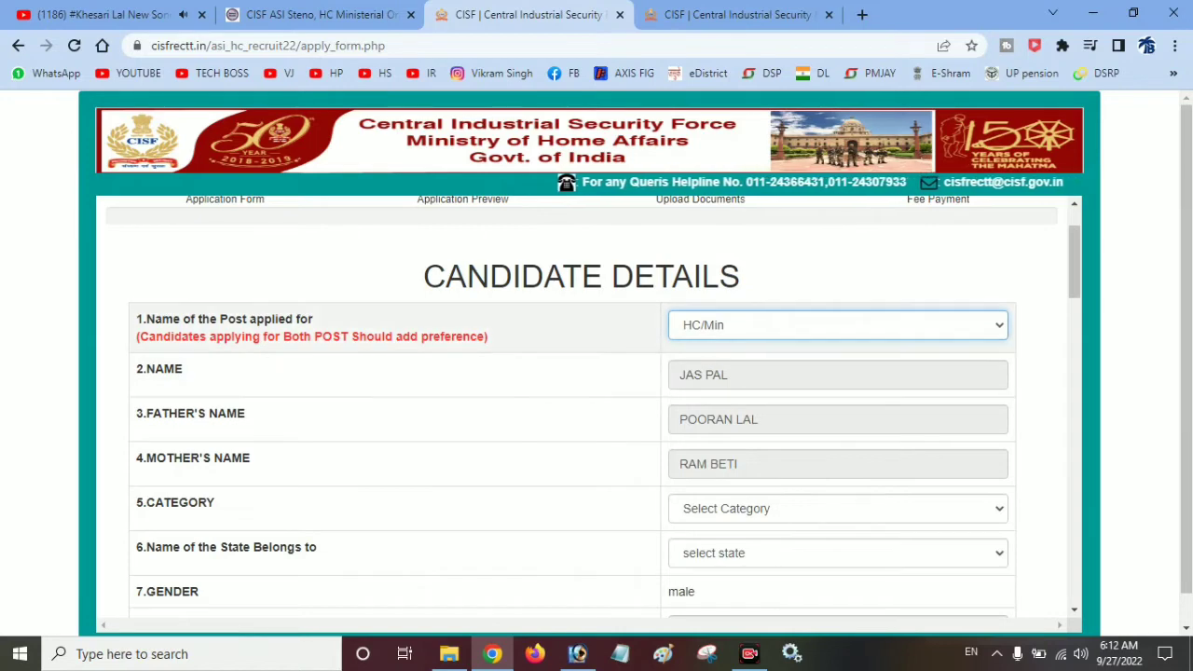
Set the candidate's category to OBC and the state the candidate belongs to as UTTAR PRADESH.
scroll(588, 392, down, 3)
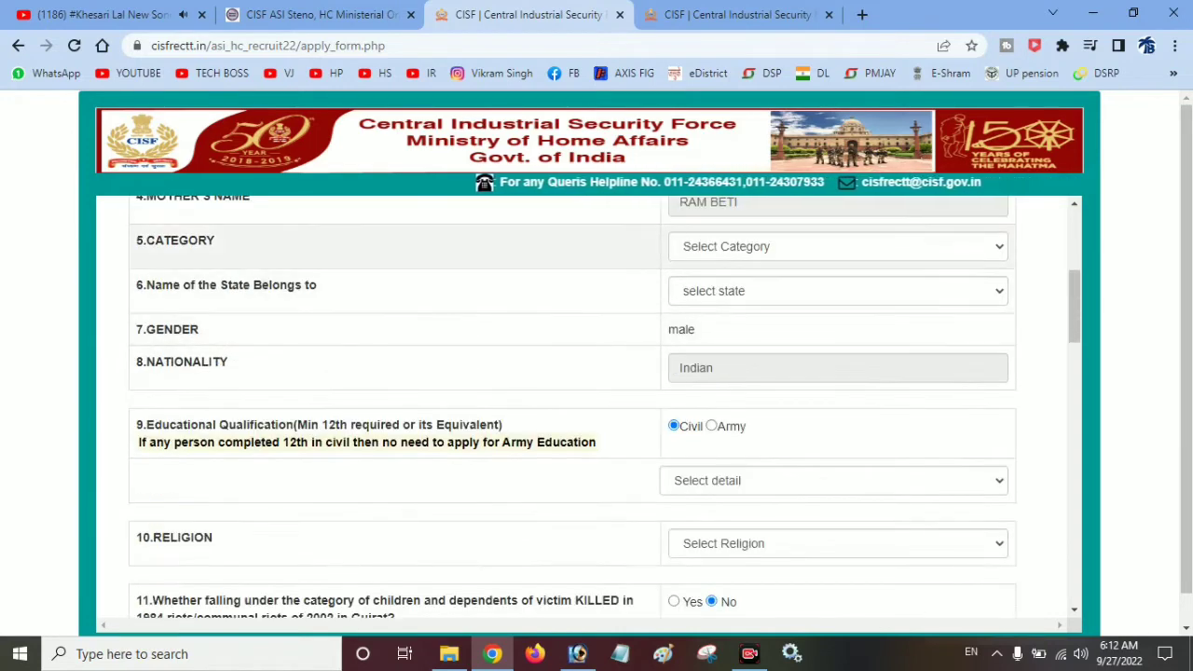
click(837, 247)
key(Return)
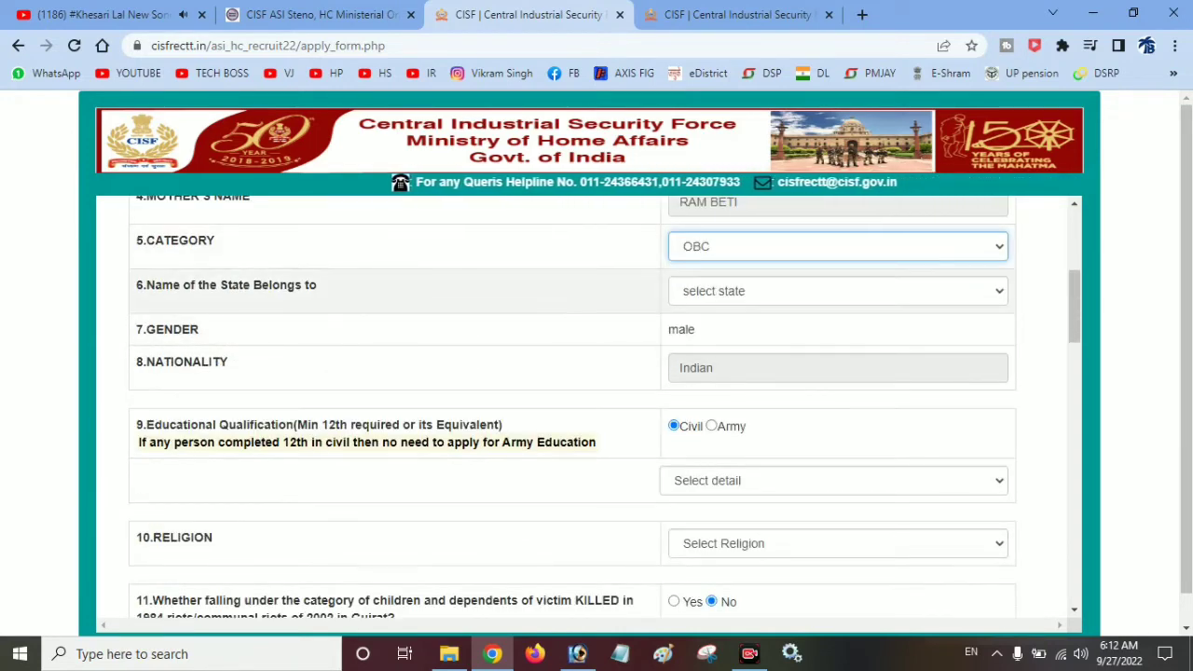
key(Tab)
key(alt+Down)
key(k)
key(Down)
key(Down)
key(Down)
key(Down)
key(Down)
key(Down)
key(Down)
key(Down)
key(Down)
key(Down)
key(Down)
key(Down)
key(Down)
key(Down)
key(Down)
key(Down)
key(Down)
key(Down)
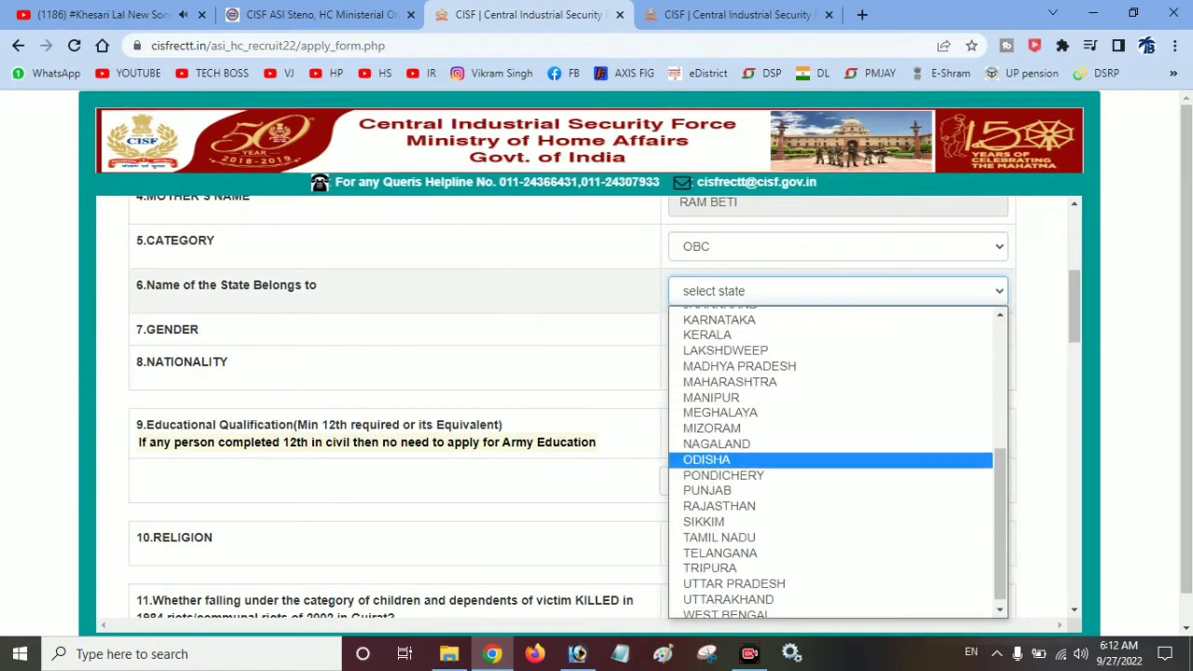
key(Up)
key(Return)
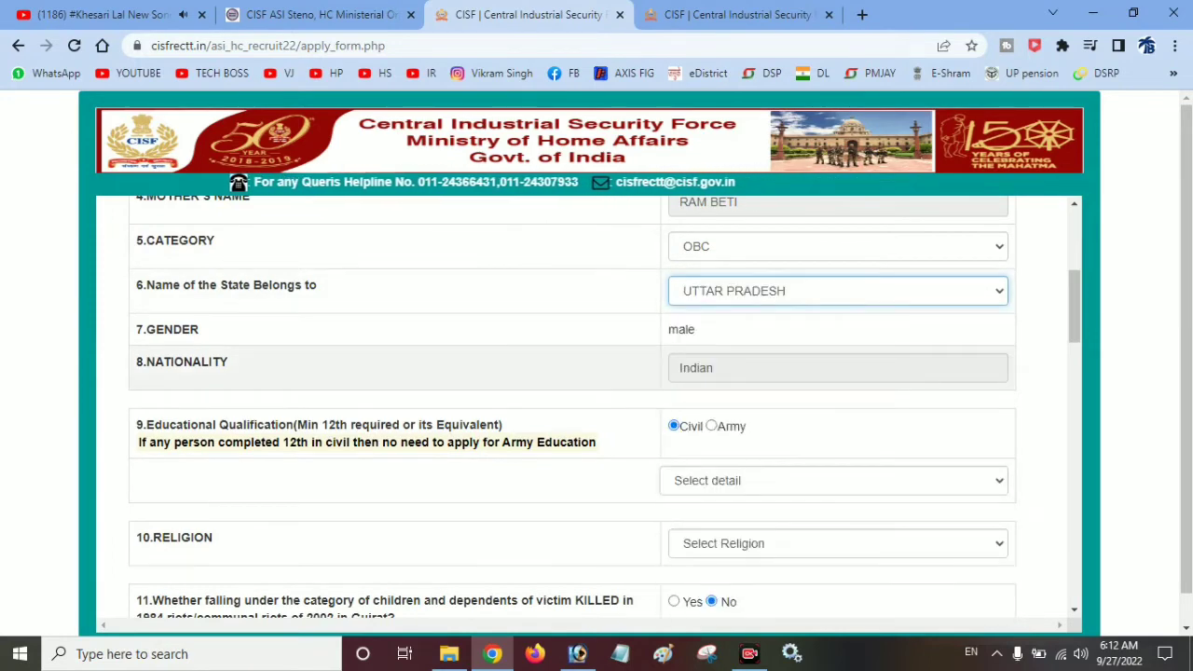
Select 12th as the civil educational qualification and Hindu as the religion.
scroll(573, 410, up, 1)
scroll(573, 410, down, 4)
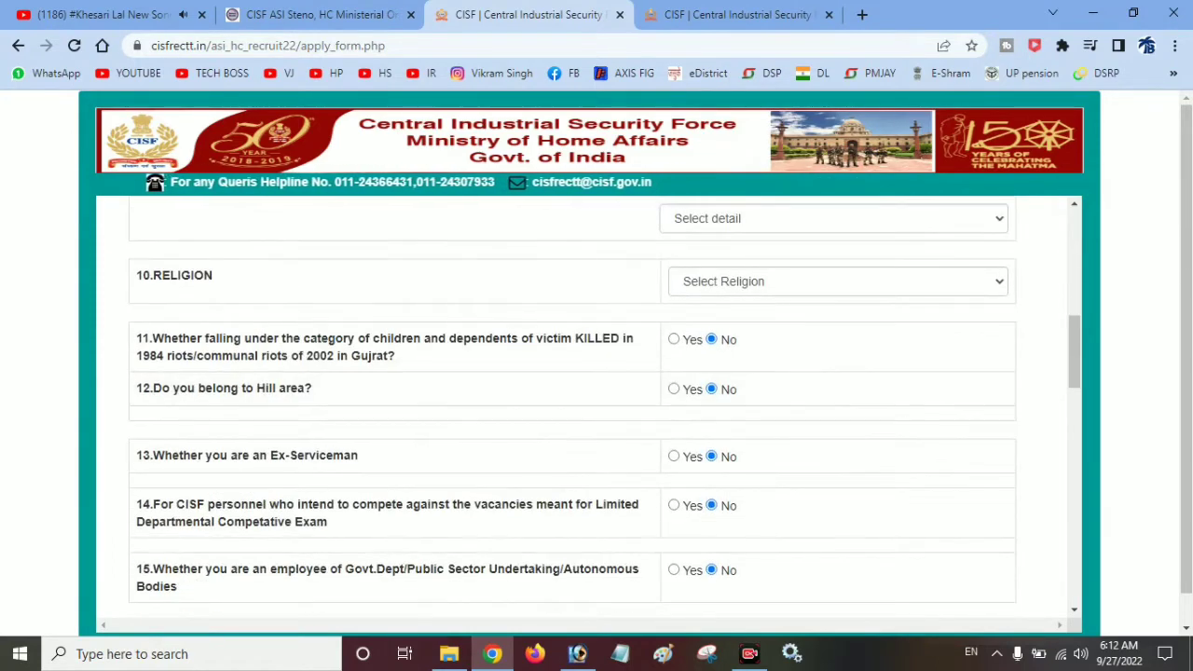
scroll(593, 396, up, 1)
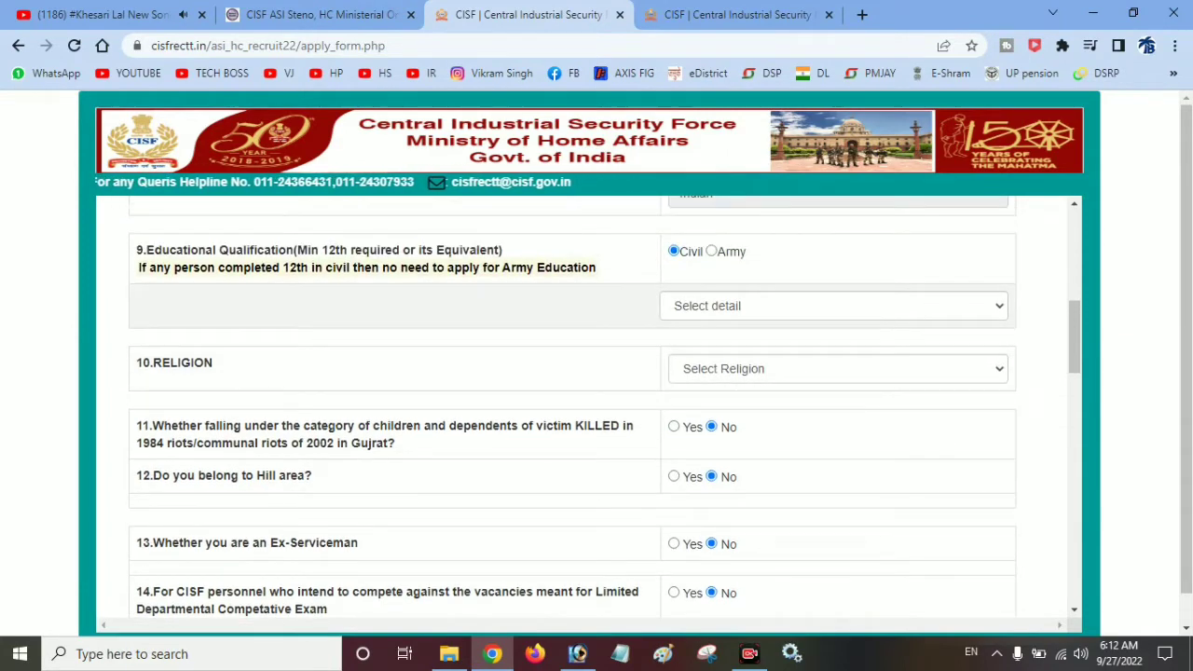
click(834, 305)
click(833, 345)
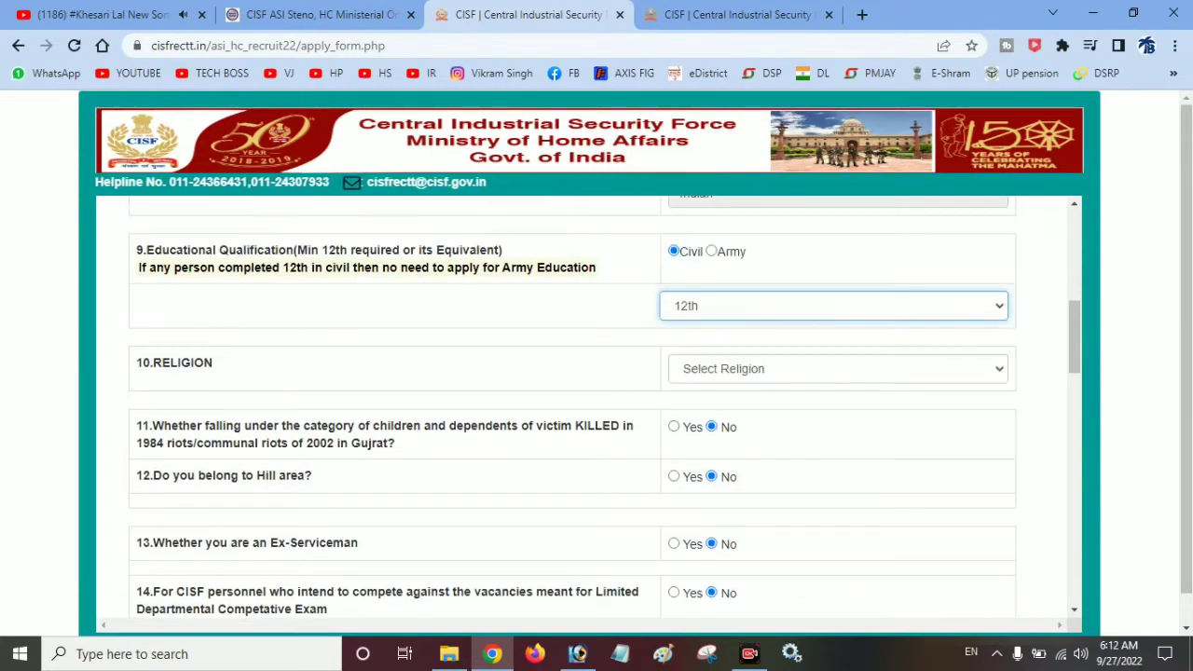
click(837, 369)
click(837, 407)
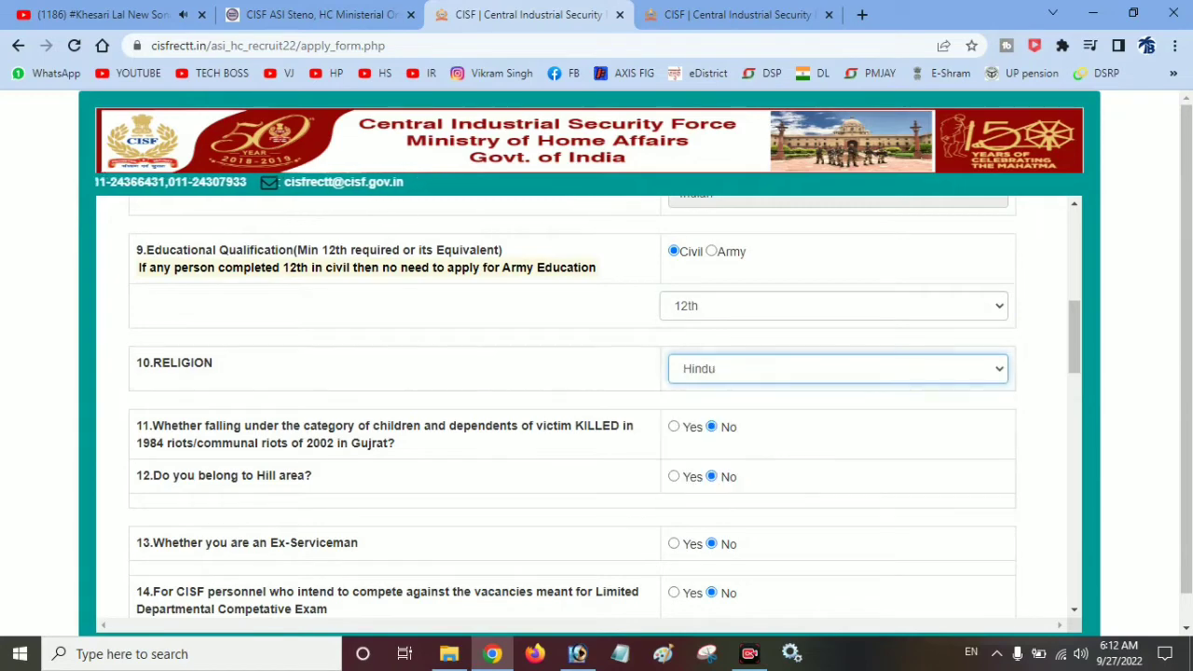
Enter "small spot at right eye down side" as the first visible identification mark.
scroll(572, 401, down, 2)
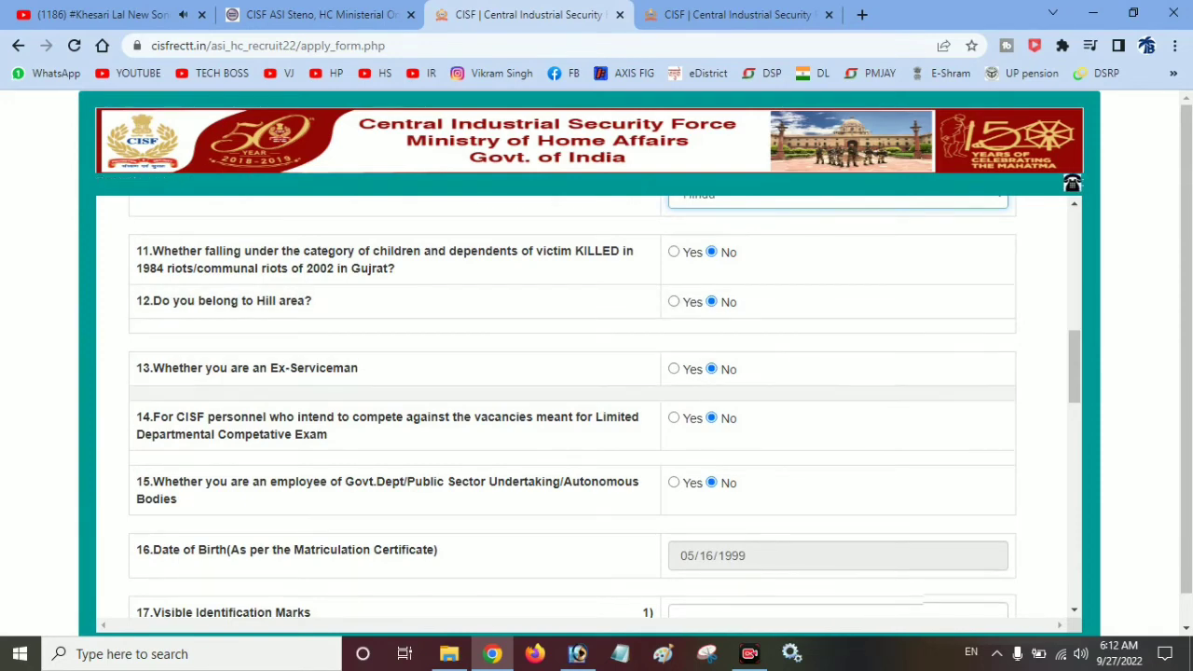
scroll(572, 401, down, 3)
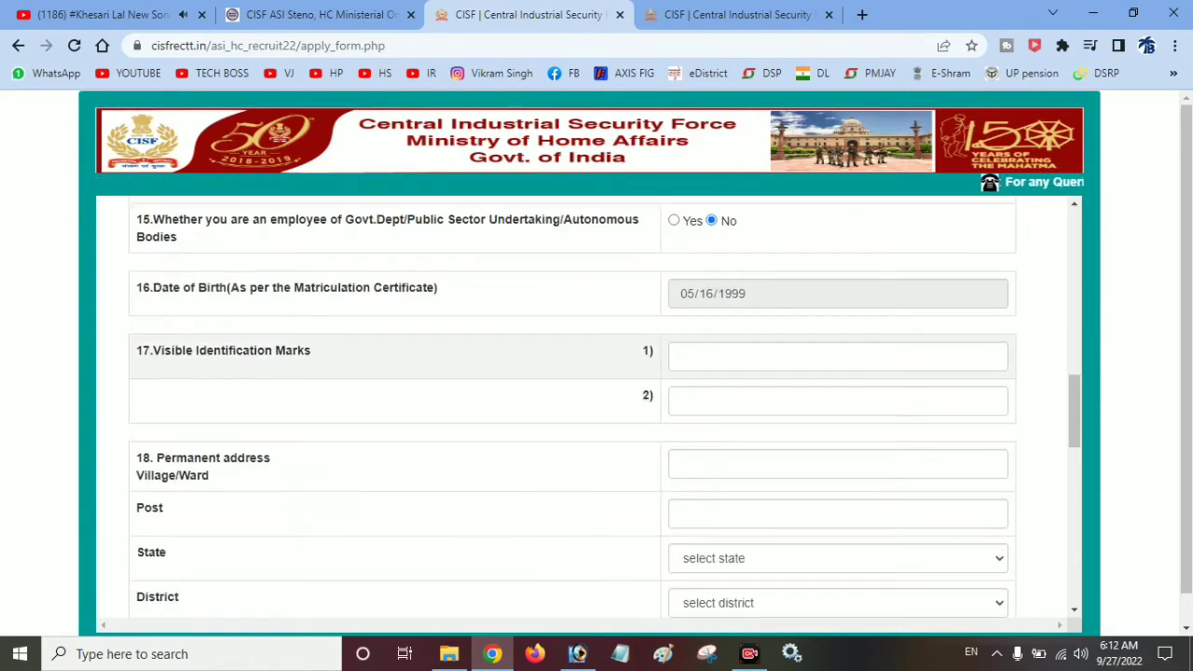
click(838, 357)
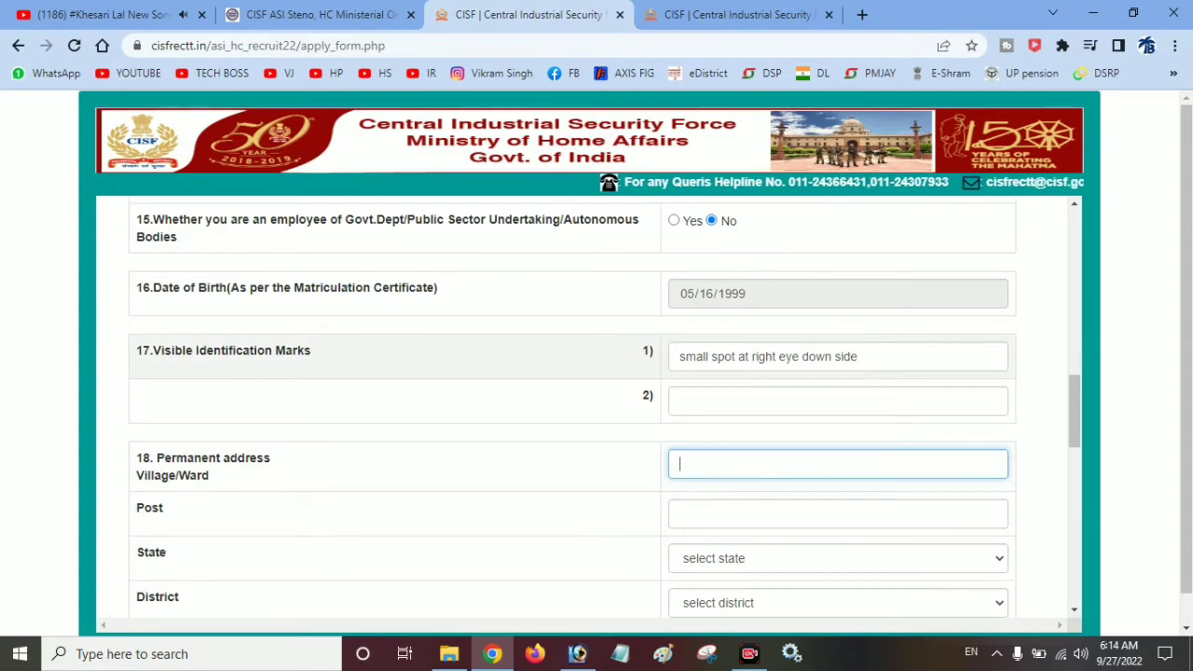
Enter the candidate's village, post office and district names in the Village/Ward field of the permanent address.
scroll(596, 410, up, 6)
scroll(597, 410, down, 1)
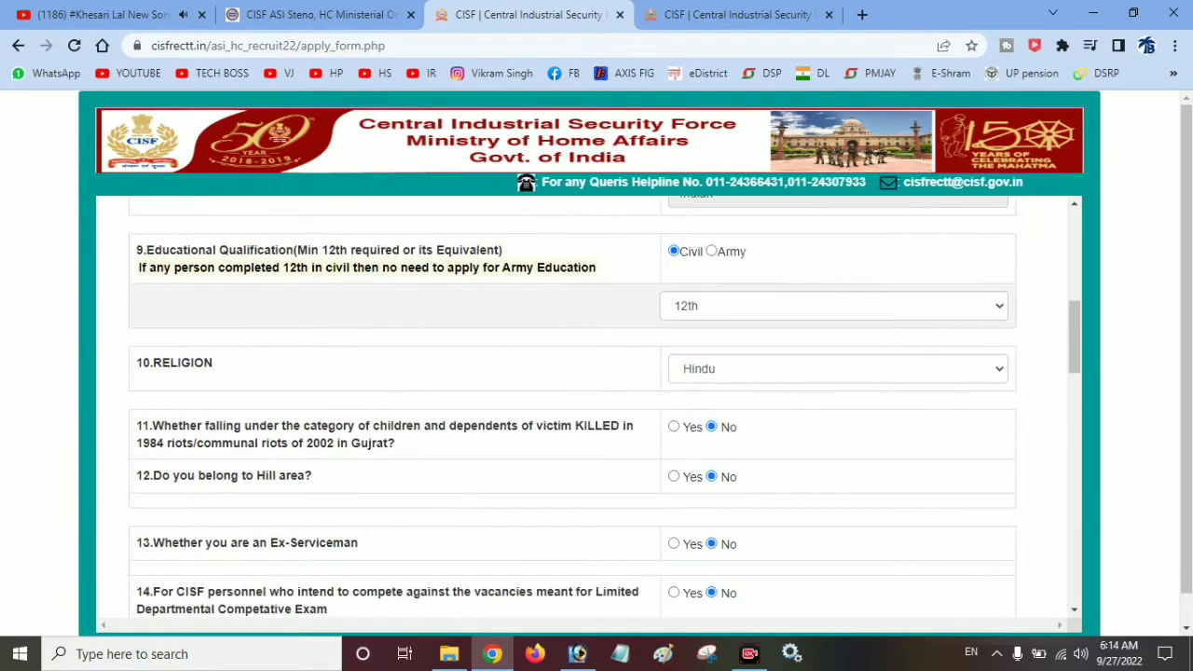
scroll(596, 410, down, 8)
scroll(597, 410, up, 3)
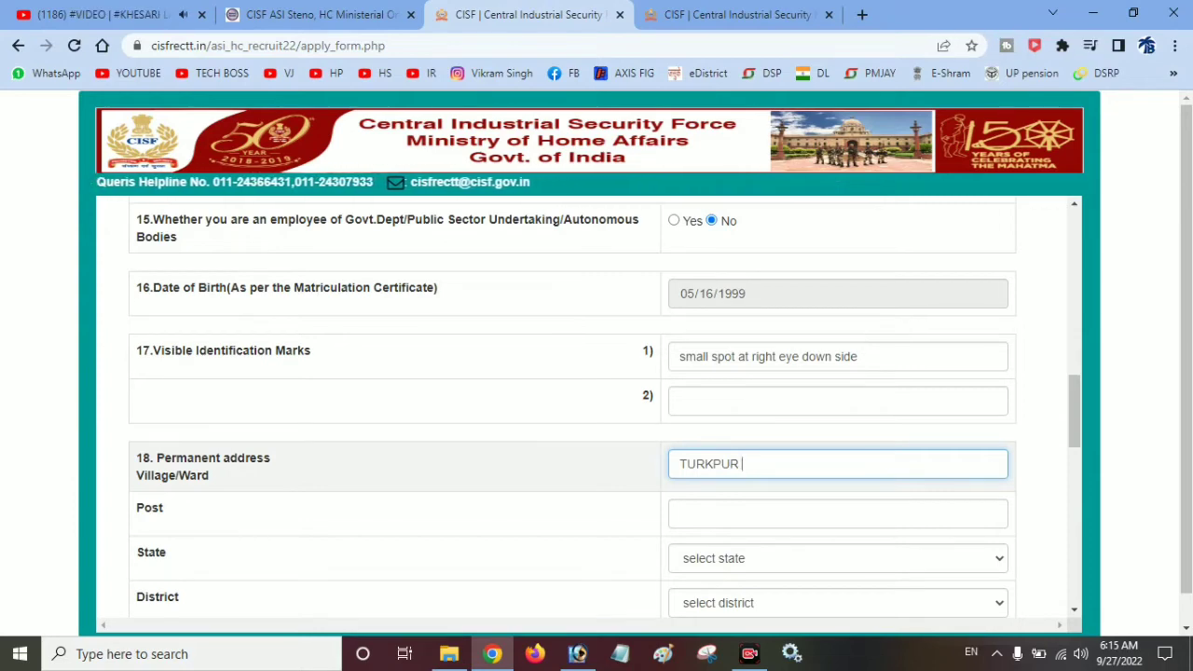
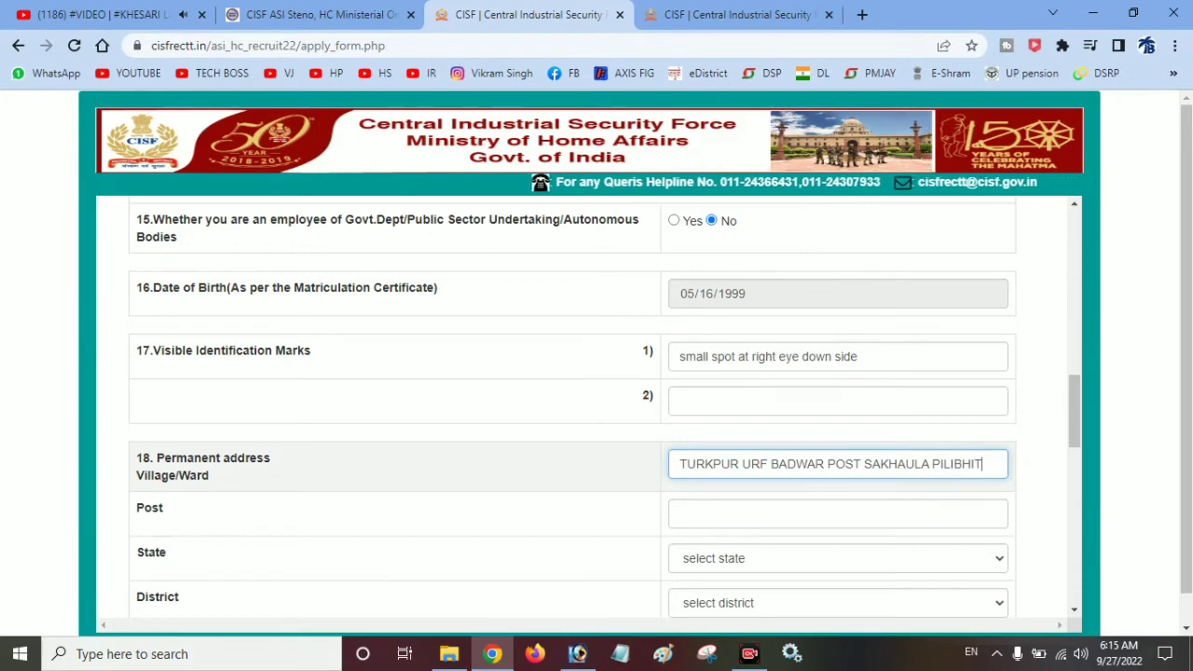
Move the post office part of the Village/Ward entry into the Post field and delete the district name left behind.
click(825, 464)
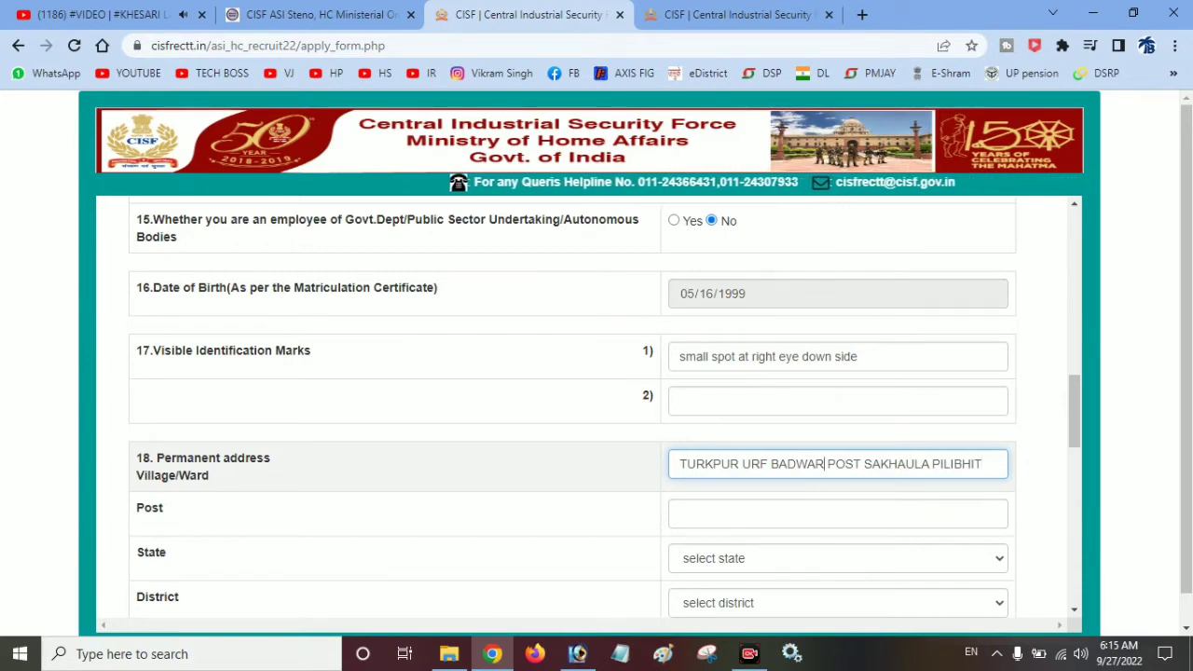
key(ctrl+shift+Right)
key(ctrl+shift+Right)
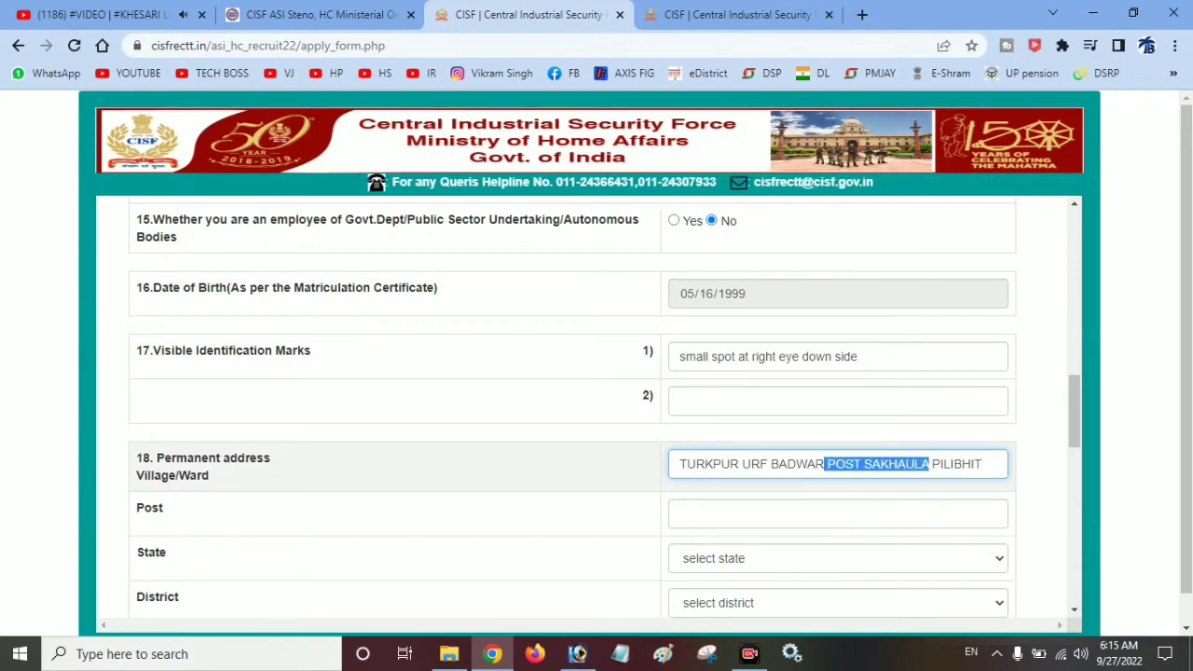
drag(877, 464, 818, 518)
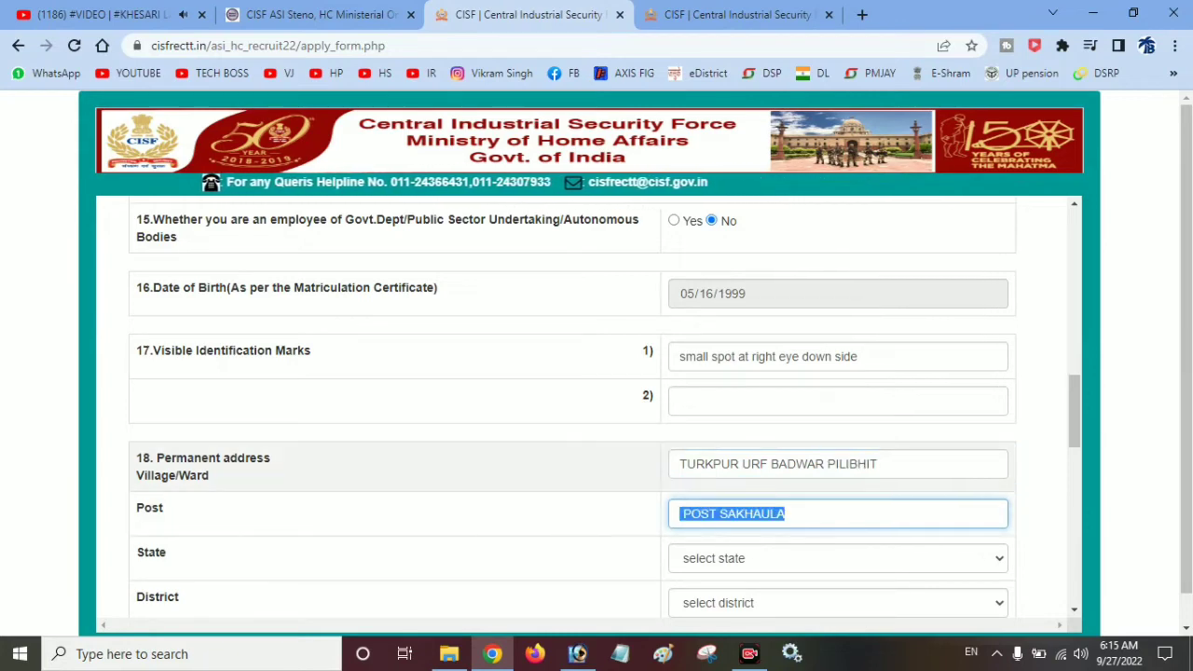
double_click(851, 464)
key(BackSpace)
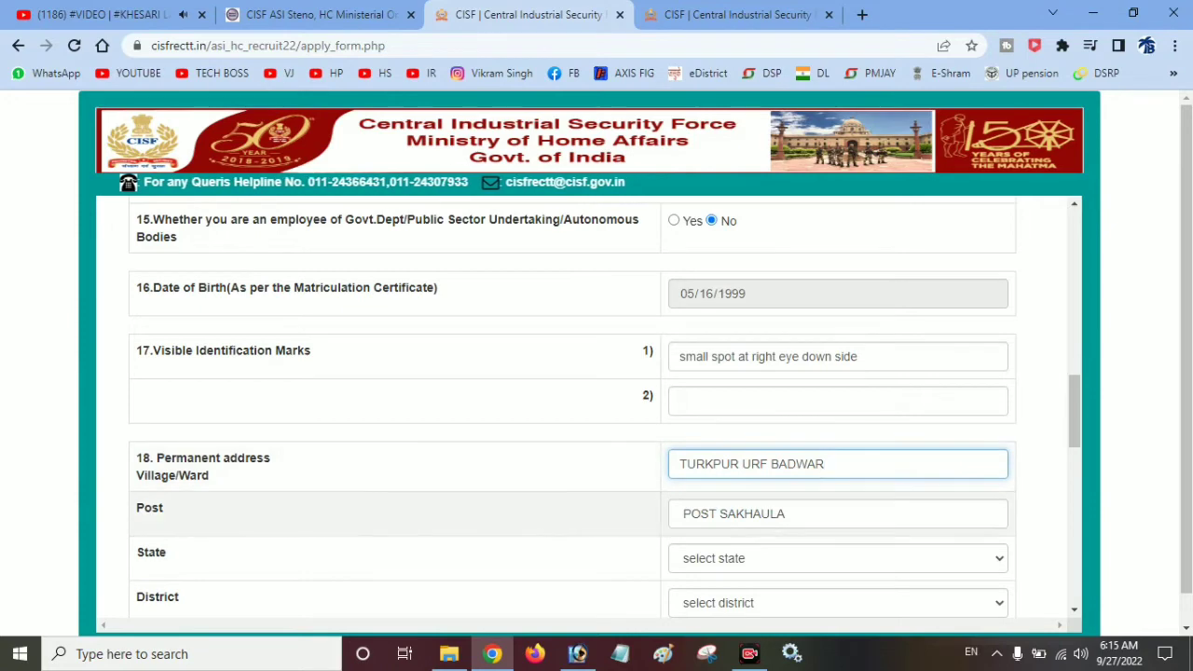
Choose the state and district of the permanent address and fill in its PIN code.
scroll(837, 383, down, 2)
click(837, 383)
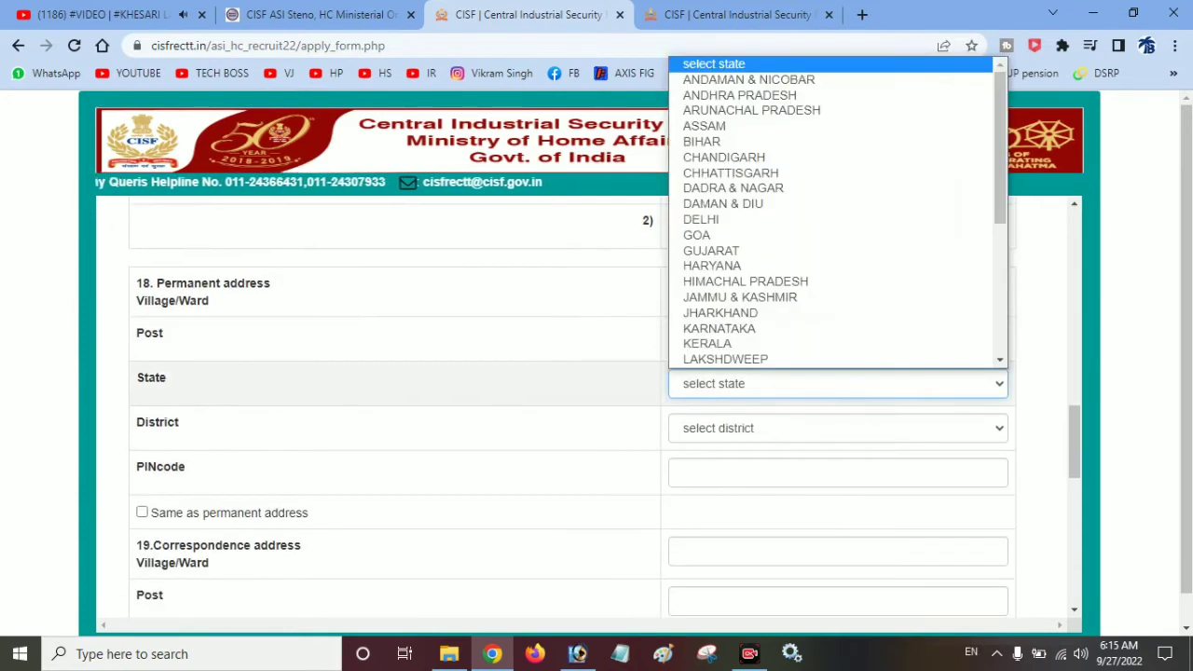
scroll(820, 233, down, 3)
click(737, 330)
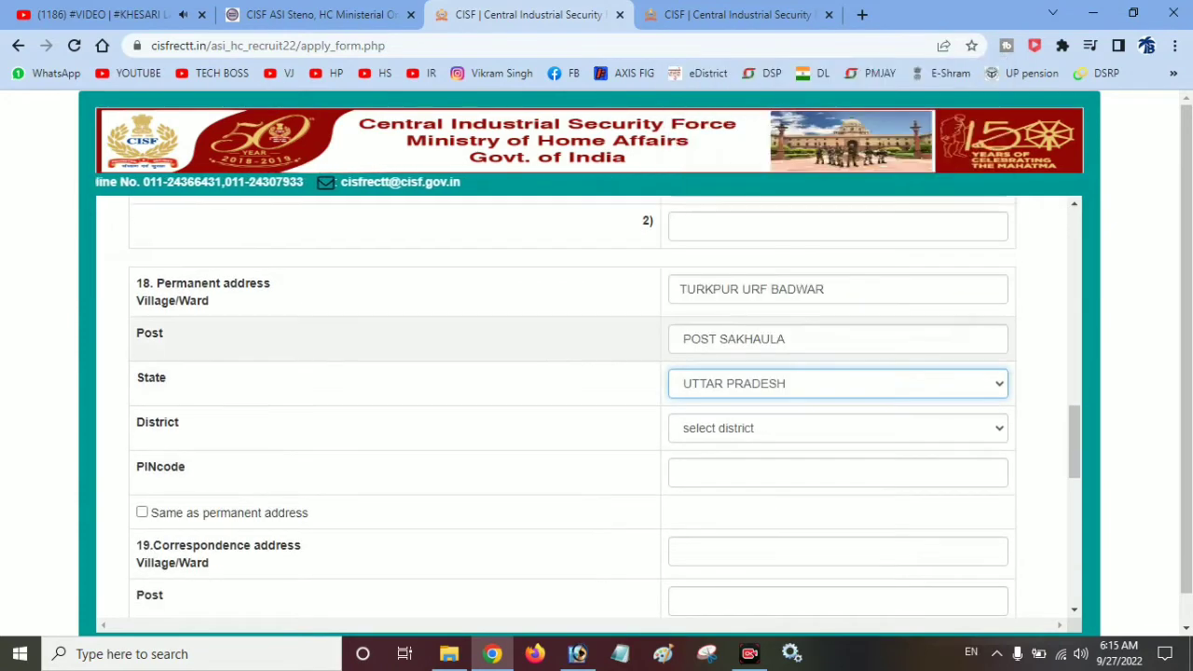
click(837, 429)
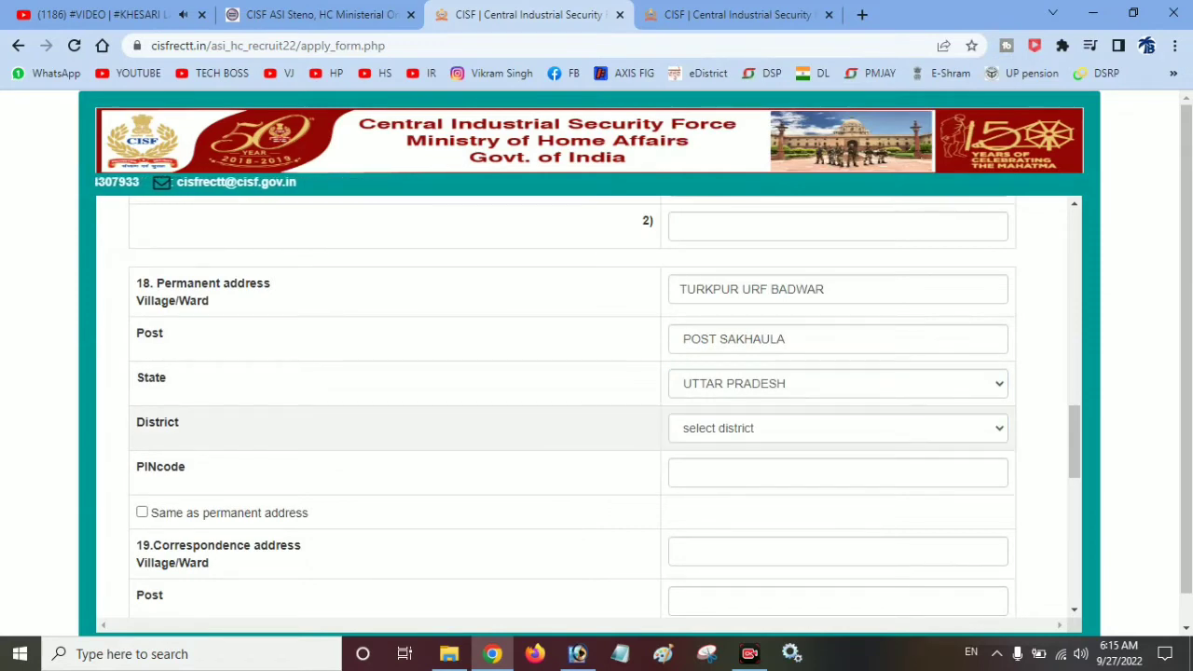
click(837, 429)
scroll(837, 342, down, 10)
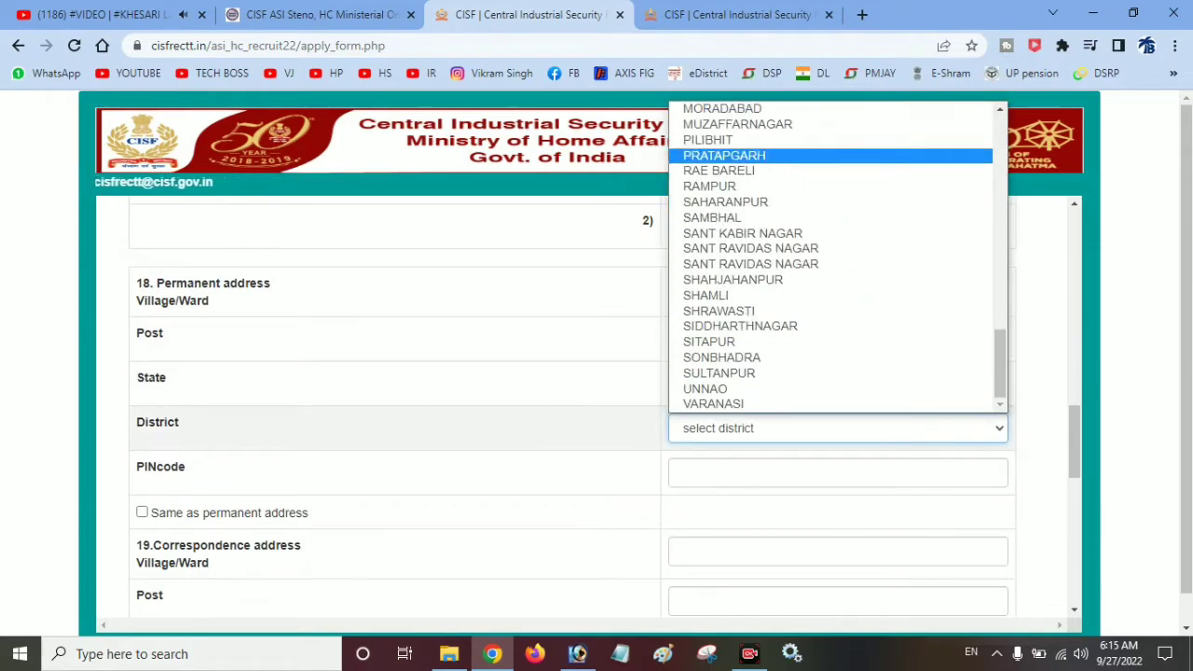
click(722, 140)
click(837, 473)
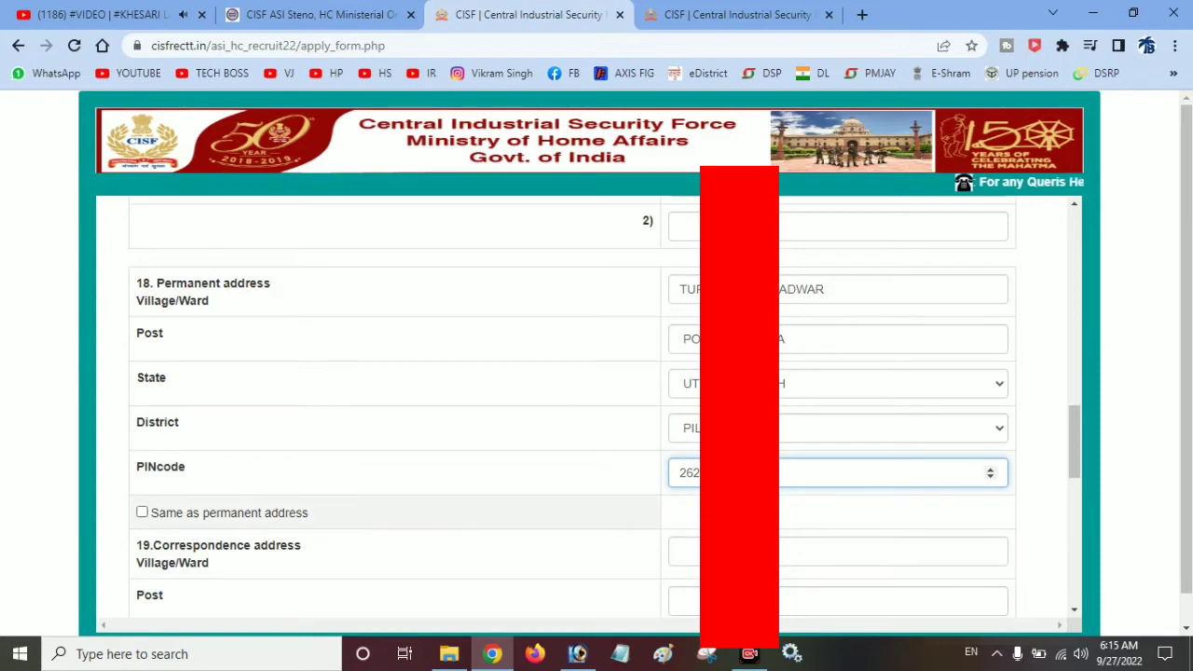
Mark the correspondence address as the same as the permanent address and select its district.
click(142, 512)
scroll(392, 419, down, 4)
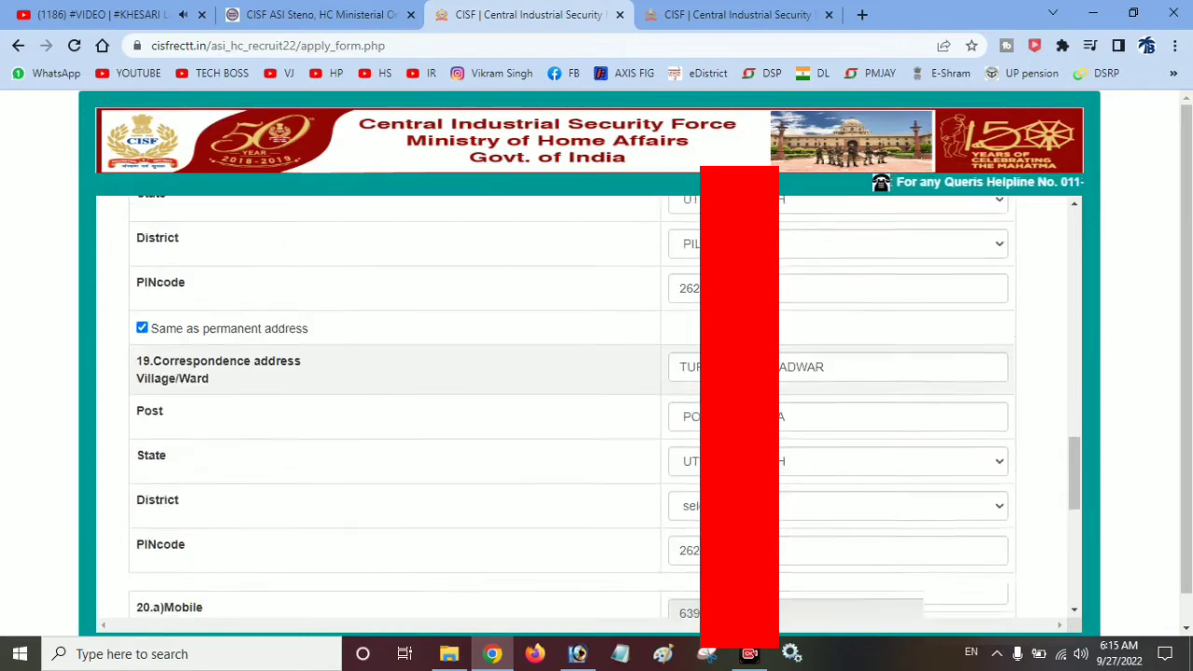
click(757, 341)
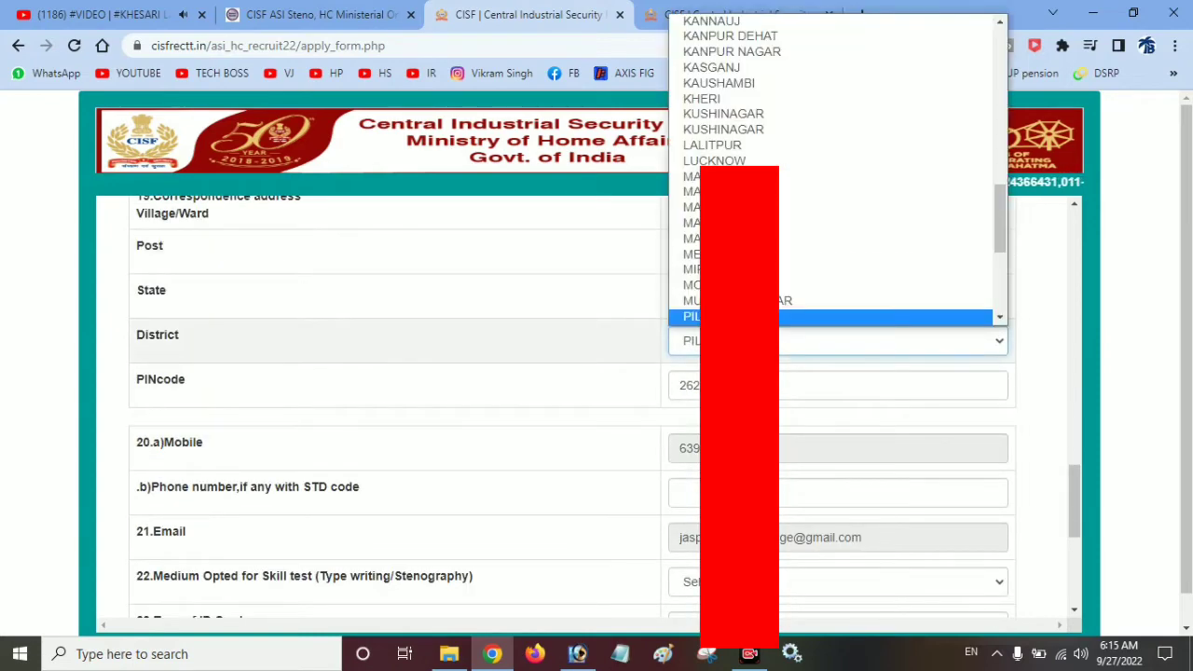
click(739, 358)
Choose the first language offered as the medium opted for the typewriting/stenography skill test.
scroll(739, 396, down, 1)
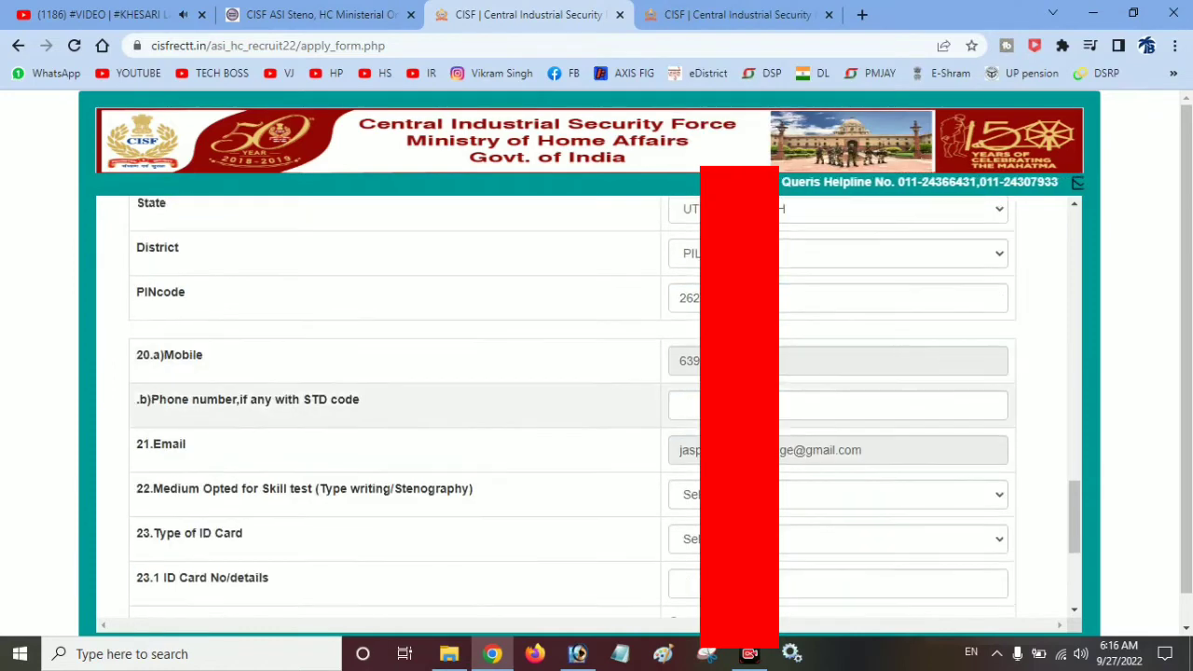
scroll(578, 401, down, 2)
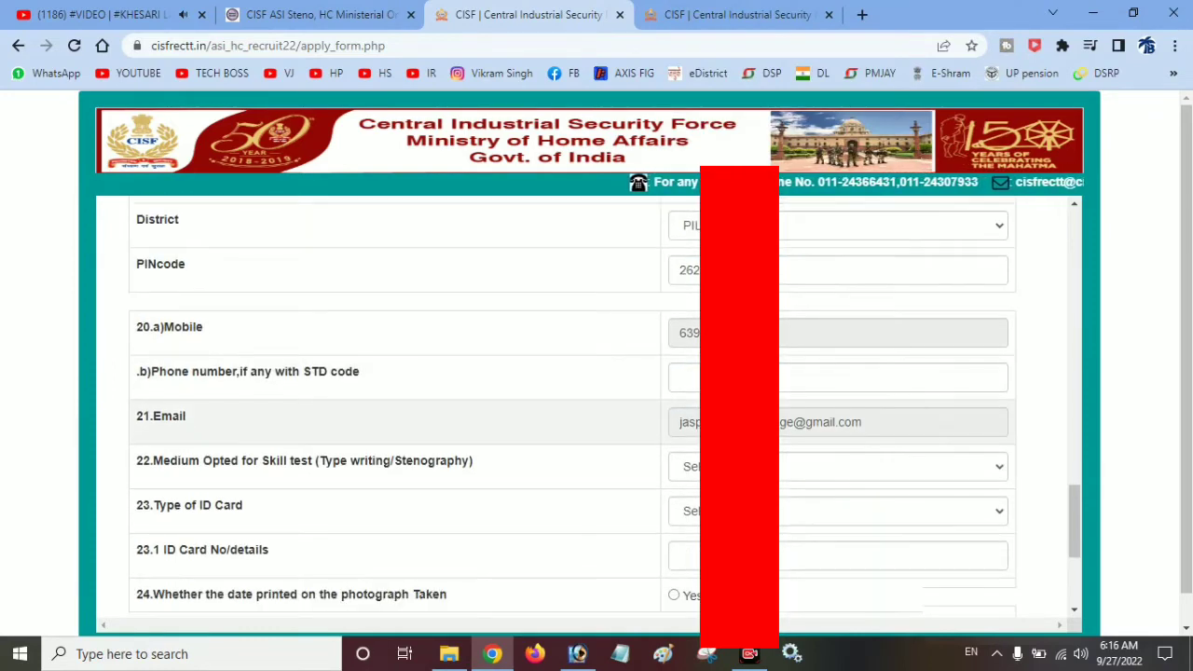
click(727, 320)
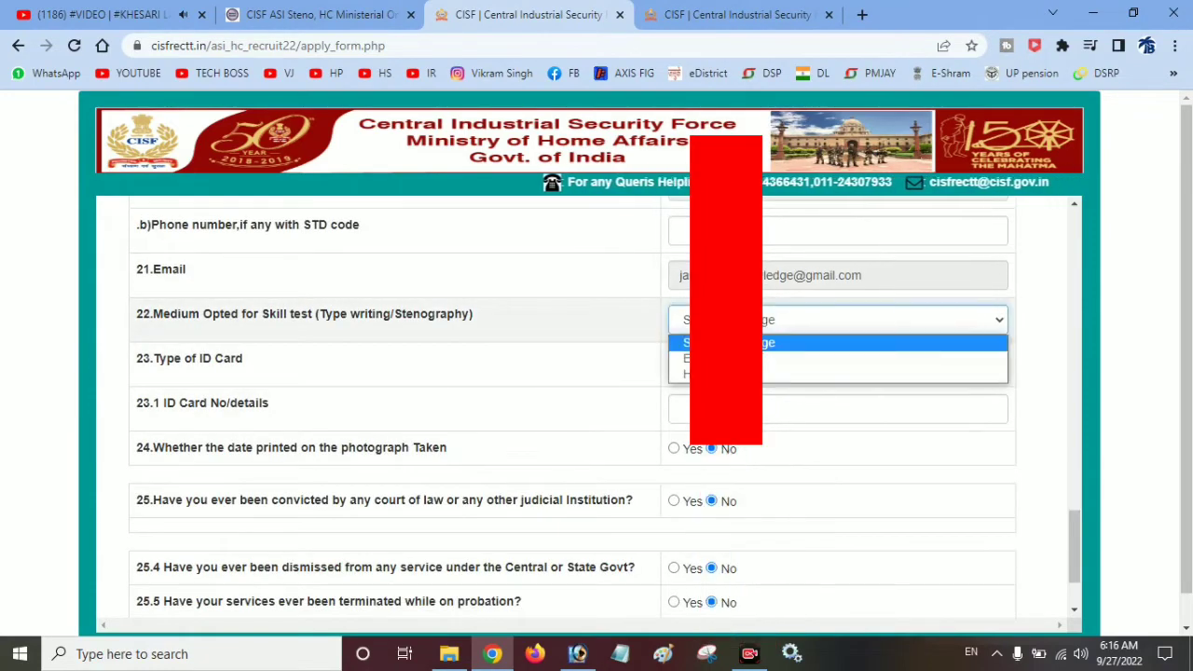
click(727, 359)
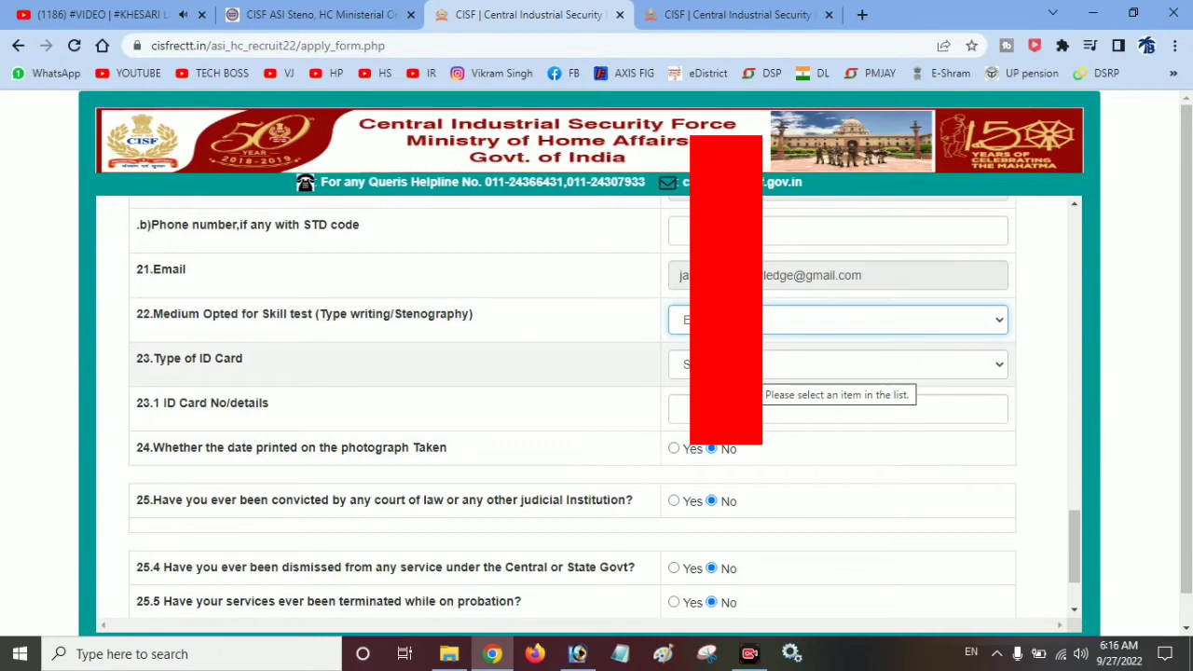
Choose the first listed type of ID card and enter the candidate's ID card number.
click(753, 368)
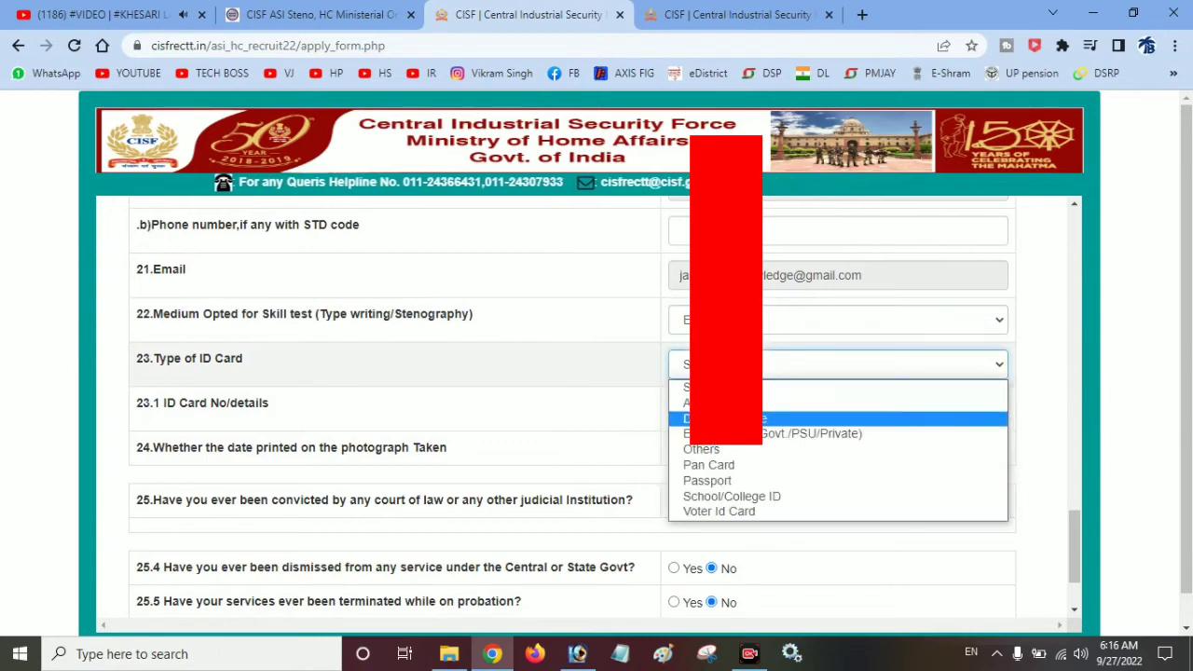
click(746, 403)
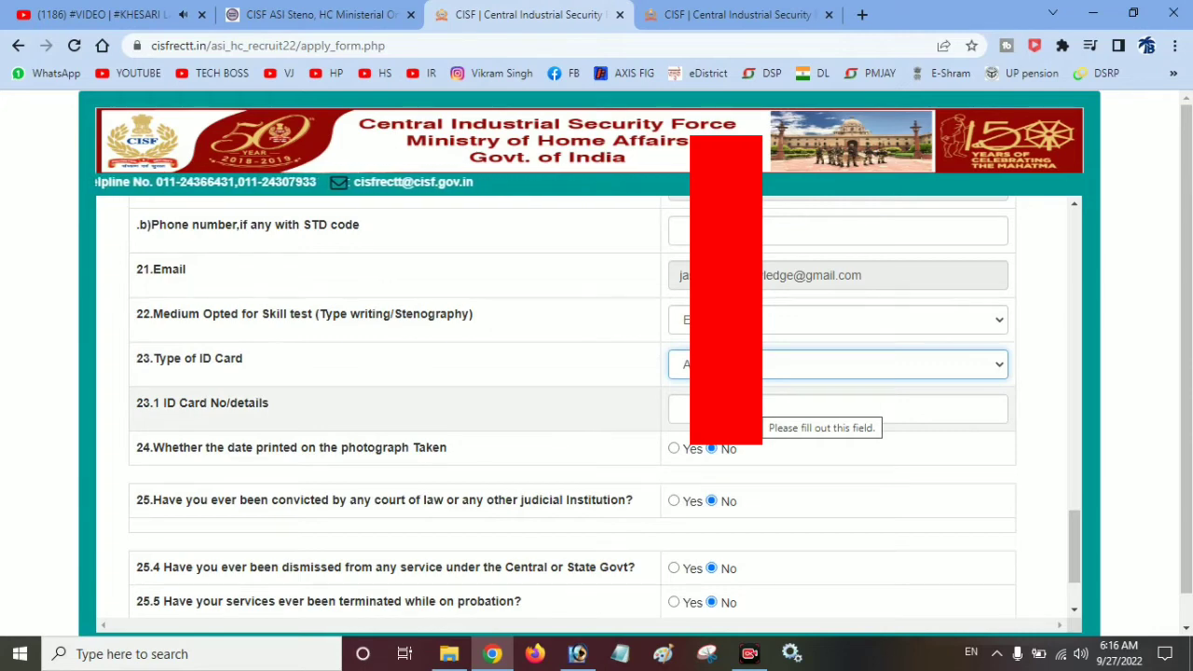
click(753, 407)
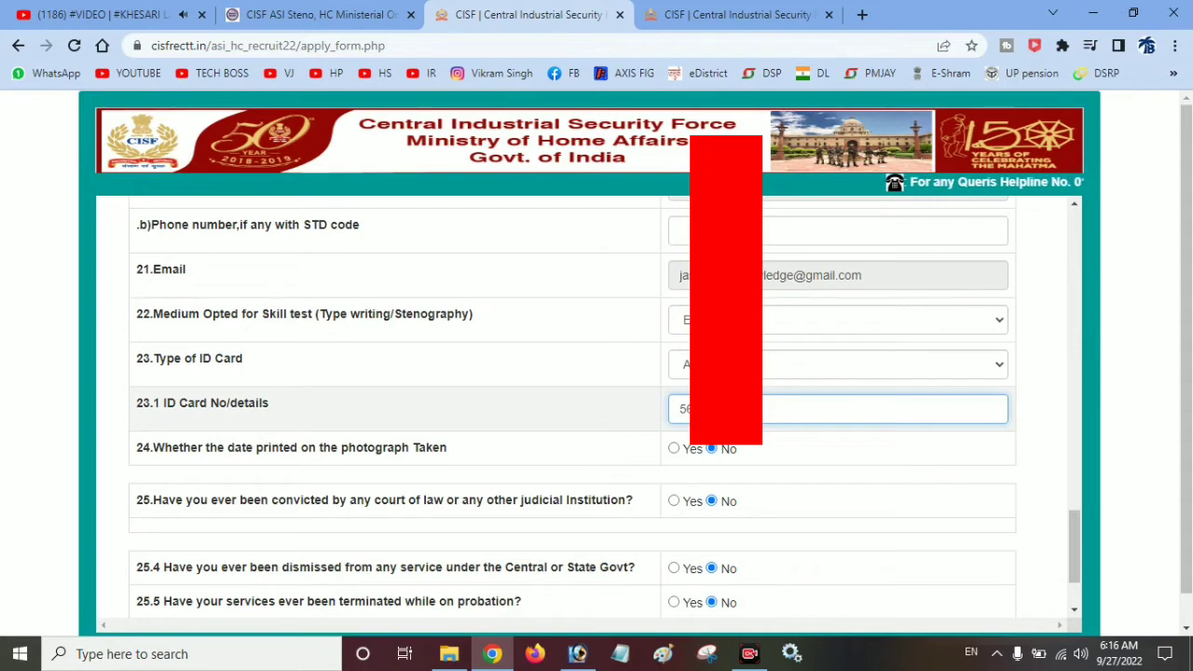
Answer No to whether the date is printed on the photograph, accept the declaration and try to save the form for preview.
scroll(597, 401, down, 1)
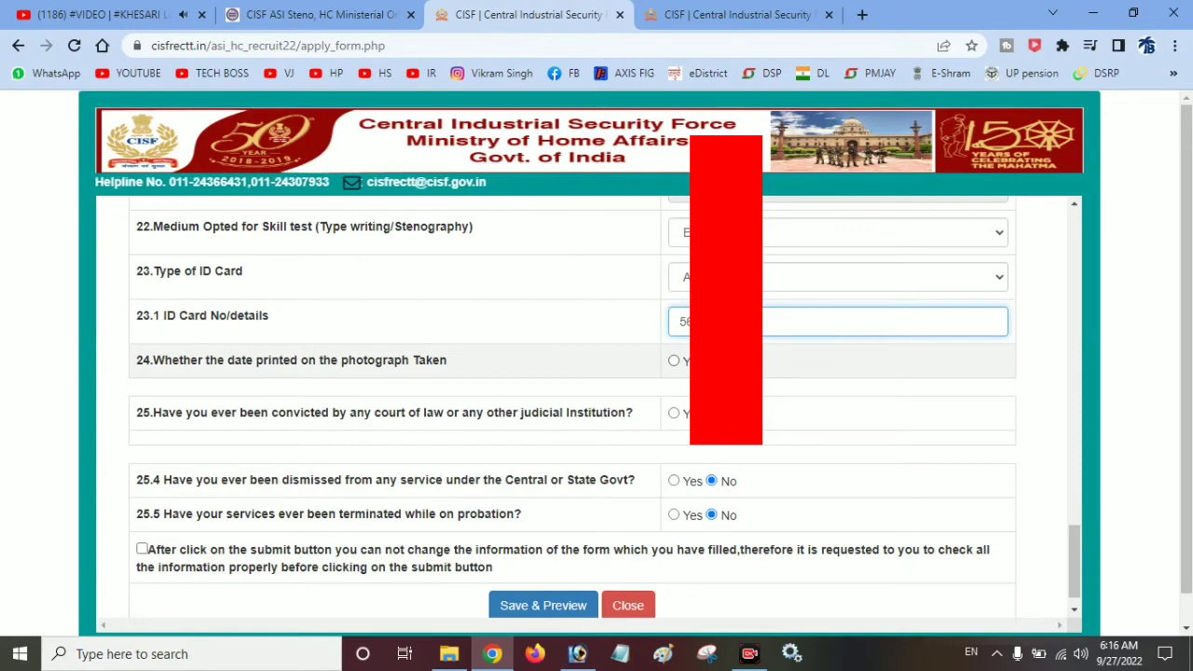
click(675, 361)
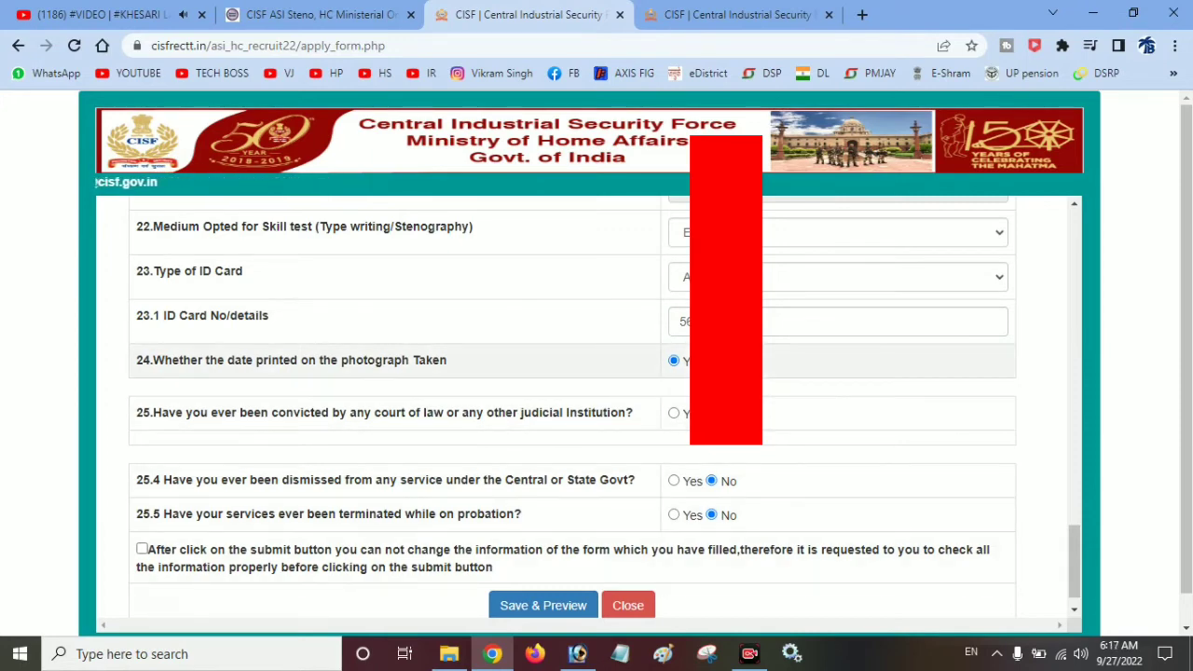
click(712, 361)
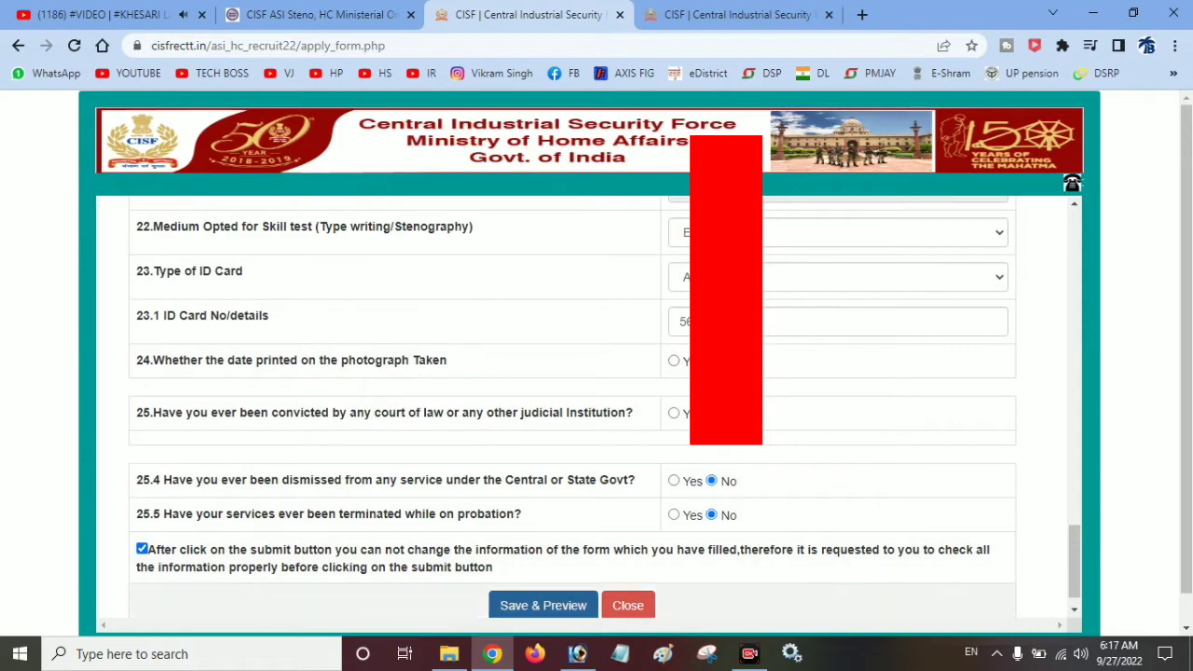
click(542, 605)
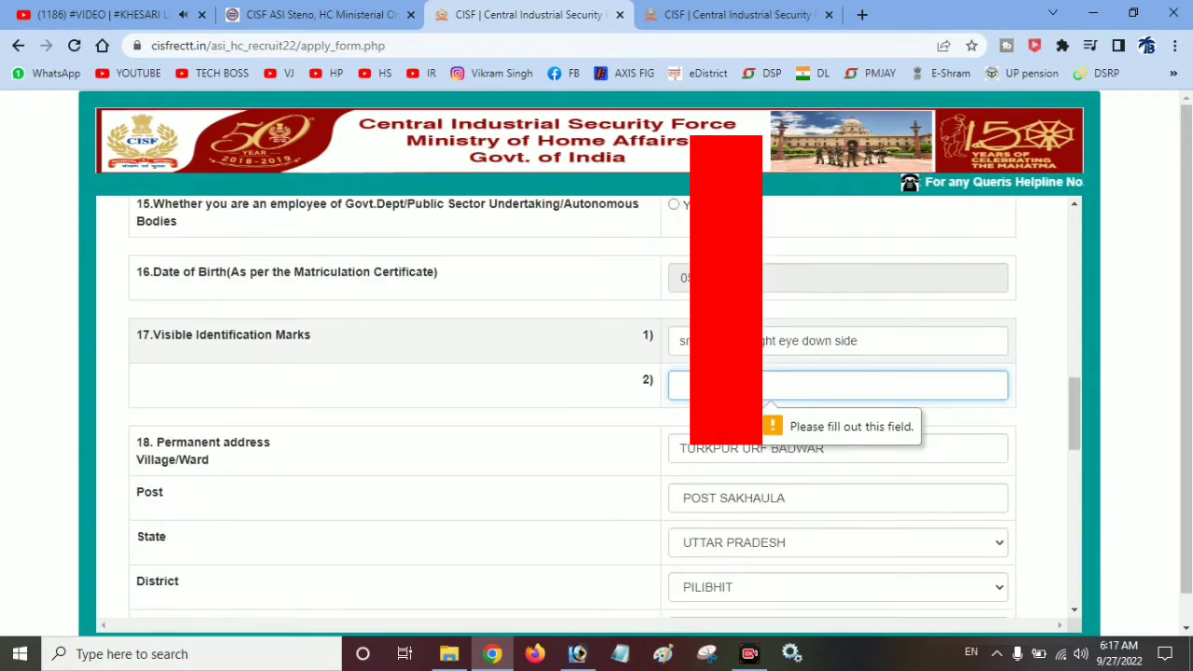
Copy the text of the first visible identification mark into the empty second mark field.
click(860, 341)
key(ctrl+a)
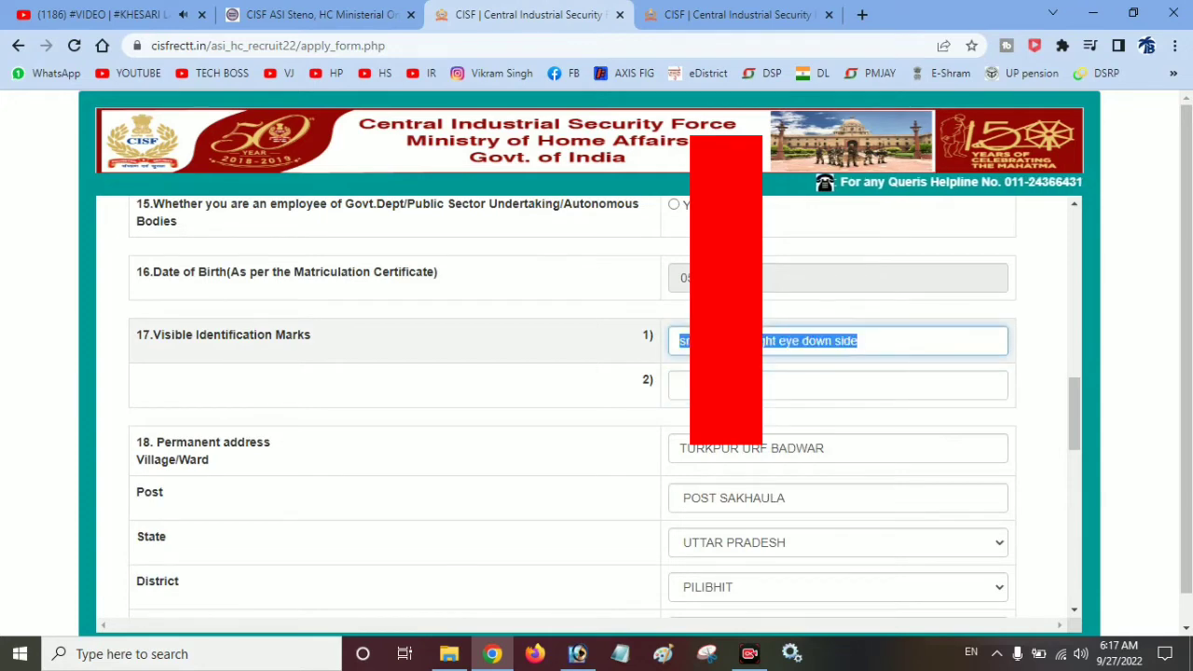
click(727, 385)
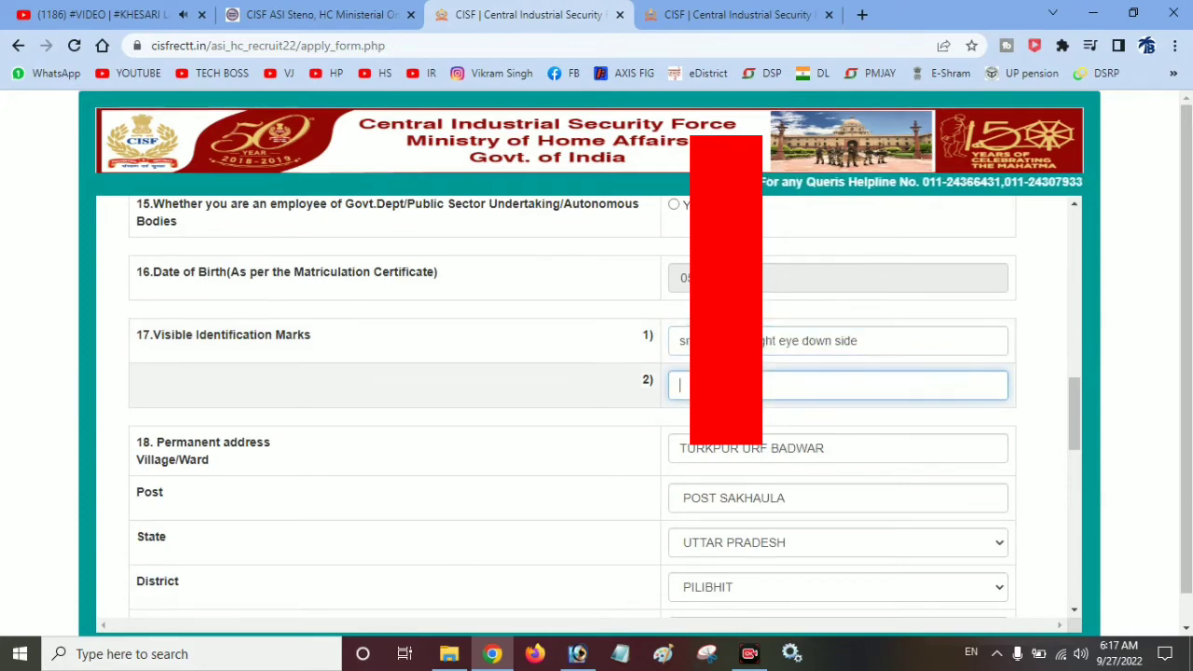
key(ctrl+v)
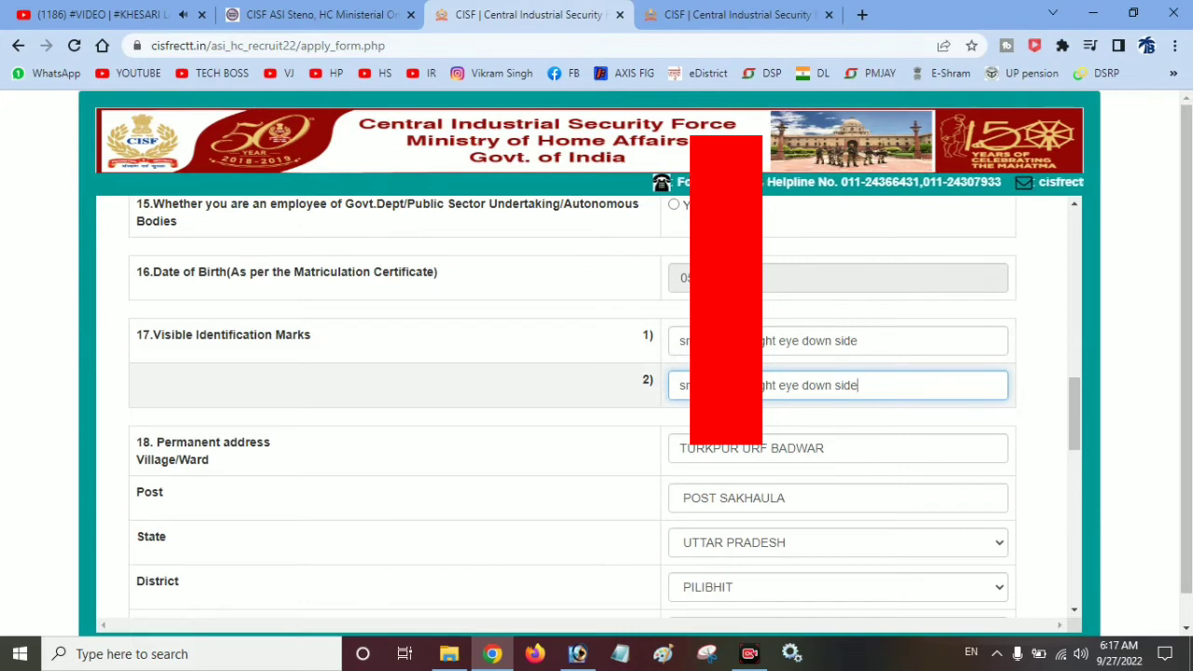
Replace "right" with "left" in the second identification mark and save the application form for preview.
click(776, 385)
key(BackSpace)
key(BackSpace)
key(BackSpace)
key(BackSpace)
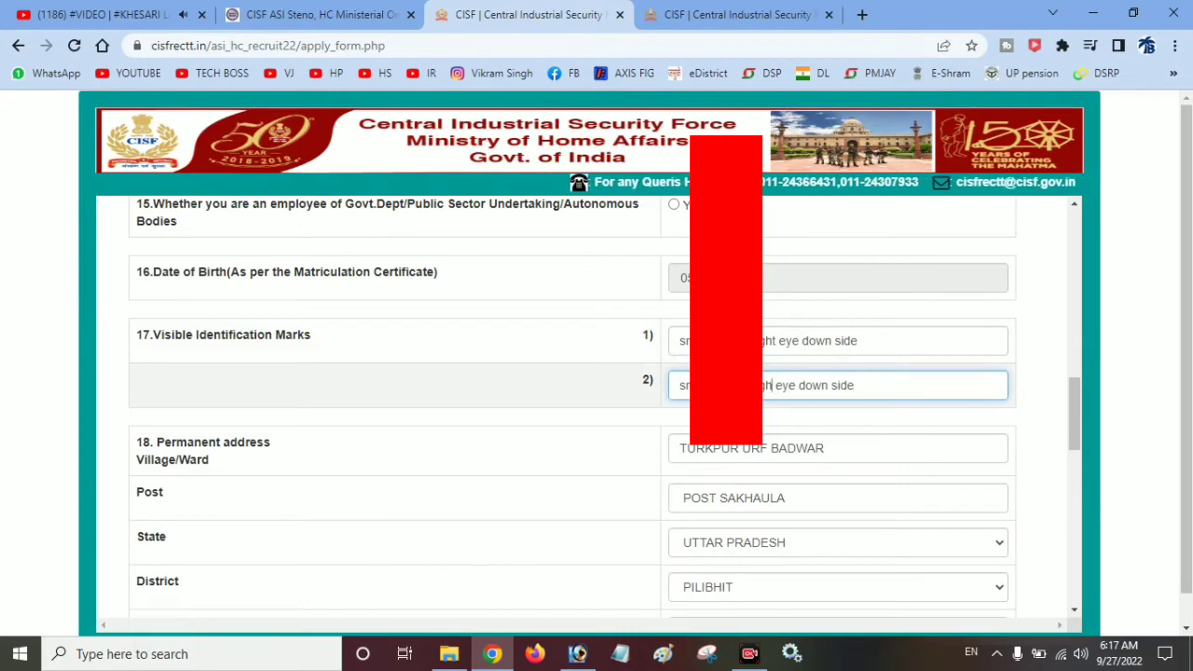
key(BackSpace)
text(LEF)
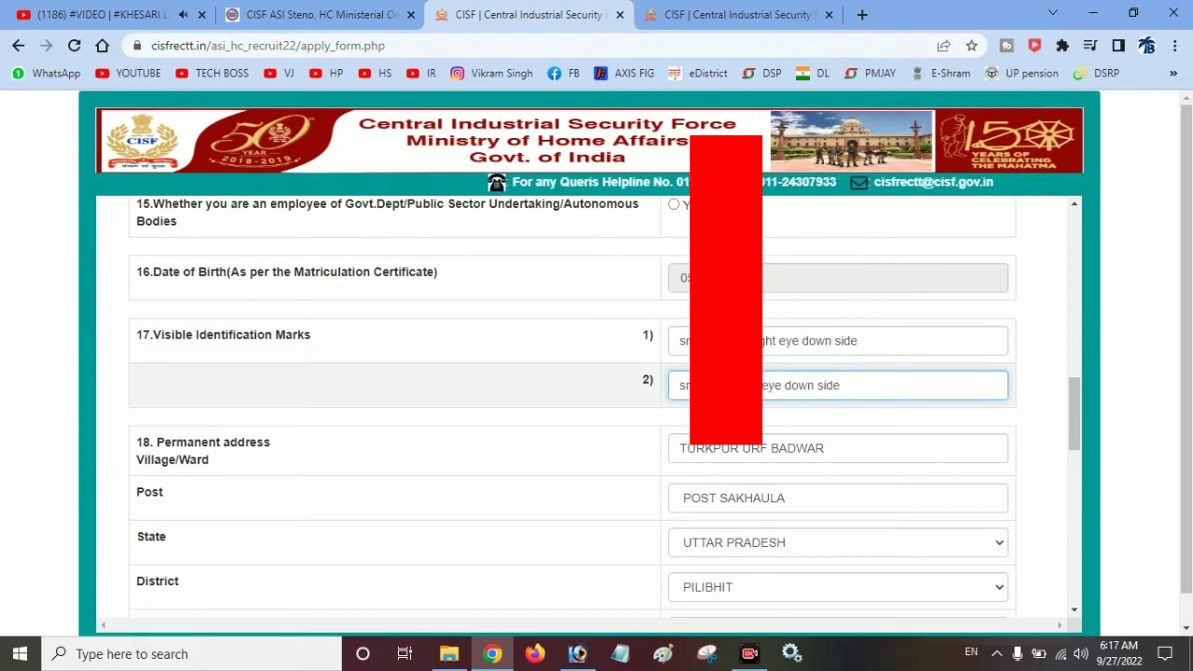
text(T)
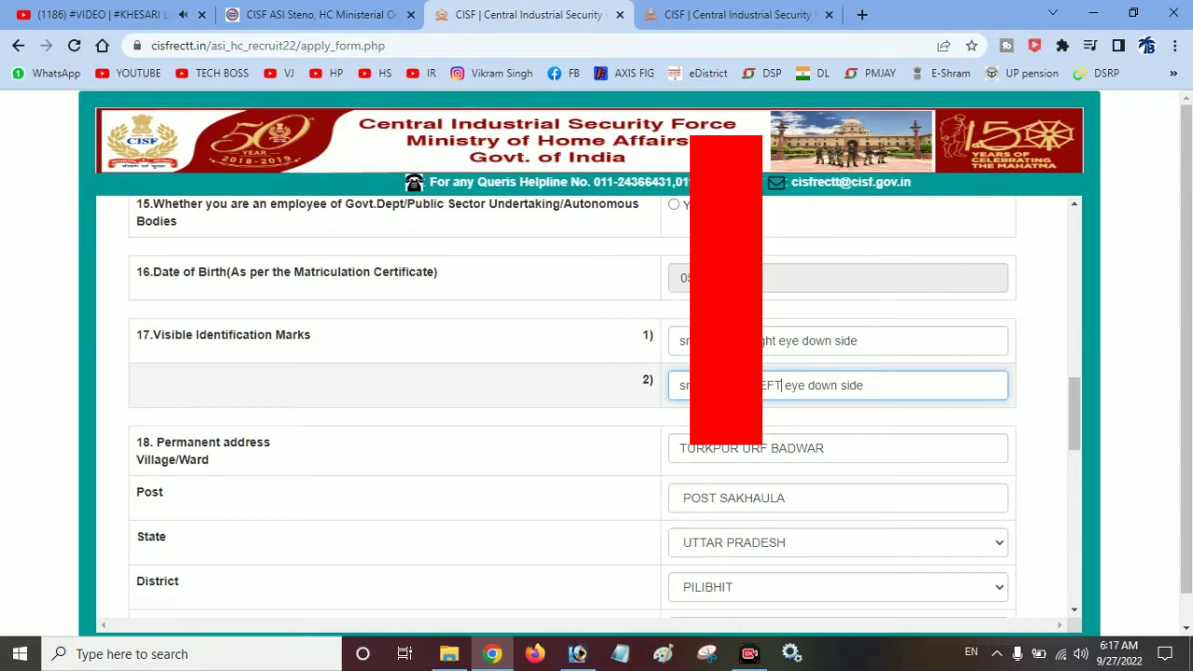
key(BackSpace)
key(BackSpace)
key(BackSpace)
key(BackSpace)
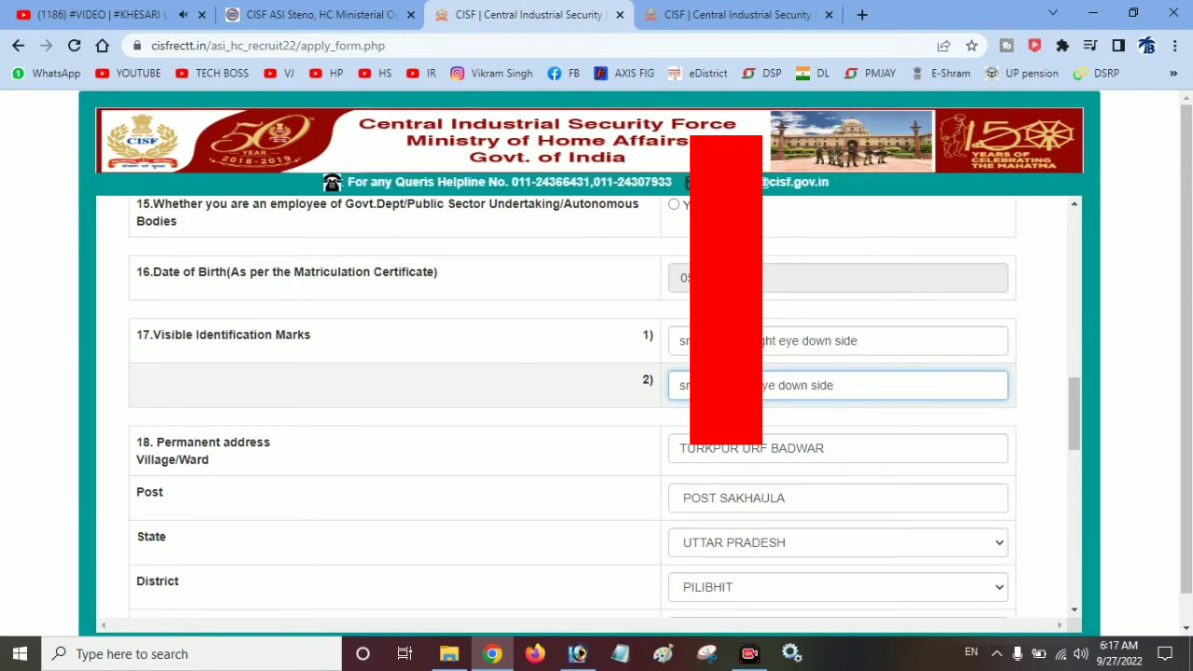
text(left)
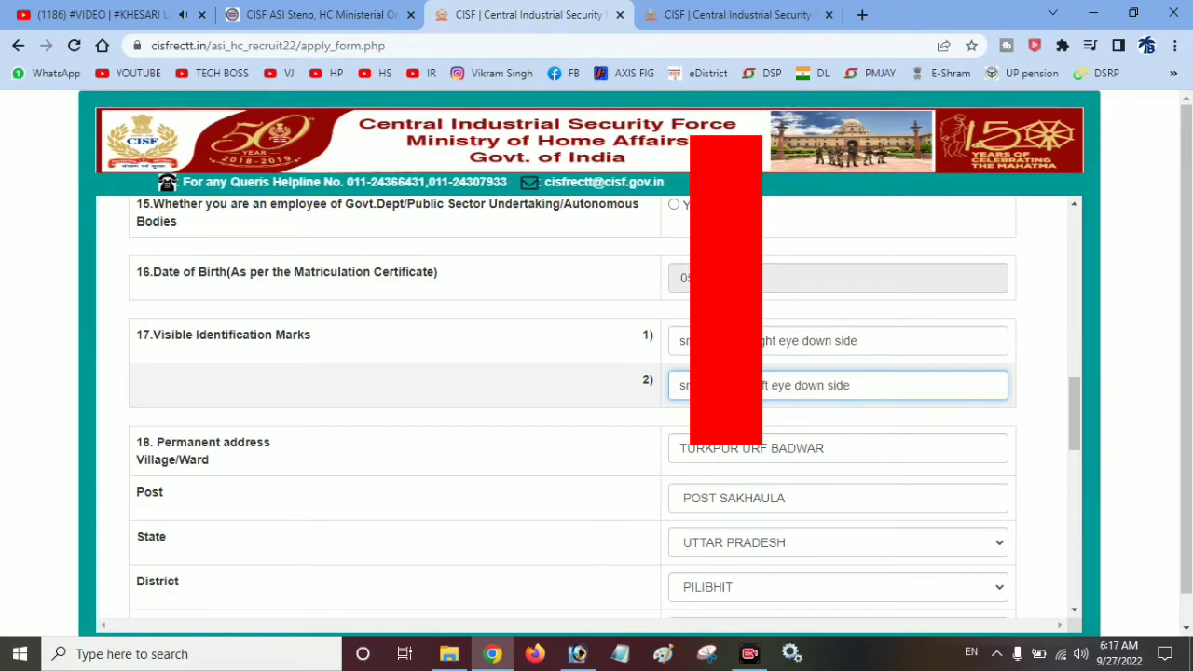
scroll(572, 401, down, 10)
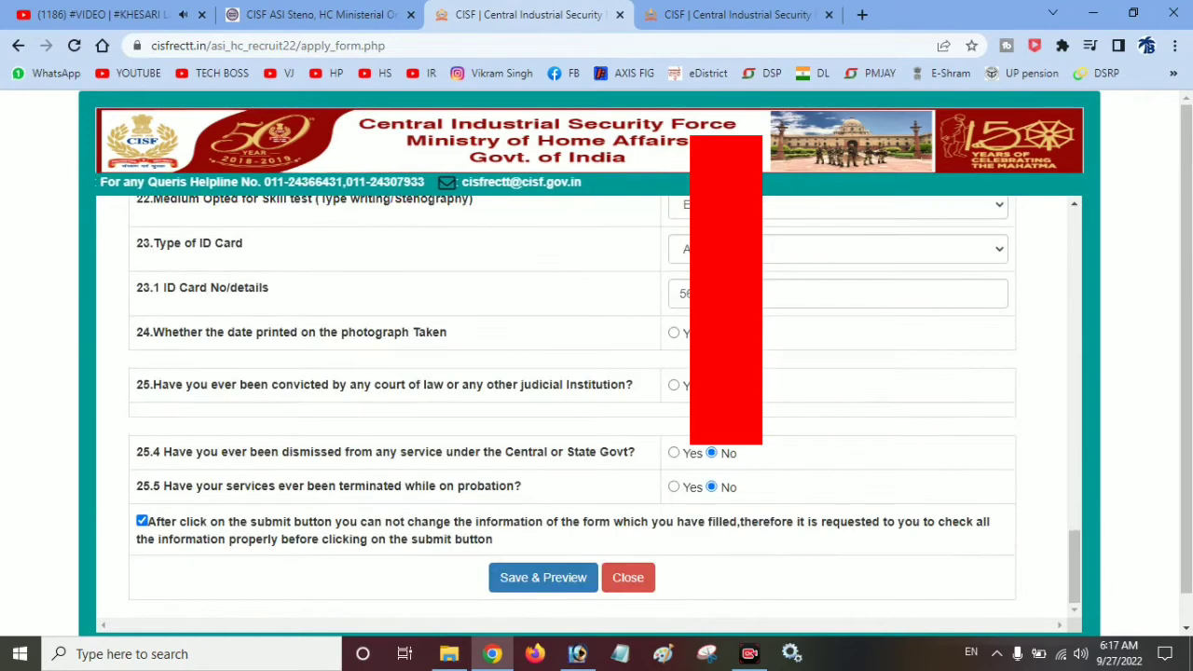
click(543, 577)
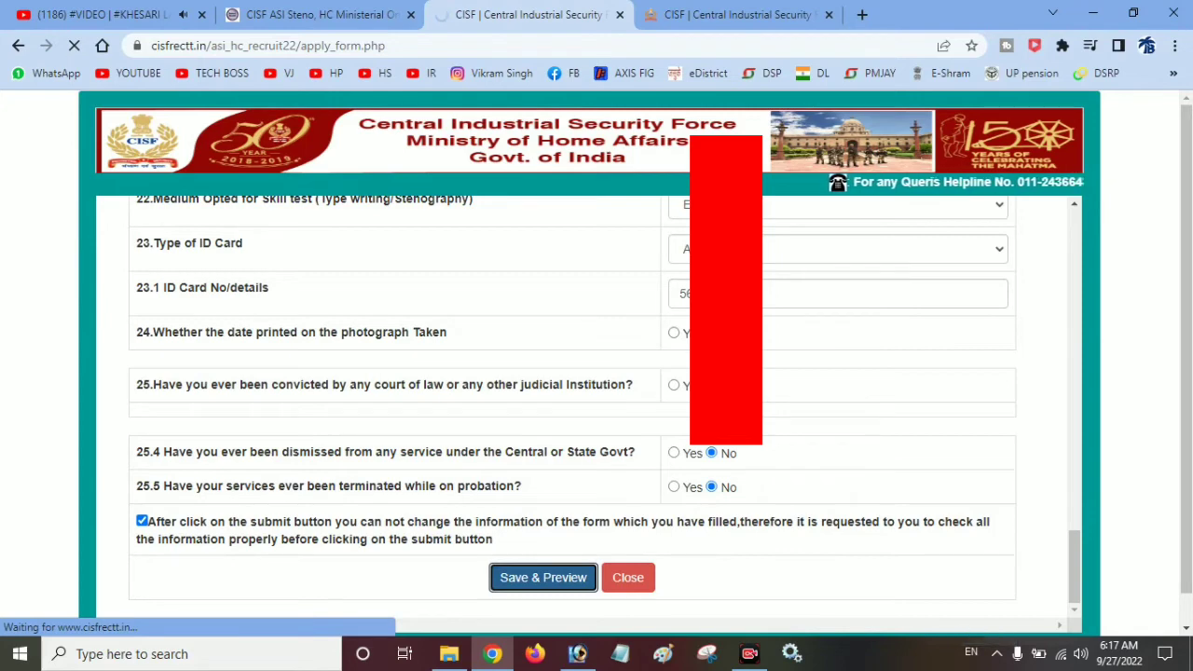
Review all the details in the application preview, from the post applied for down to the final declaration.
scroll(593, 391, down, 2)
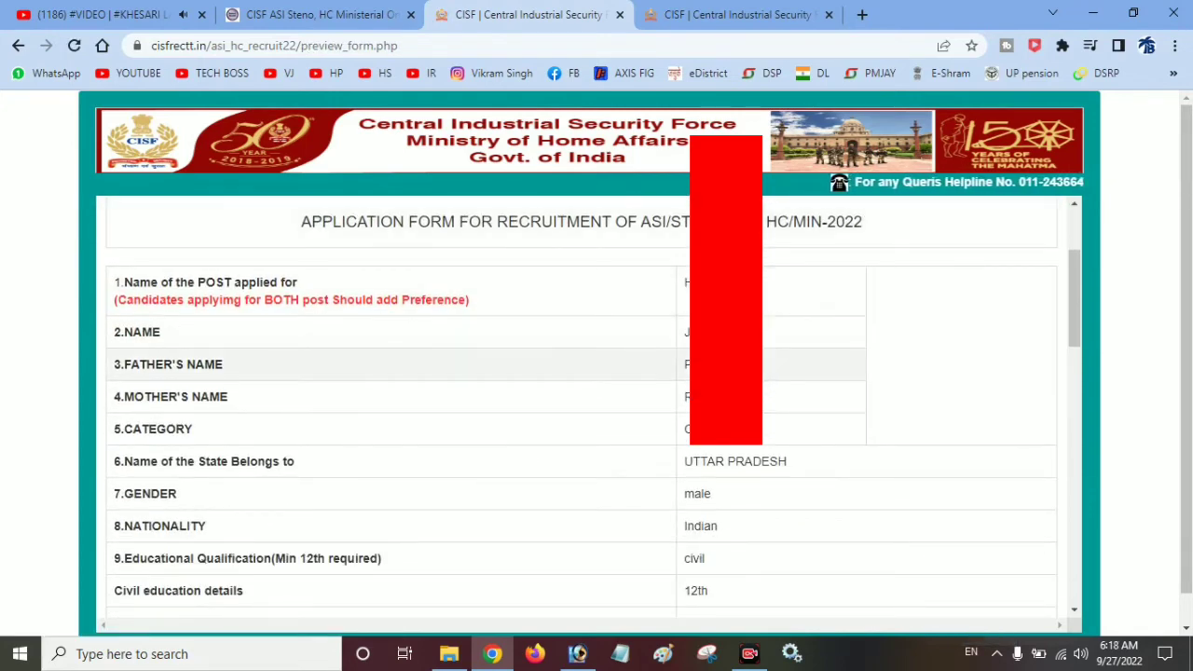
scroll(593, 373, down, 1)
scroll(592, 372, down, 1)
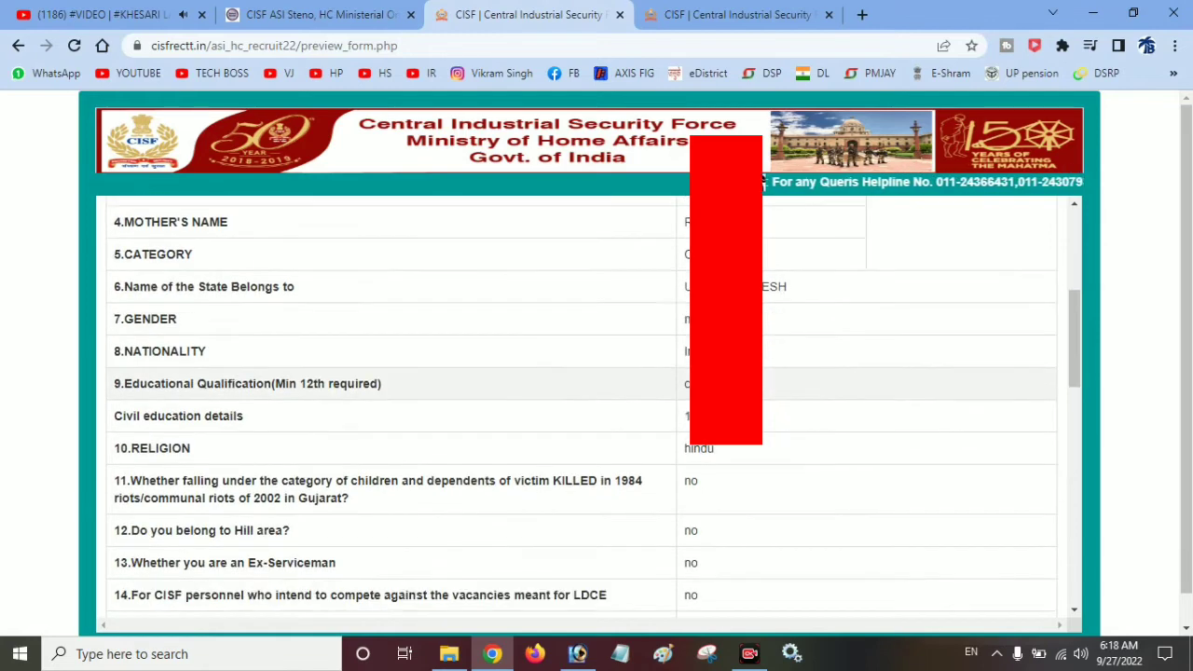
scroll(582, 410, down, 4)
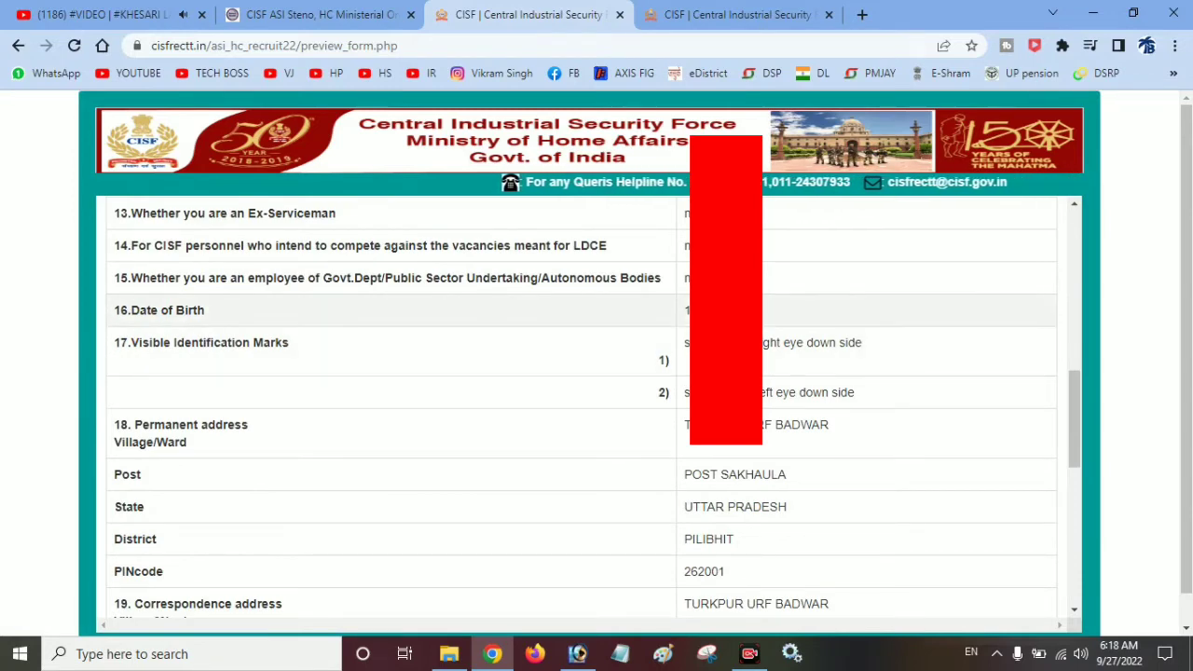
scroll(582, 391, down, 3)
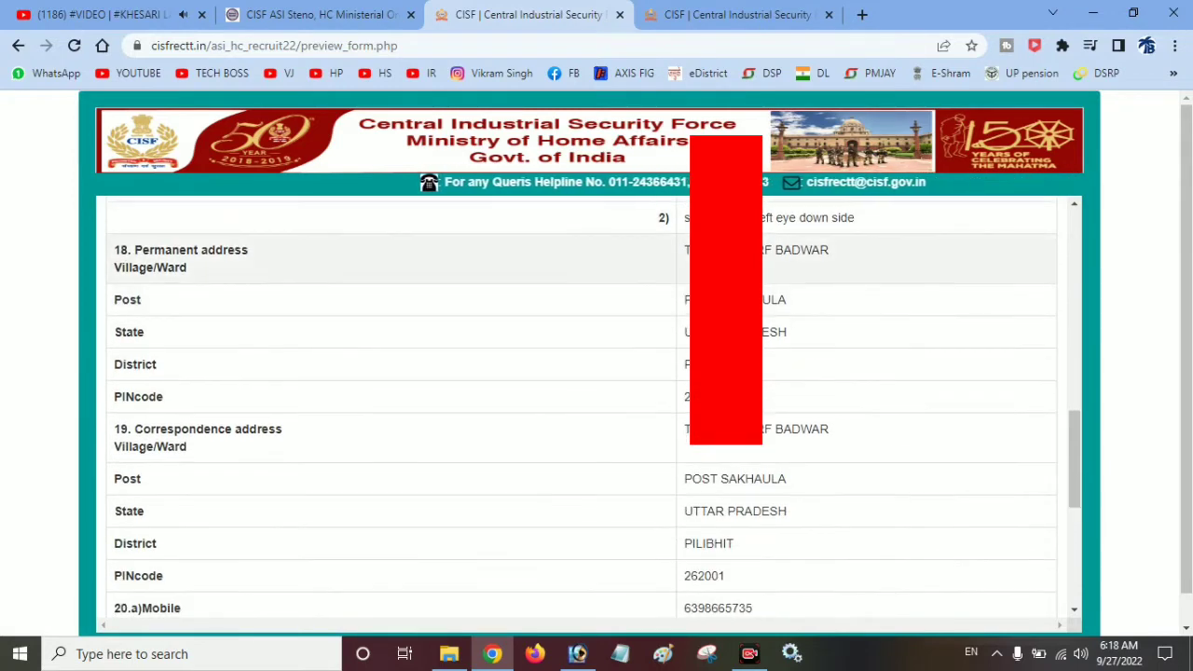
scroll(581, 391, down, 2)
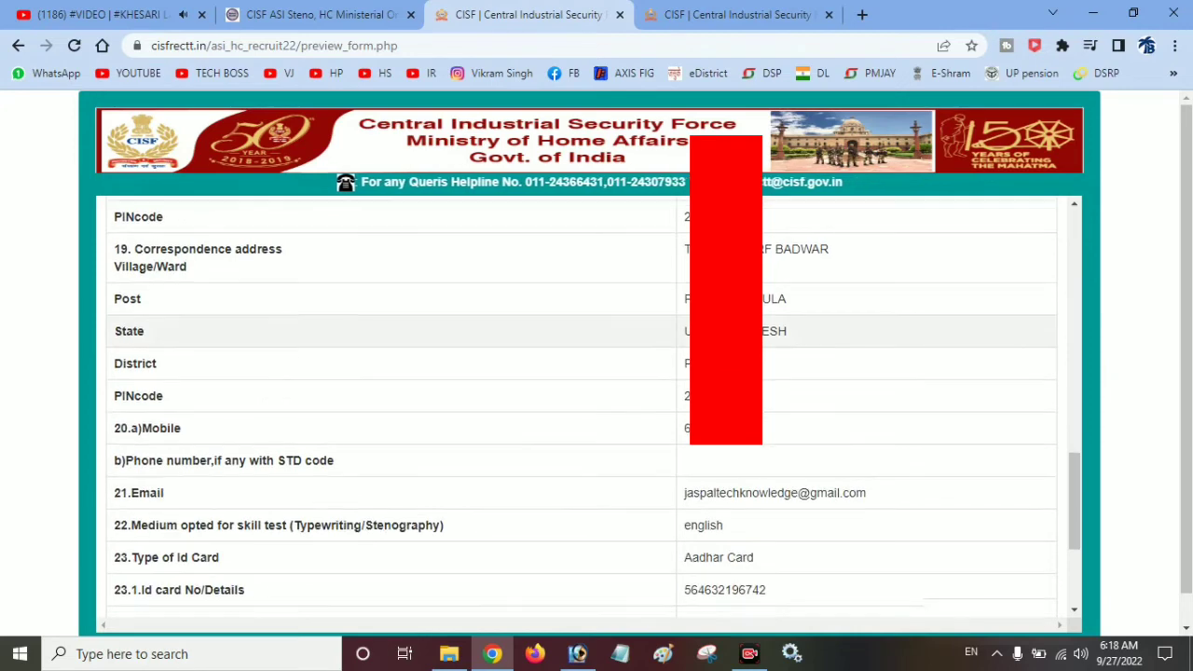
scroll(581, 391, down, 2)
scroll(582, 391, down, 2)
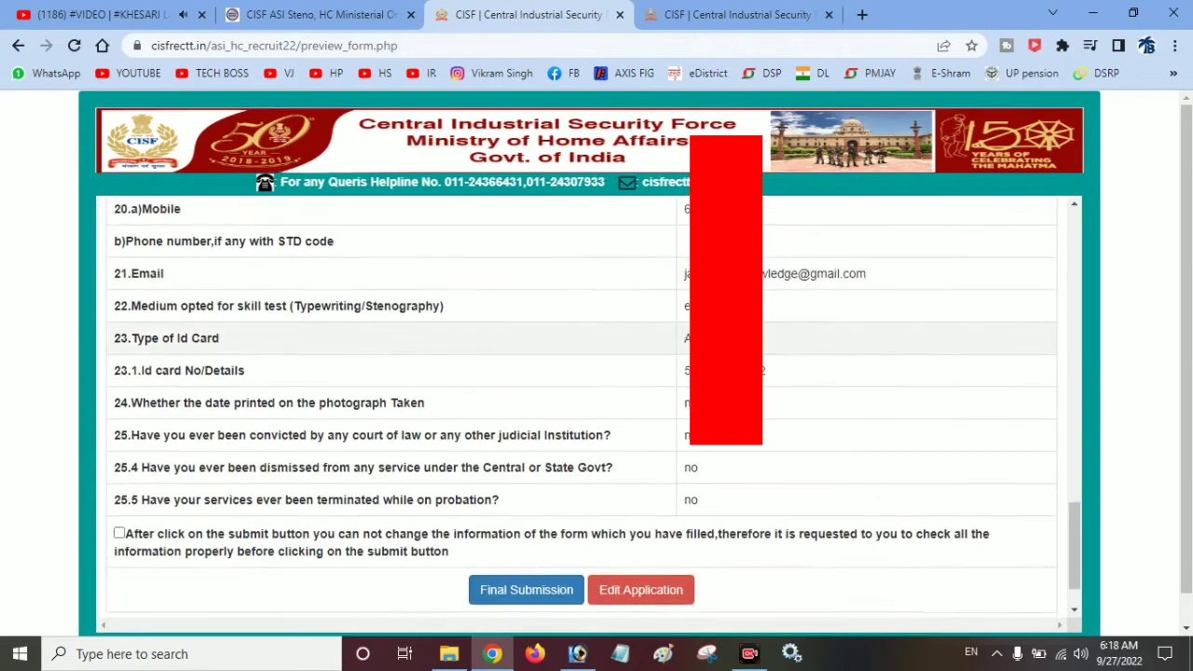
scroll(582, 392, up, 1)
scroll(582, 392, down, 1)
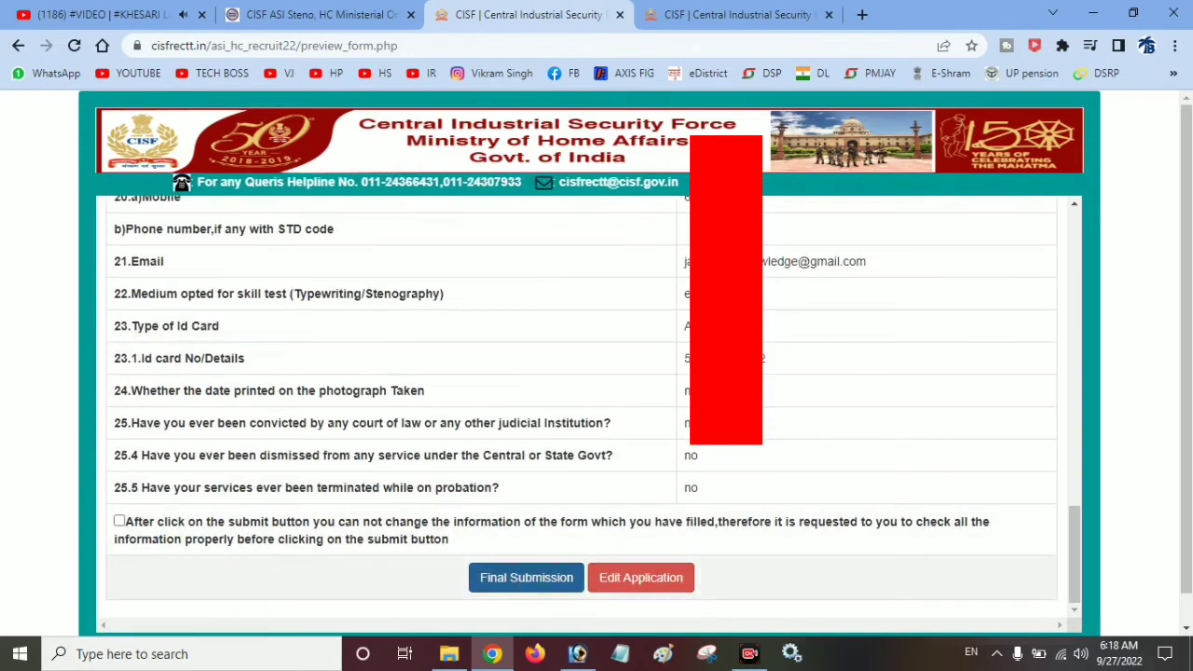
Accept the declaration under the preview and make the final submission of the application, confirming the information.
click(526, 578)
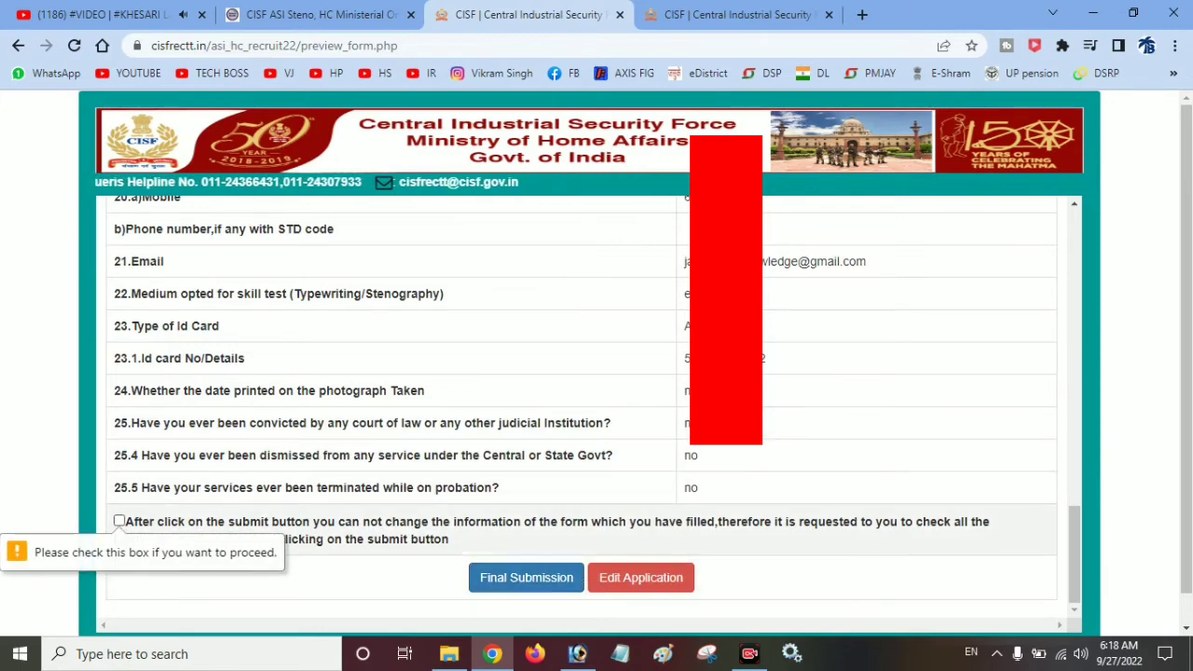
click(119, 521)
click(527, 578)
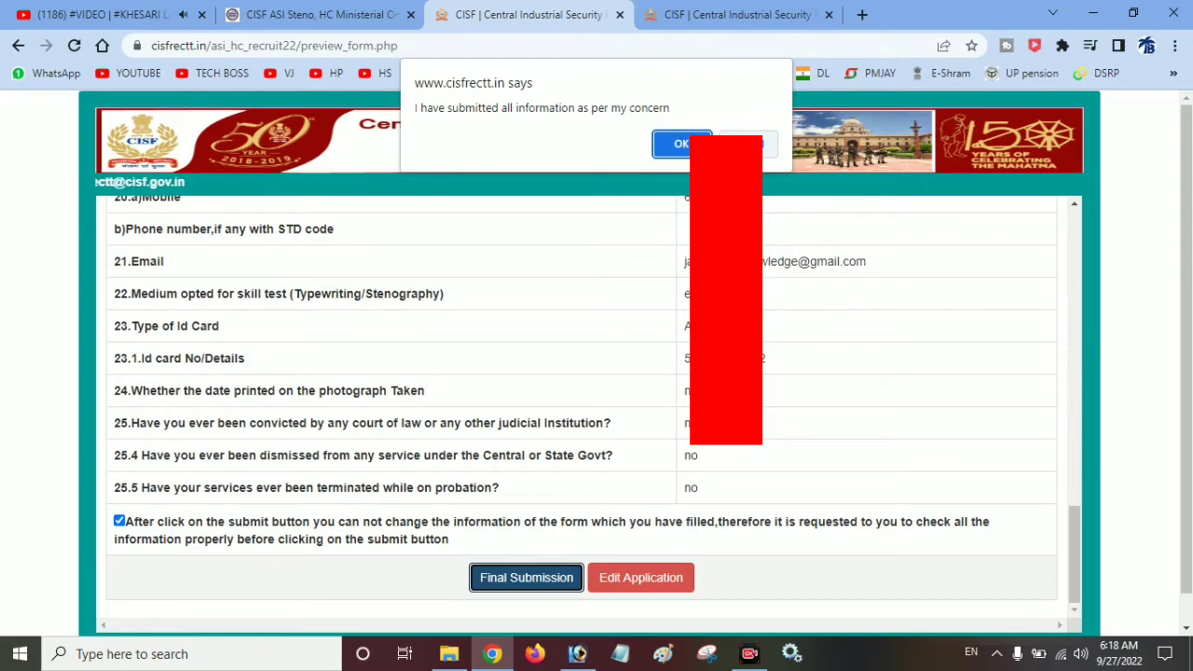
key(Return)
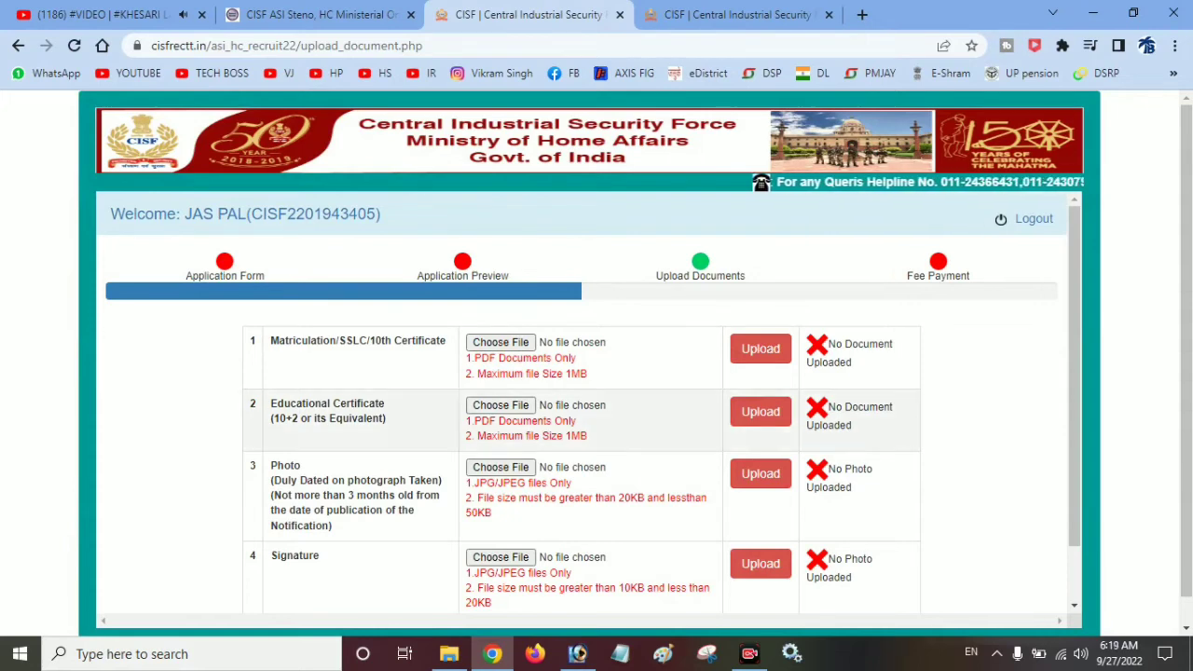
Upload 10.pdf from the Documents folder as the Matriculation/SSLC/10th Certificate.
scroll(578, 494, down, 1)
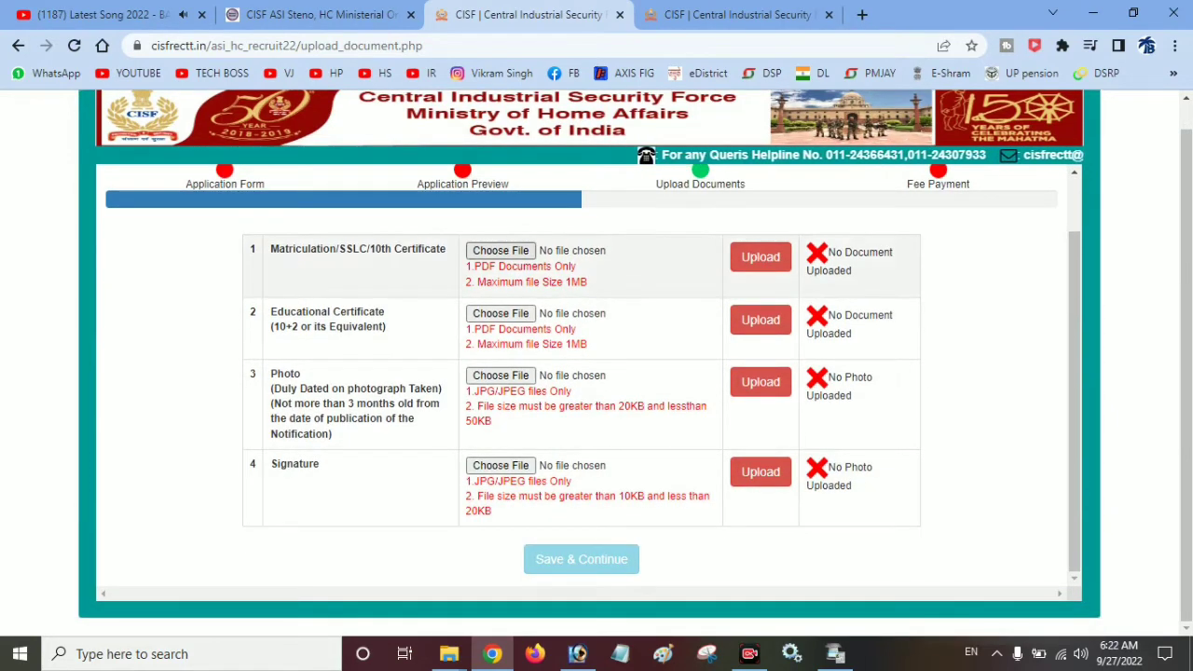
click(501, 251)
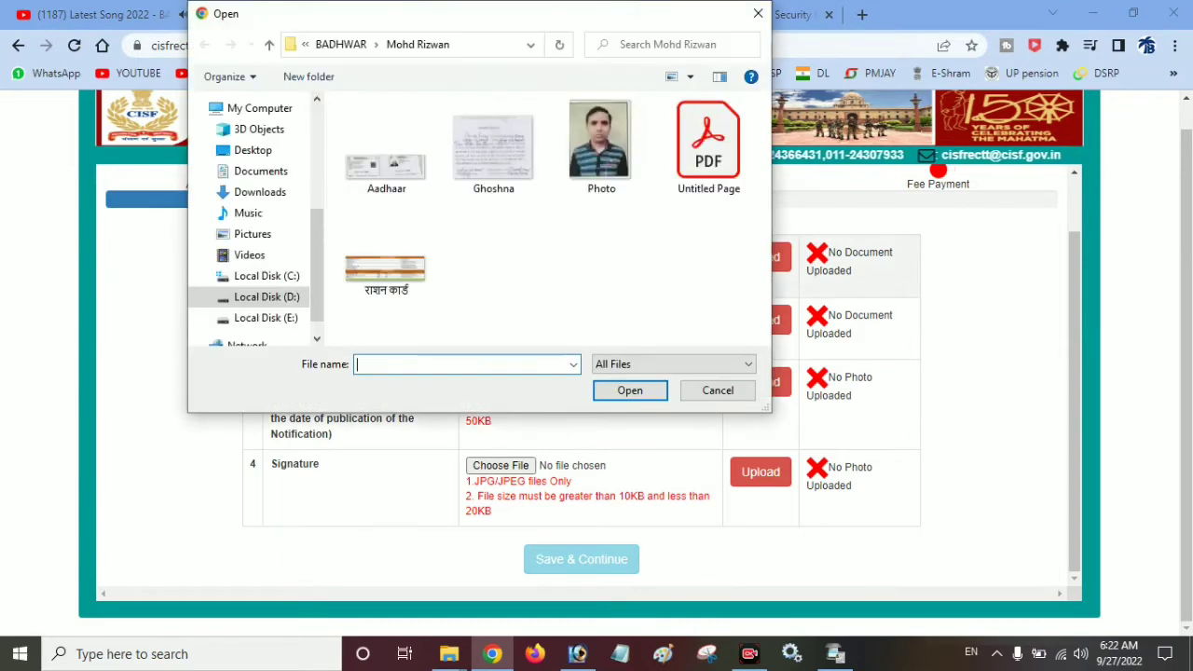
click(261, 172)
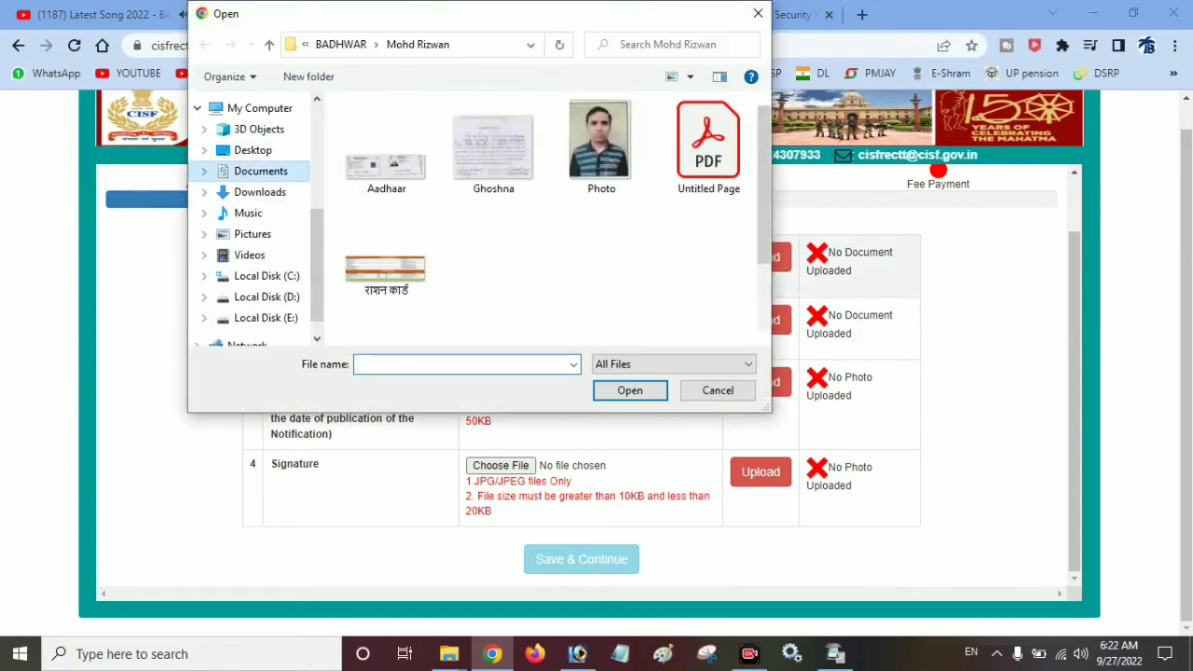
click(490, 147)
click(630, 390)
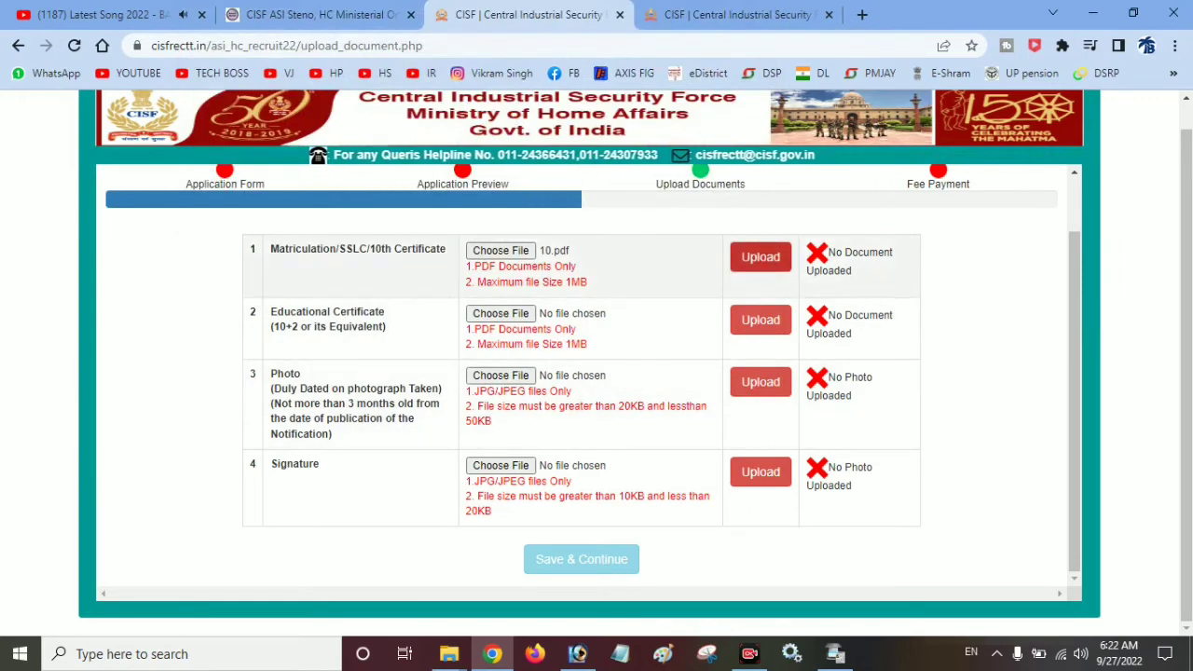
click(760, 256)
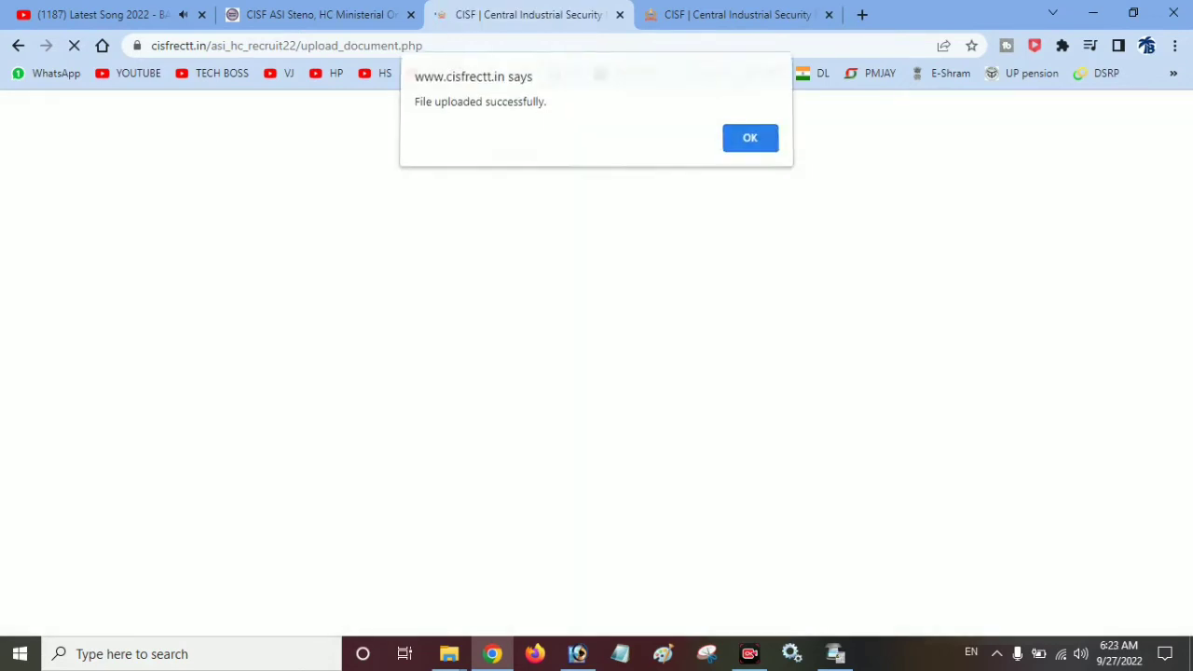
key(Return)
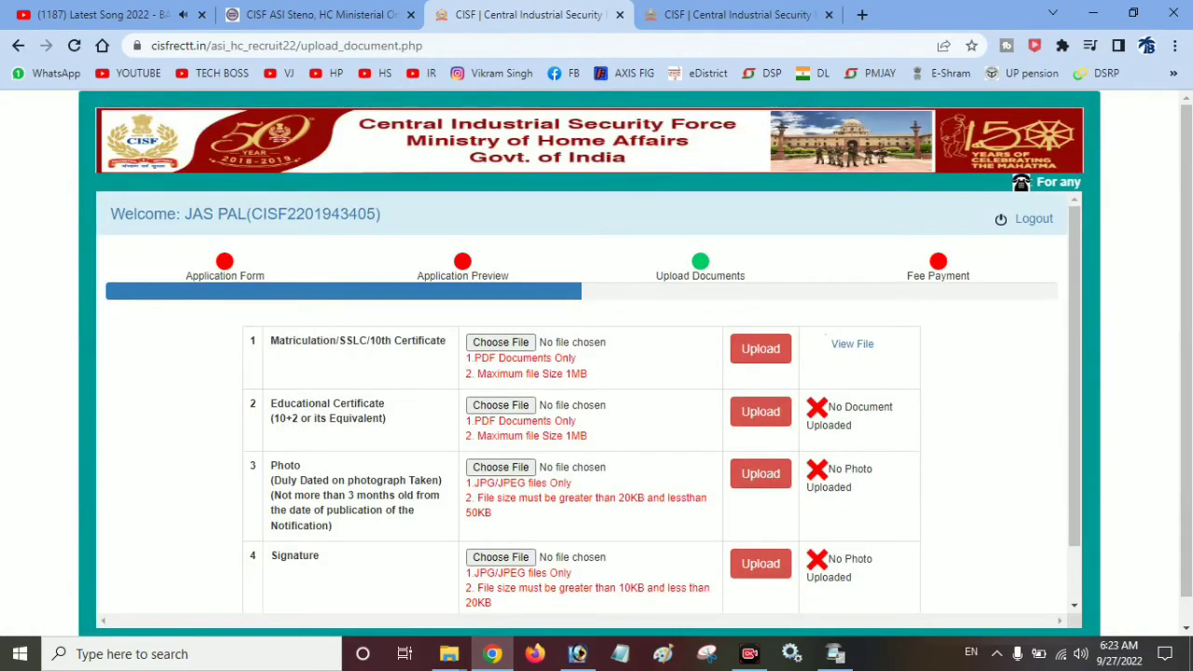
Upload 12.pdf as the Educational Certificate (10+2 or its Equivalent).
click(760, 411)
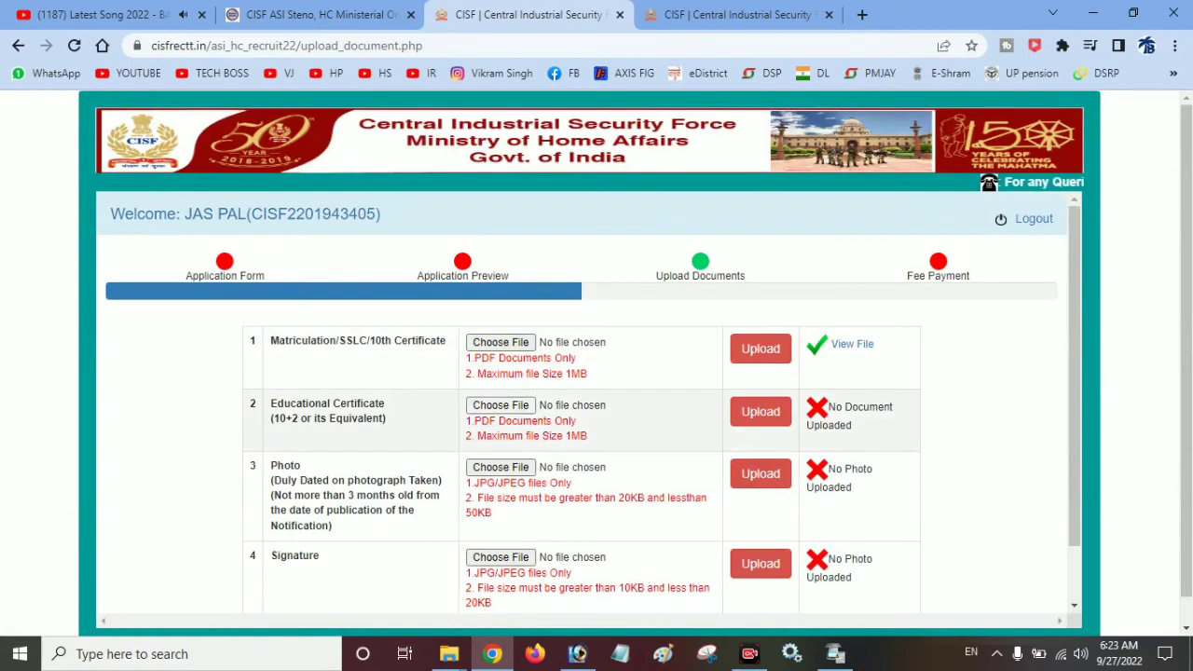
click(501, 405)
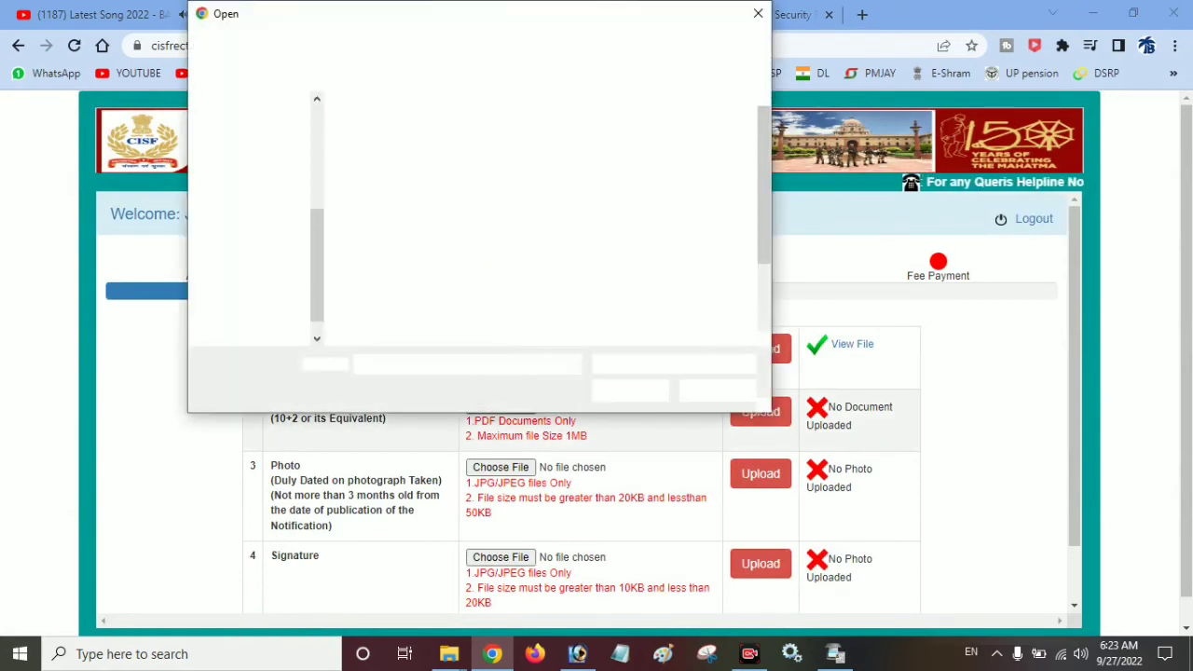
double_click(594, 145)
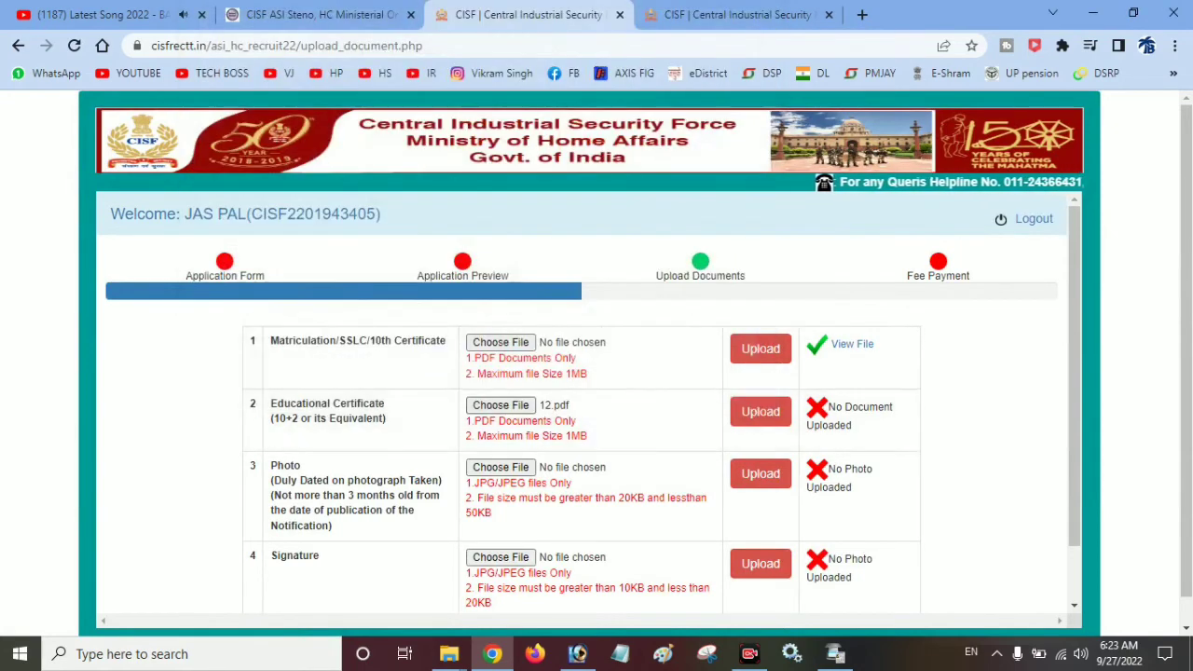
click(760, 411)
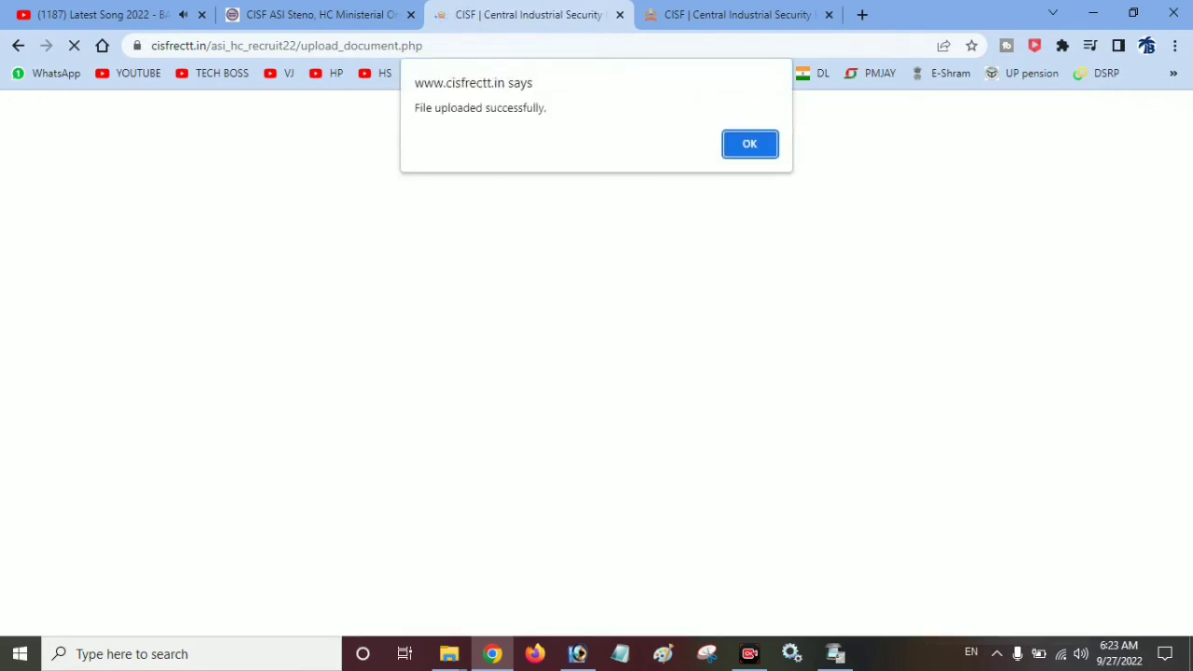
key(Return)
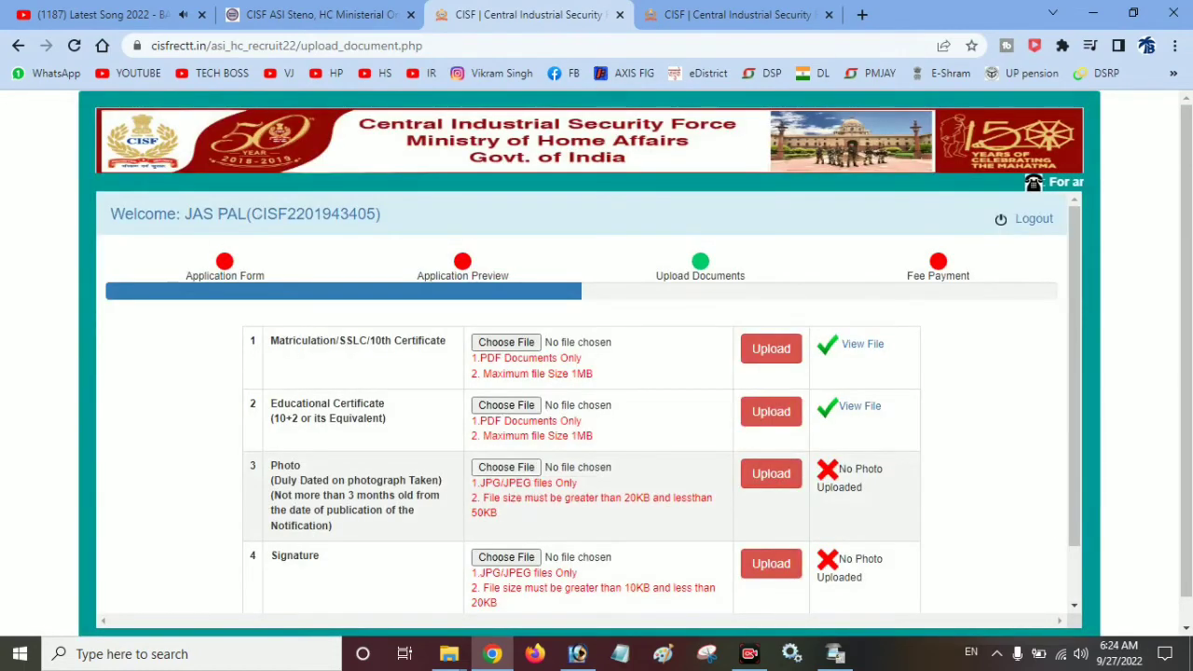
Upload IMG_20220603_0001.jpg from the Documents folder as the candidate's Photo.
click(506, 467)
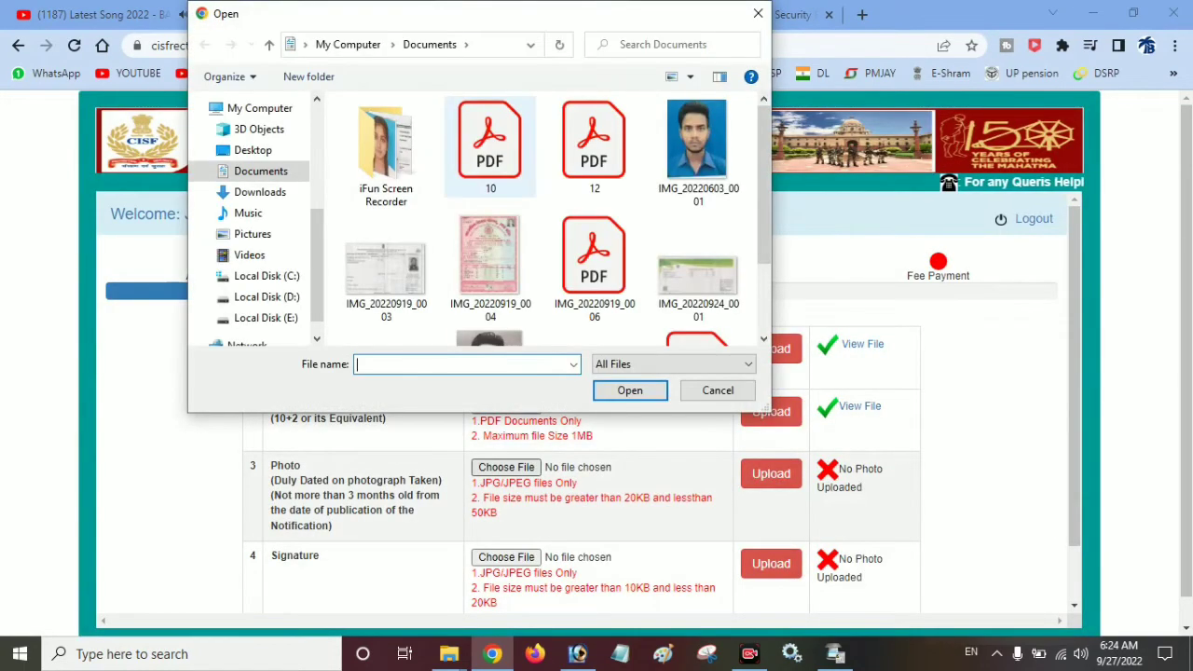
double_click(698, 149)
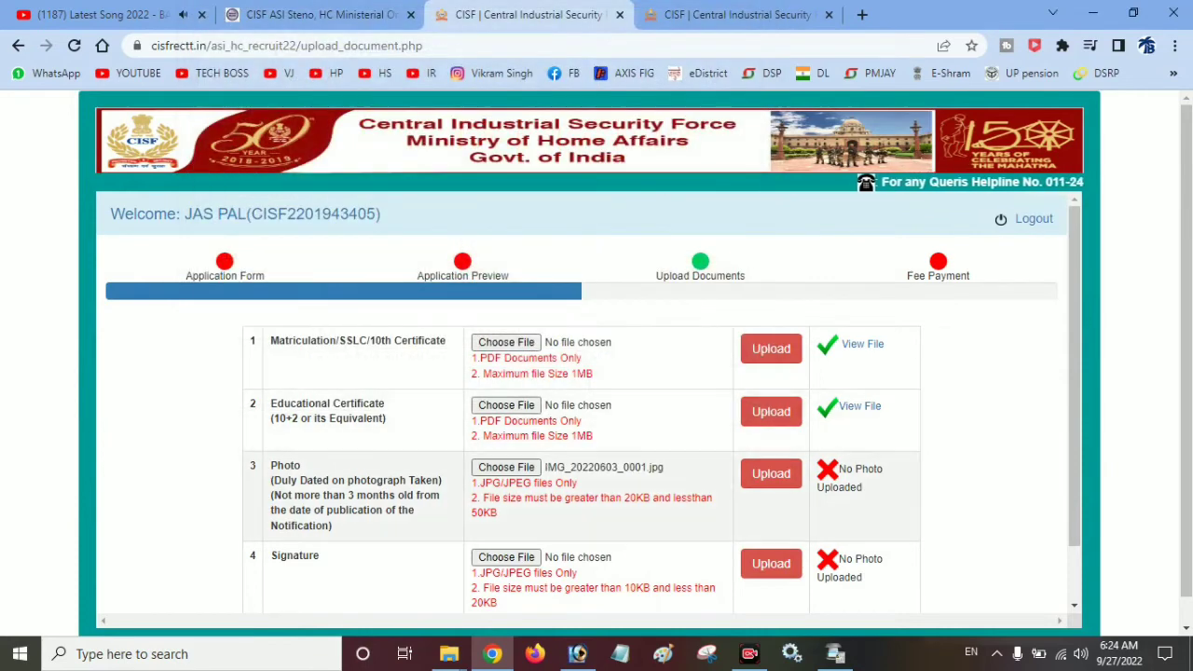
click(771, 474)
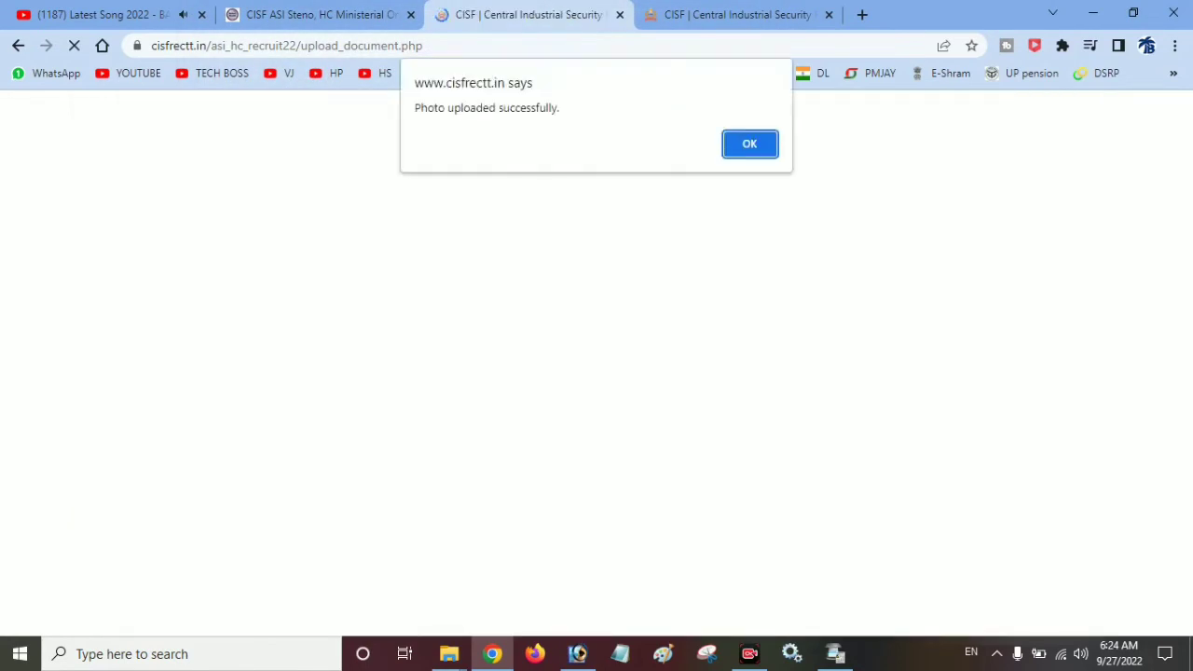
key(Return)
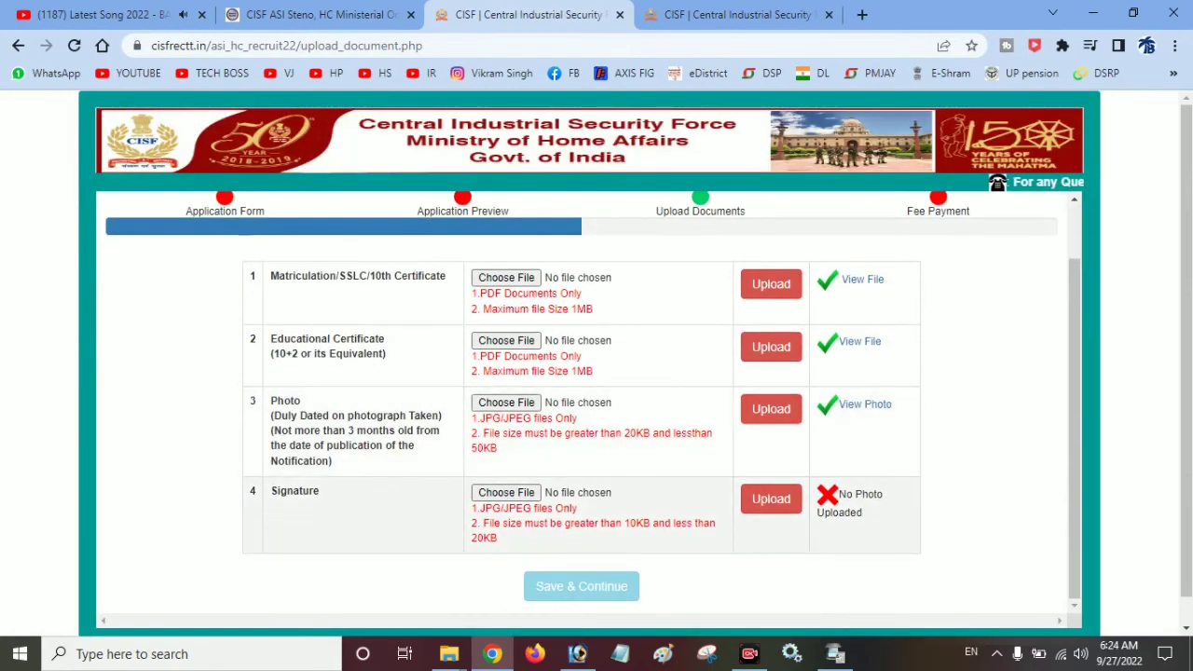
Upload the signature image IMG_20220927_0002 from the Documents folder as the candidate's Signature.
click(506, 493)
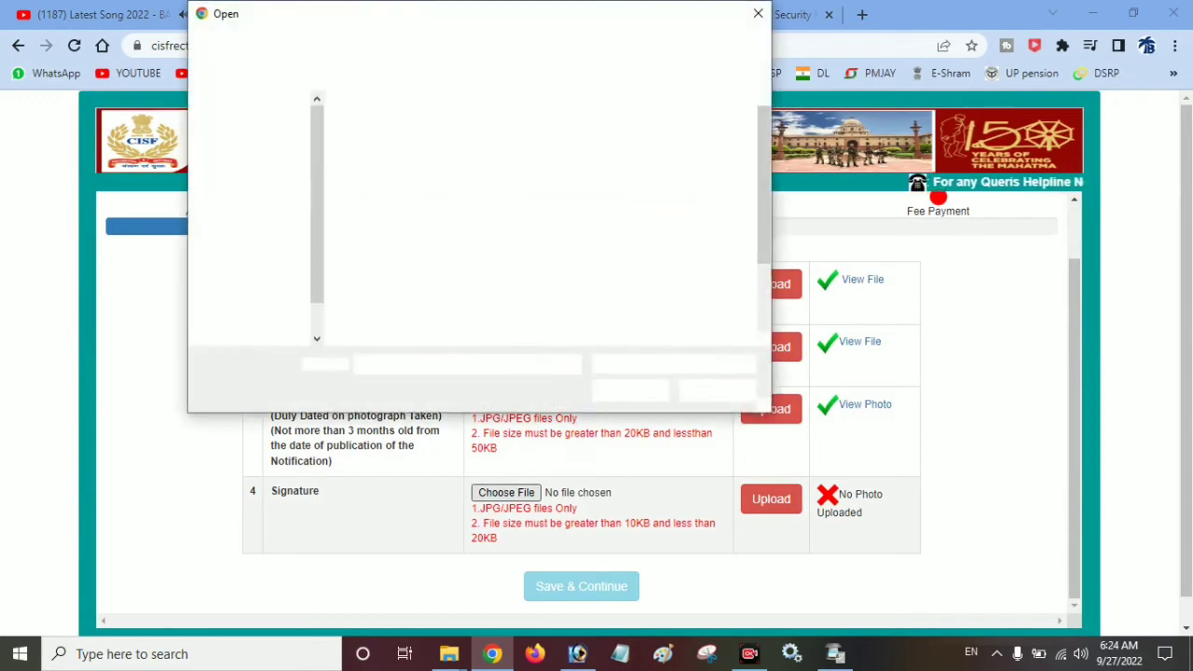
scroll(701, 256, down, 2)
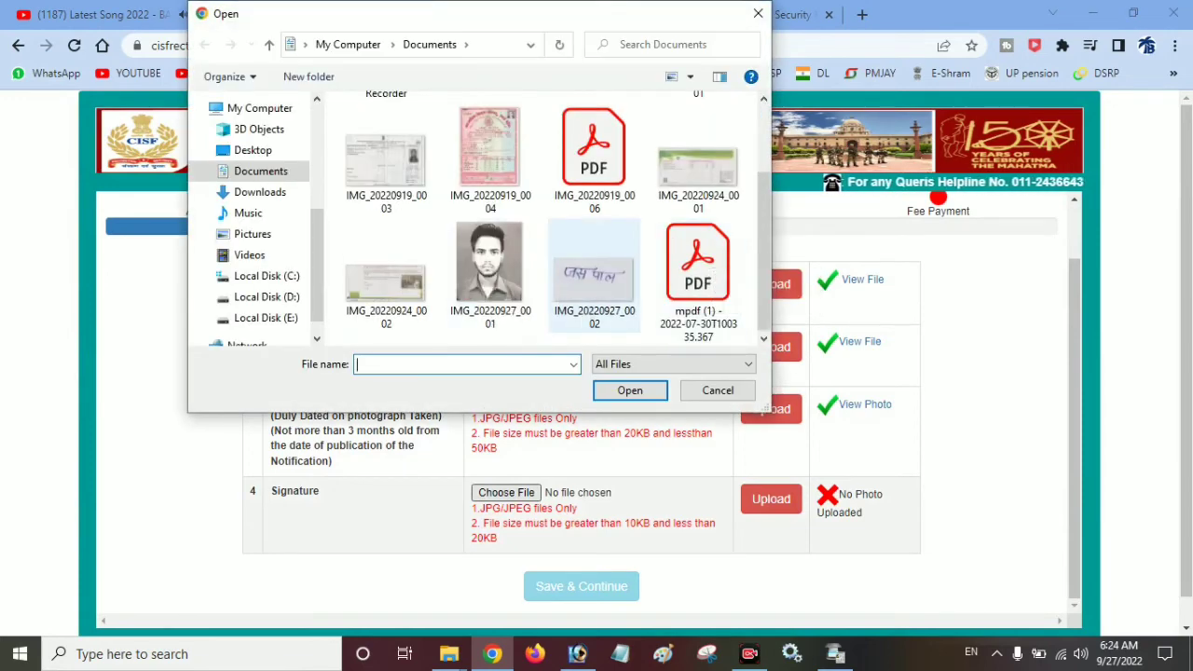
double_click(594, 275)
click(771, 499)
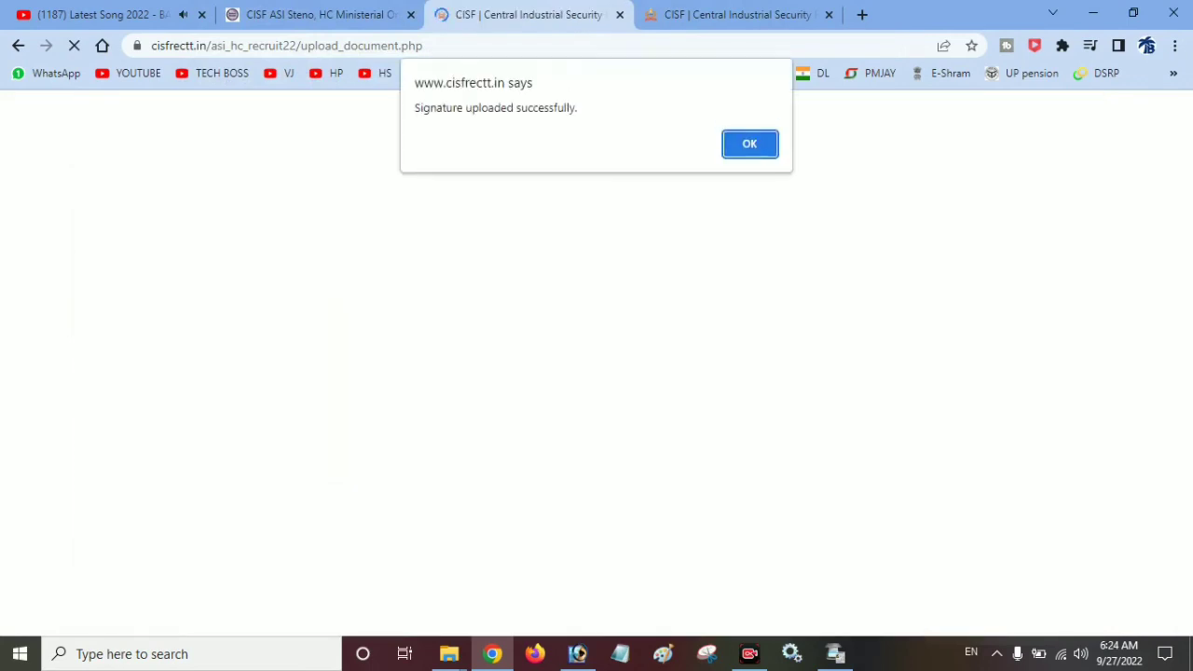
key(Return)
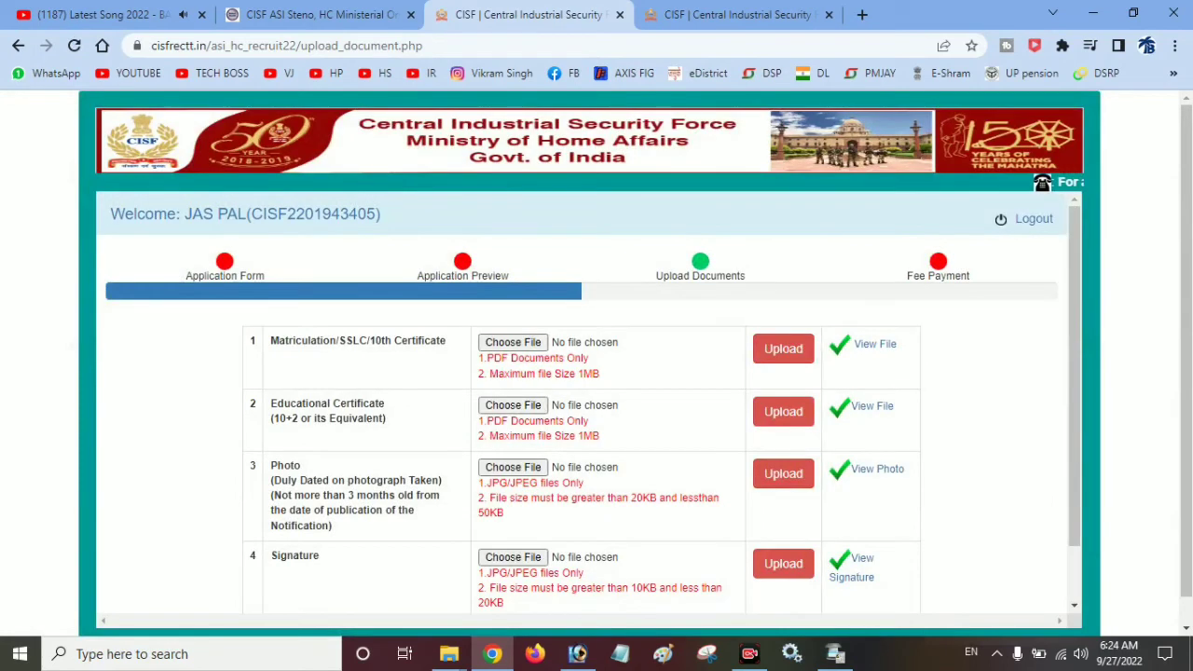
Save the uploaded documents and continue to the application fee payment.
scroll(589, 400, down, 2)
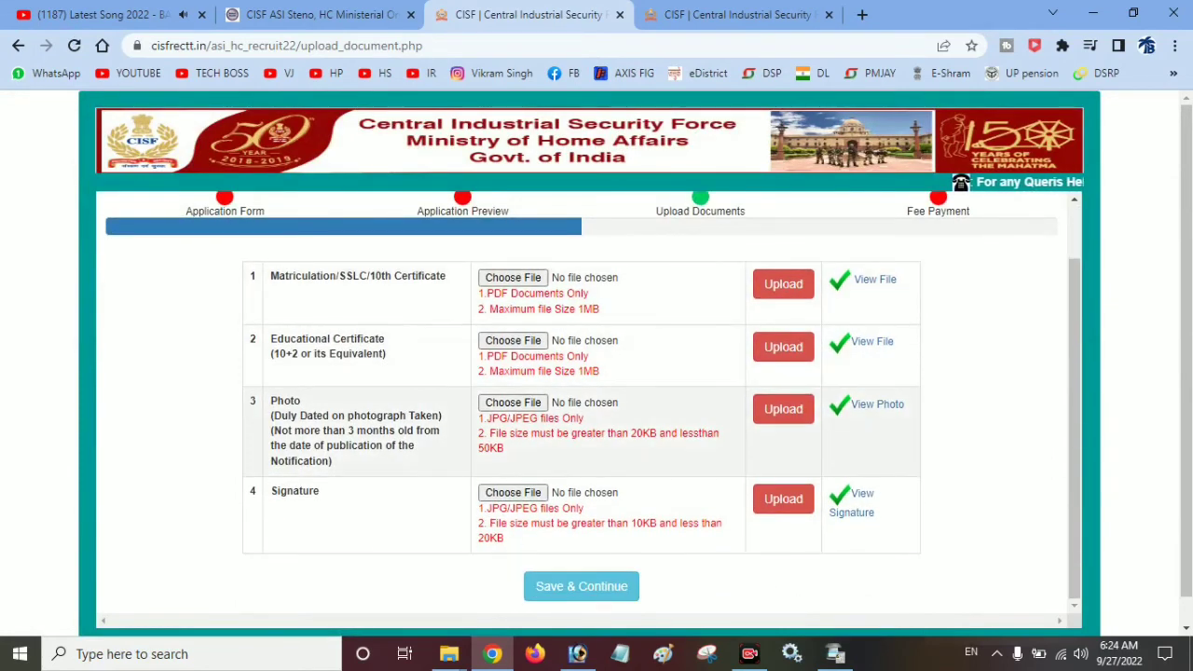
click(582, 587)
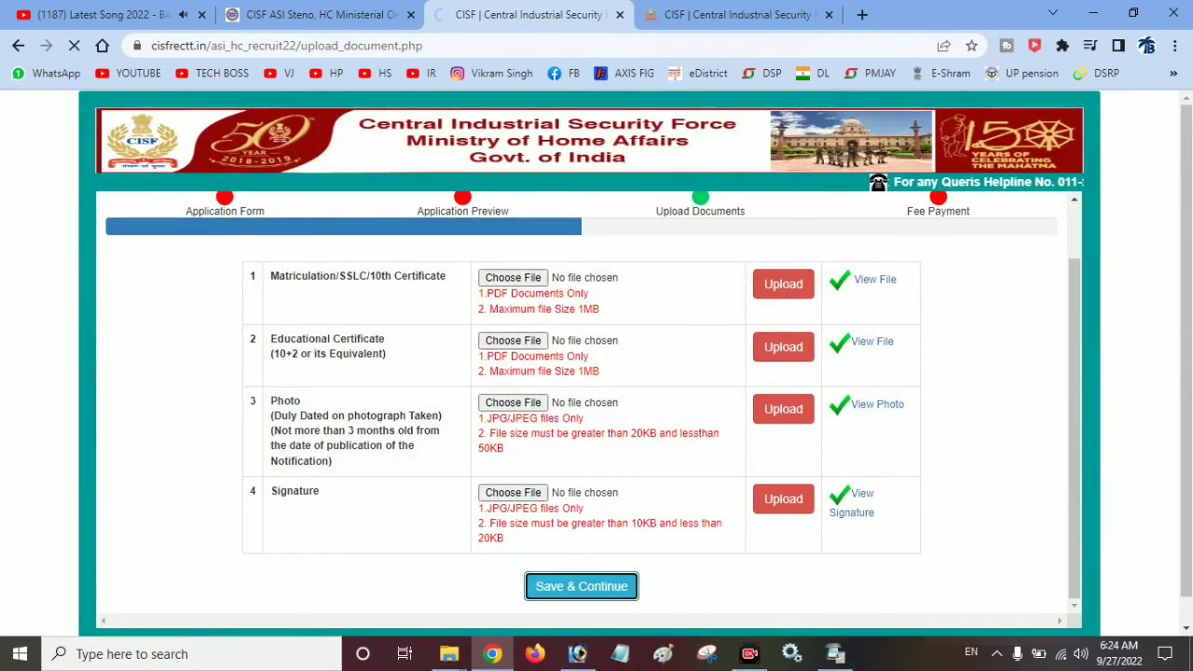
key(Return)
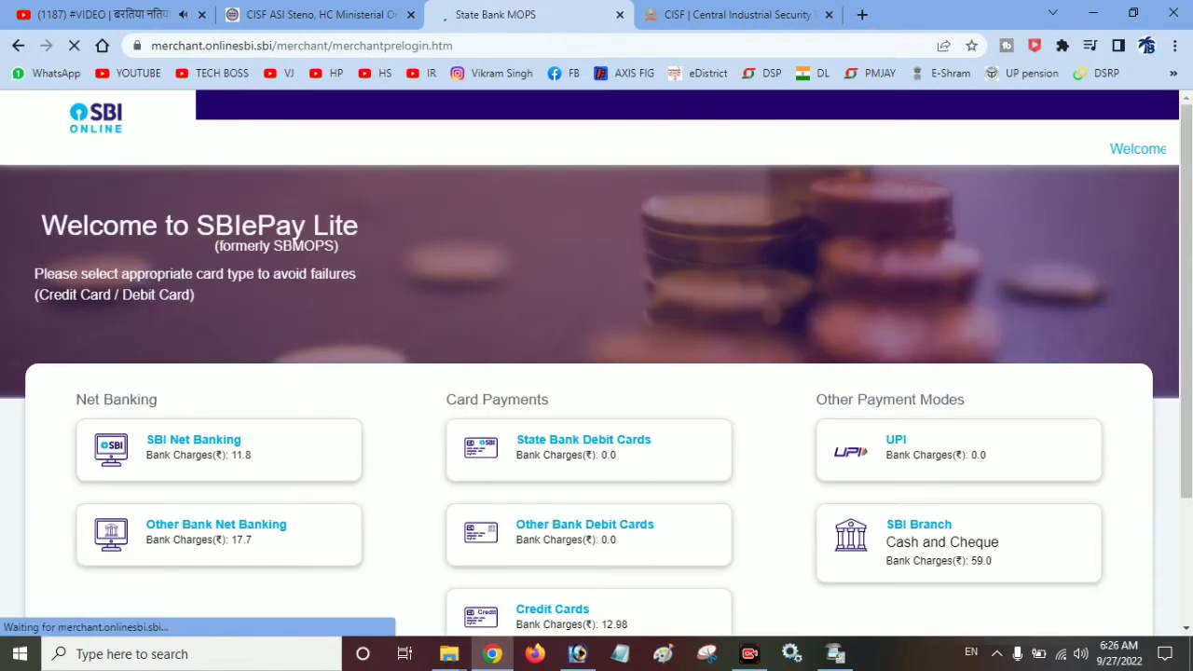
Proceed through SBIePay Lite and confirm the payment details for the CISF fee of Rs 100.
scroll(596, 373, down, 3)
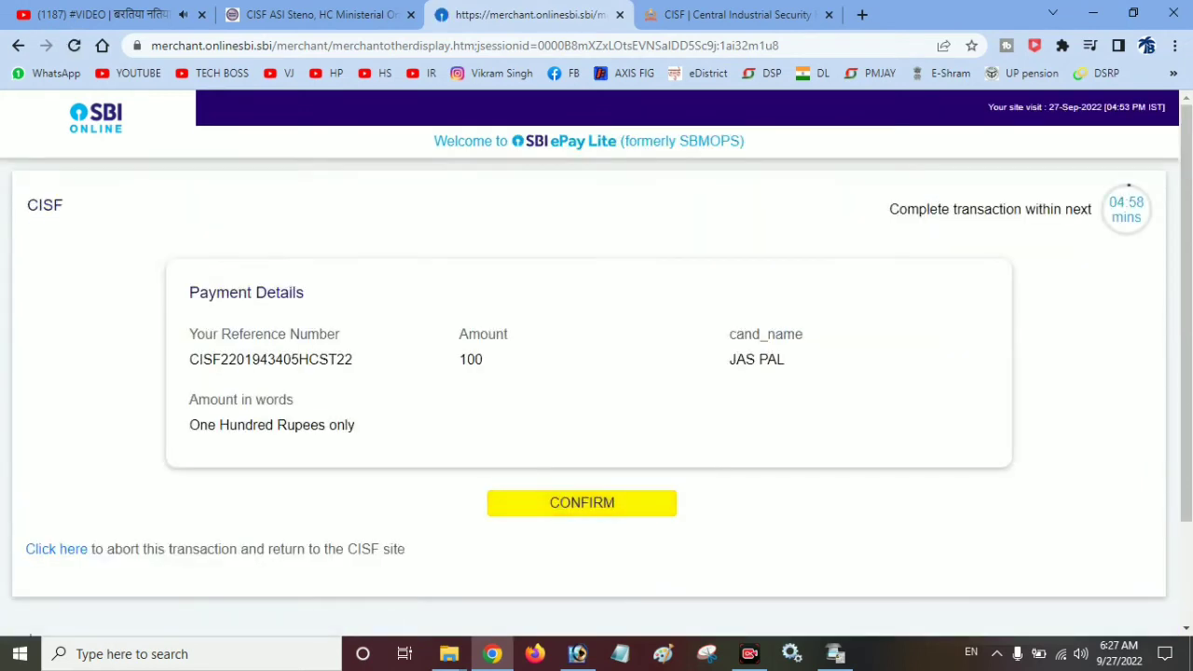
click(582, 502)
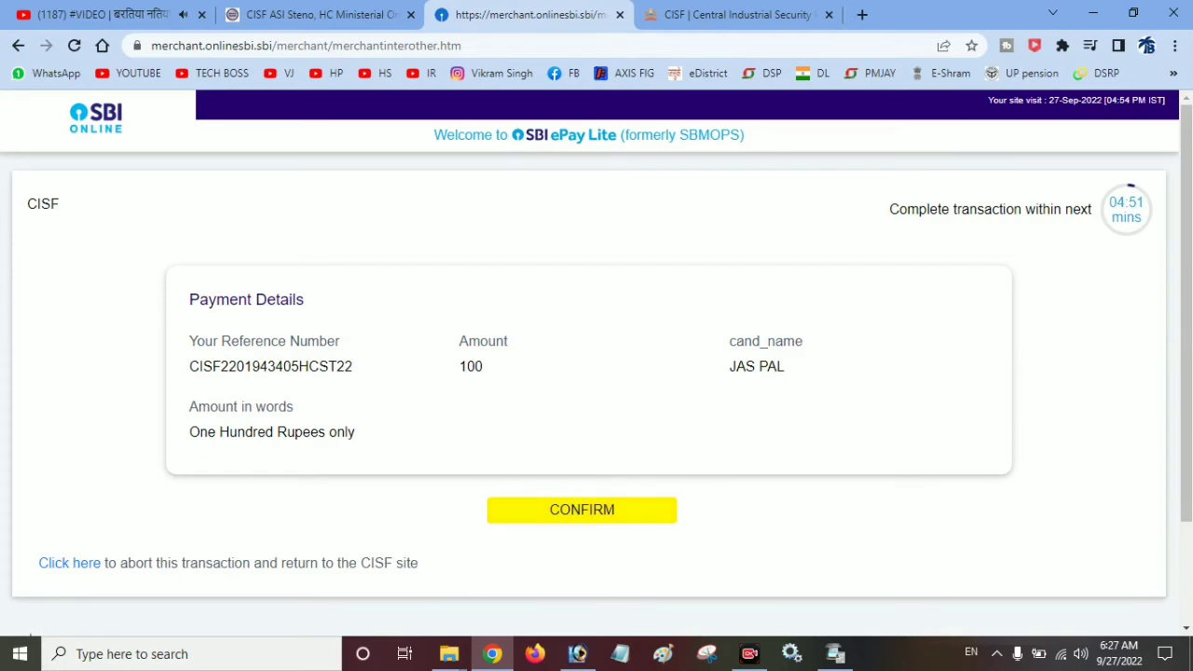
click(582, 509)
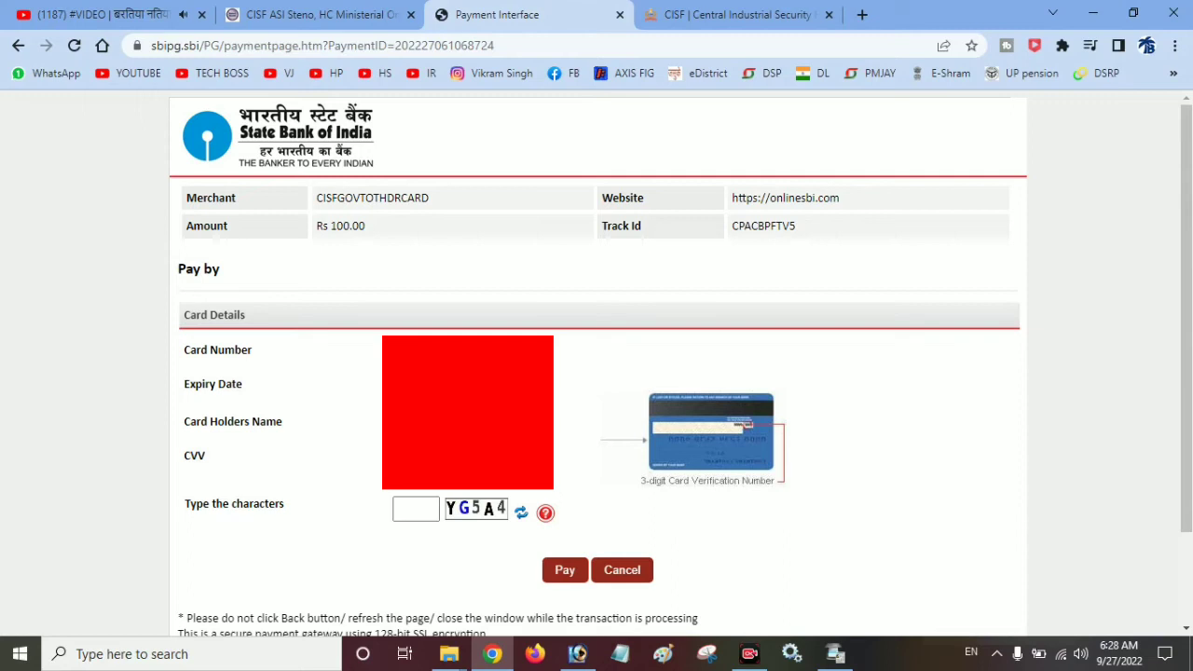
Select the payment card's expiry month and year in the card details.
click(413, 384)
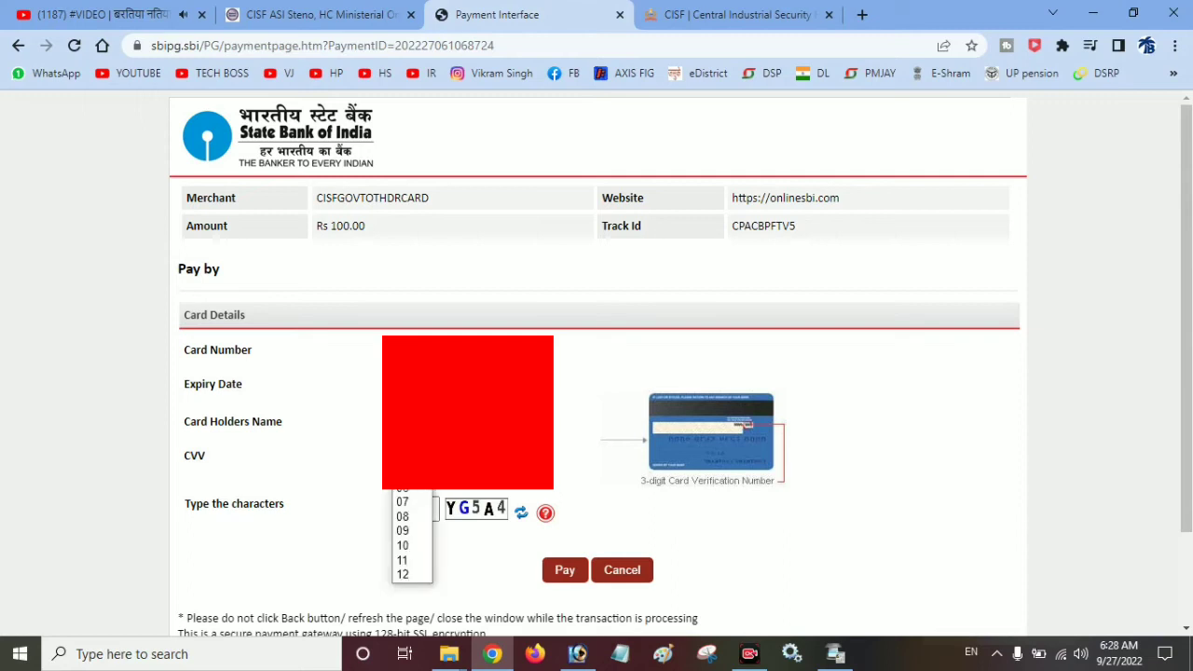
click(402, 546)
click(465, 384)
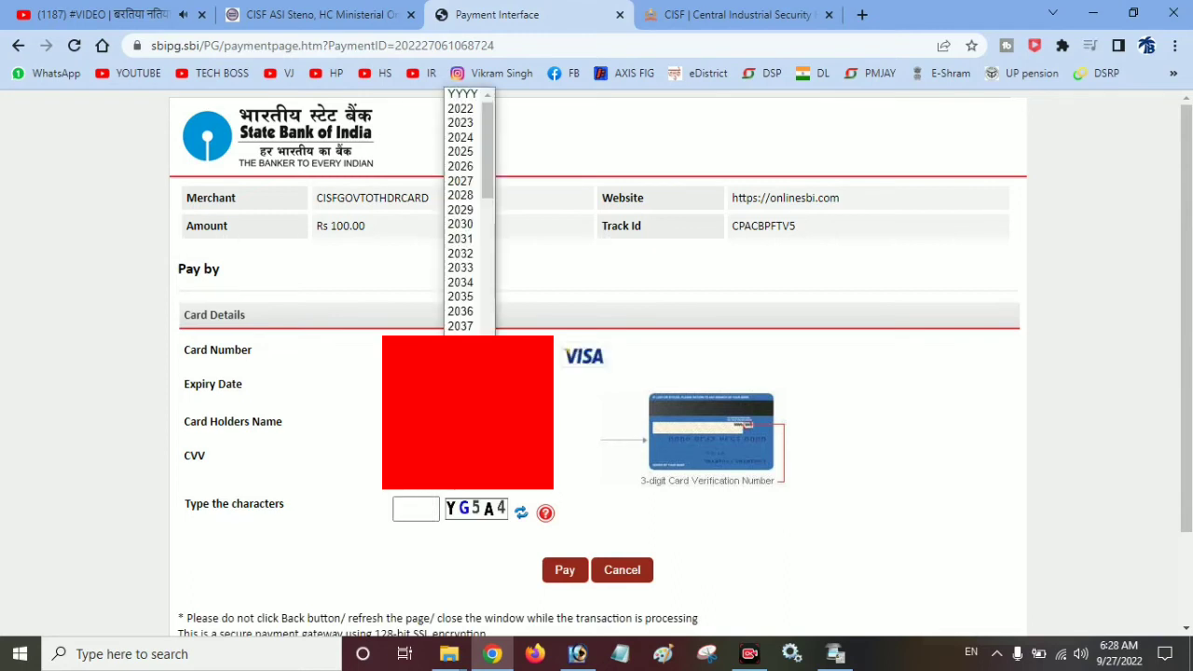
click(462, 109)
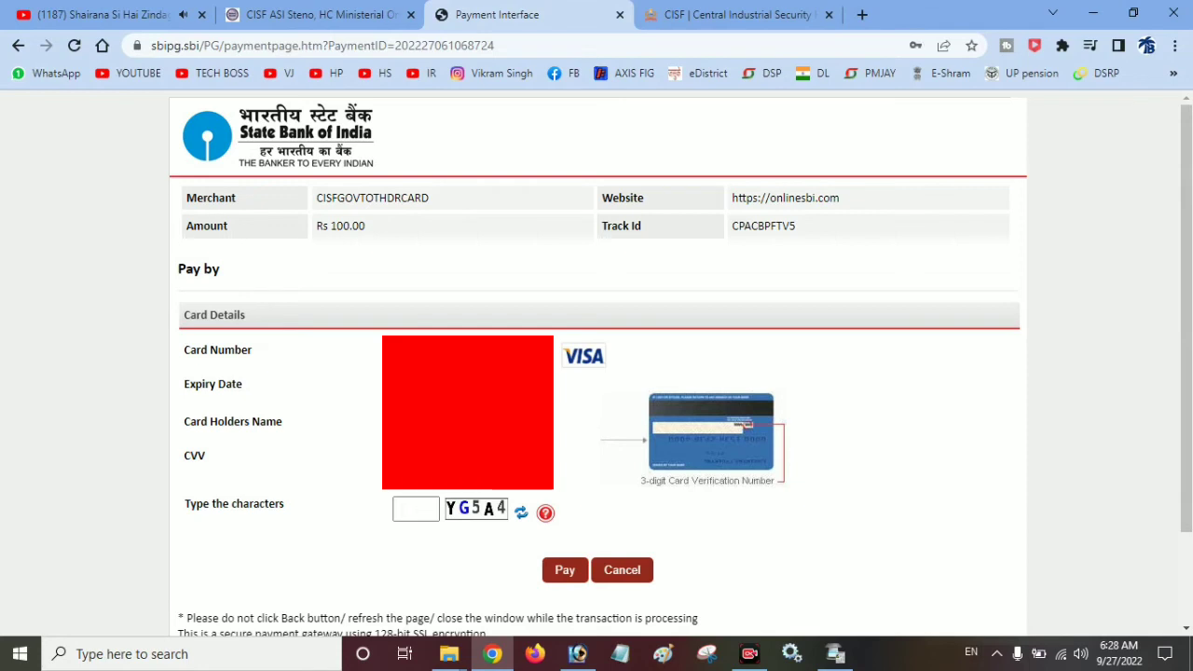
Enter the captcha characters shown on the card payment page and submit the Rs 100 payment.
click(416, 509)
text(YG5A4)
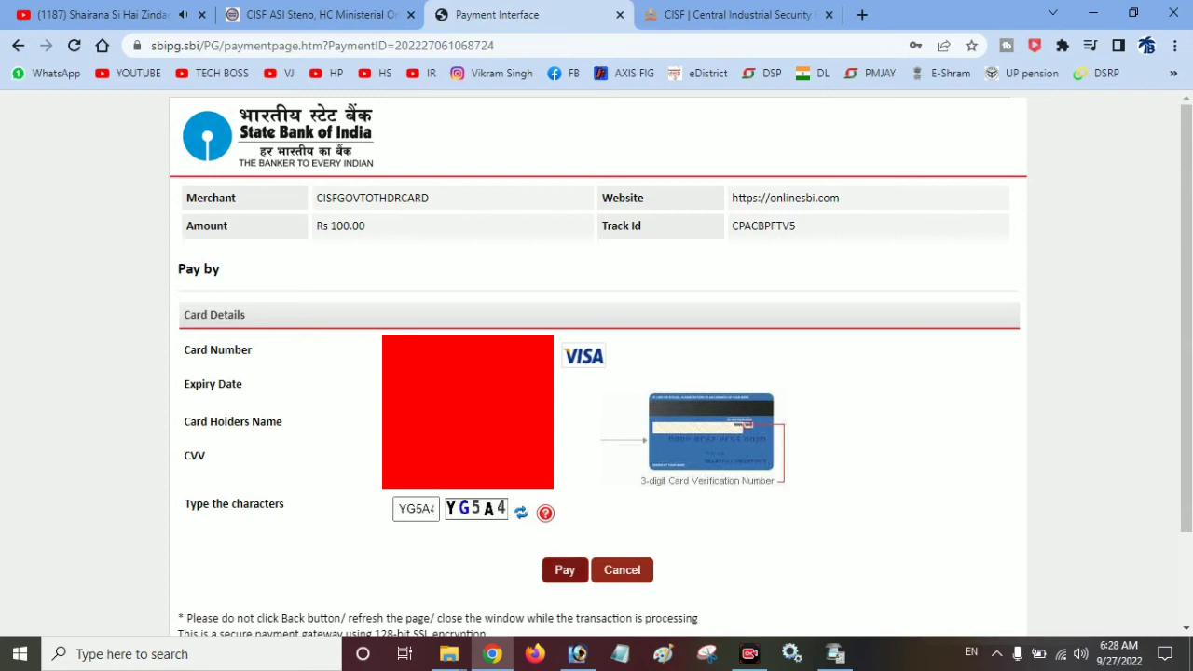
click(565, 569)
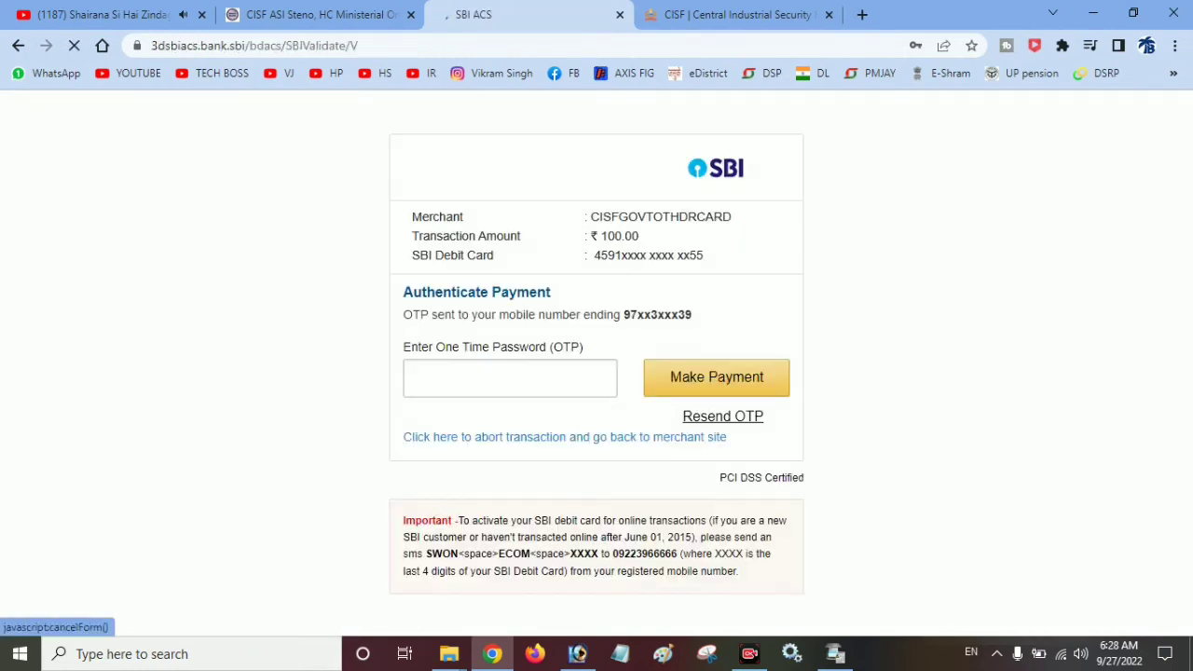
Authenticate the card payment with the one-time password (OTP) sent to the registered mobile number.
click(510, 378)
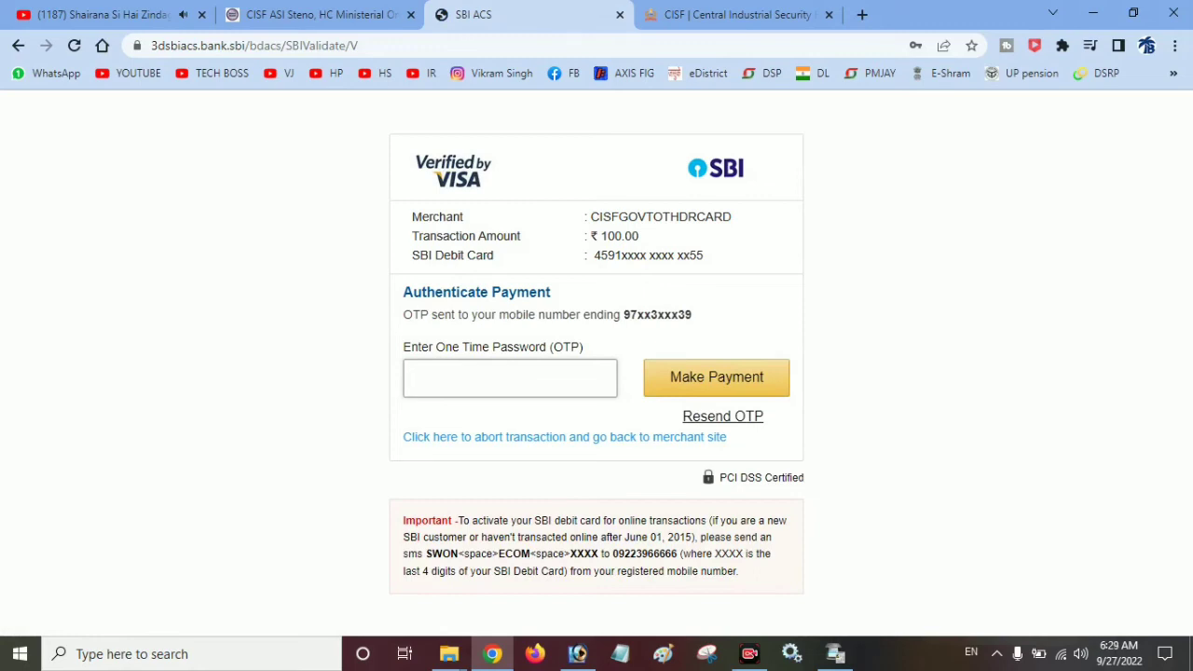
key(Return)
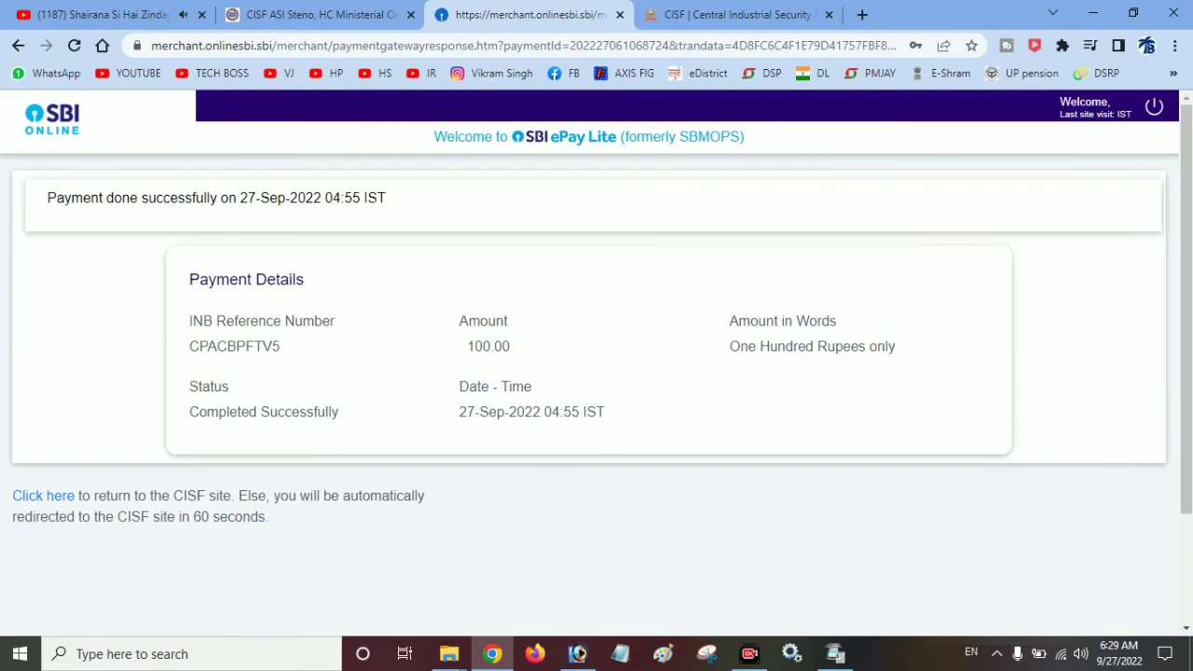
Review the SBI payment confirmation, return to the CISF site and close the transaction result.
scroll(596, 372, down, 2)
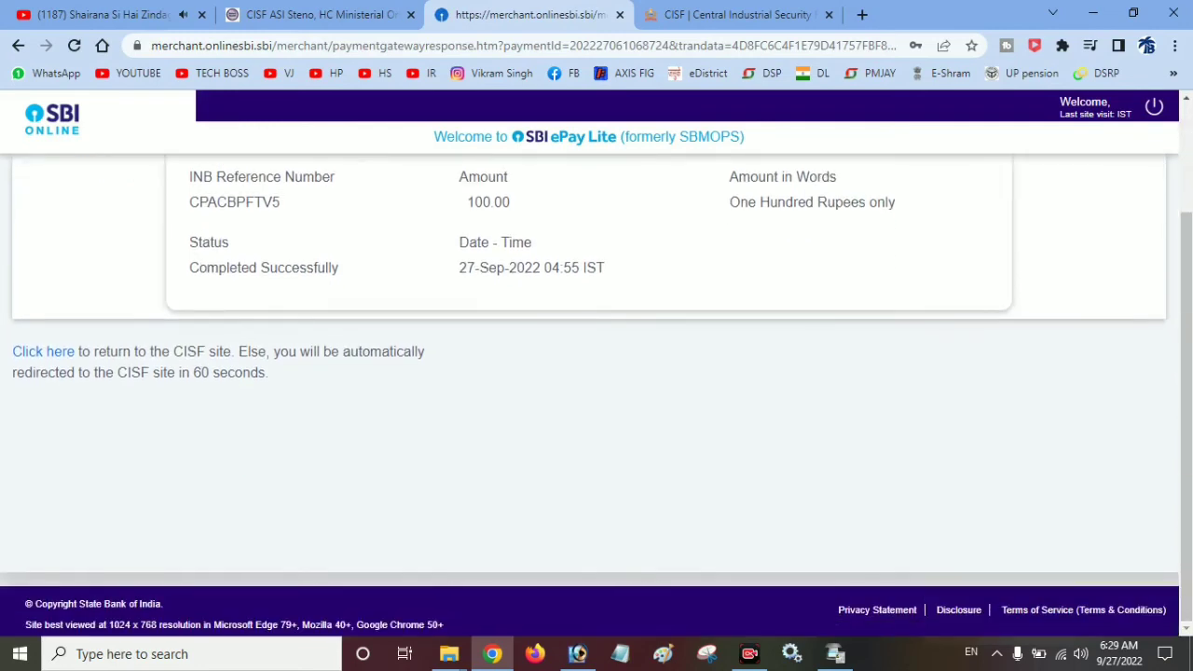
scroll(597, 373, up, 2)
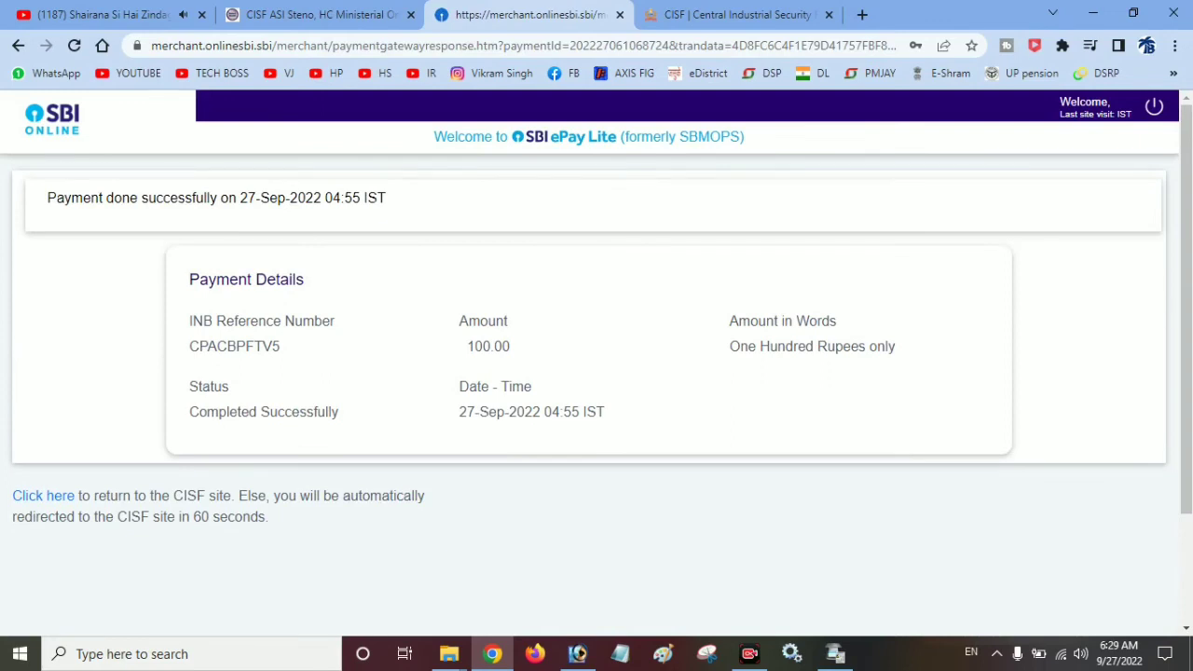
click(43, 495)
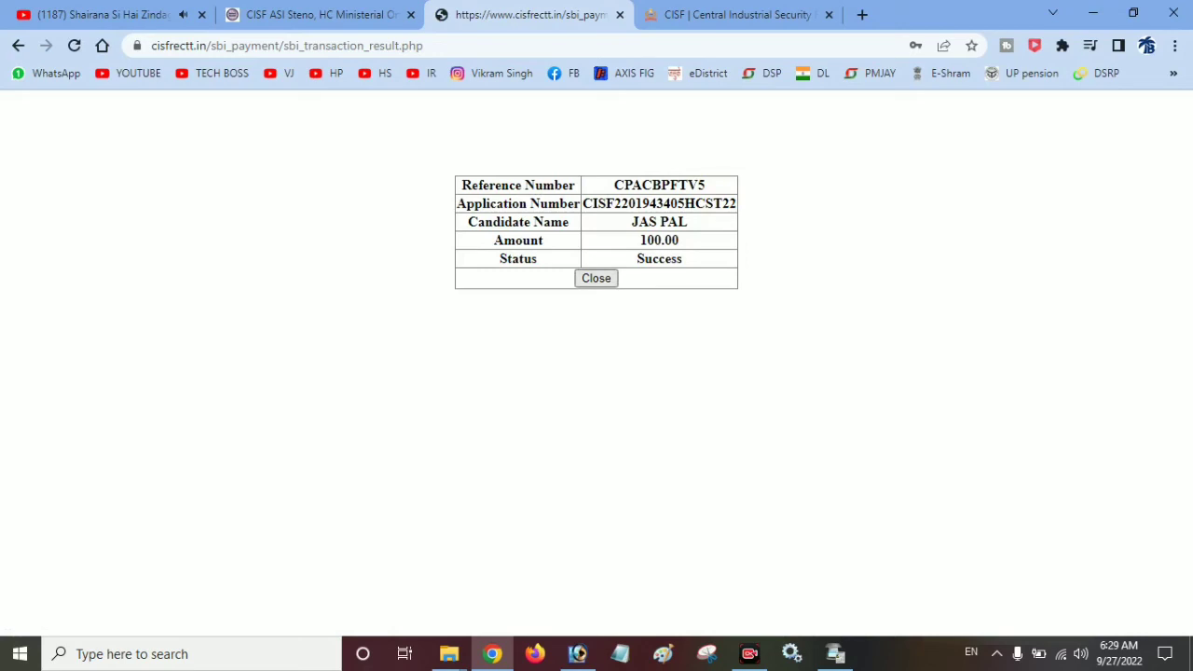
click(596, 278)
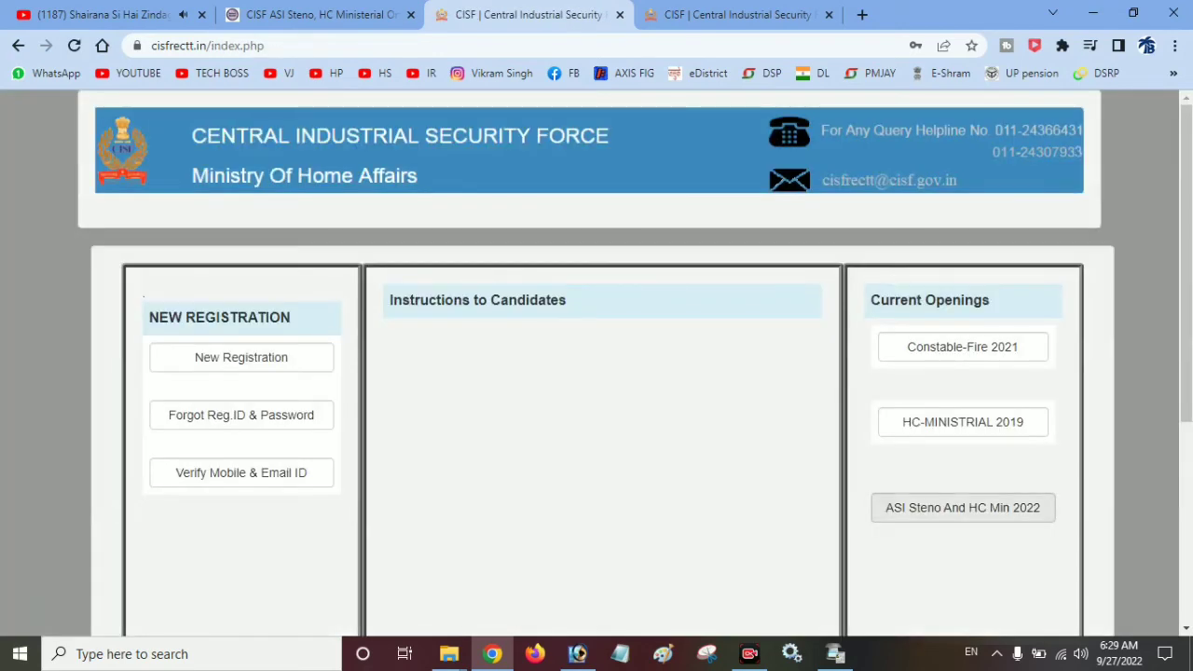
Open the ASI Steno And HC Min 2022 candidate login and begin the registration number with the CISF prefix.
click(963, 507)
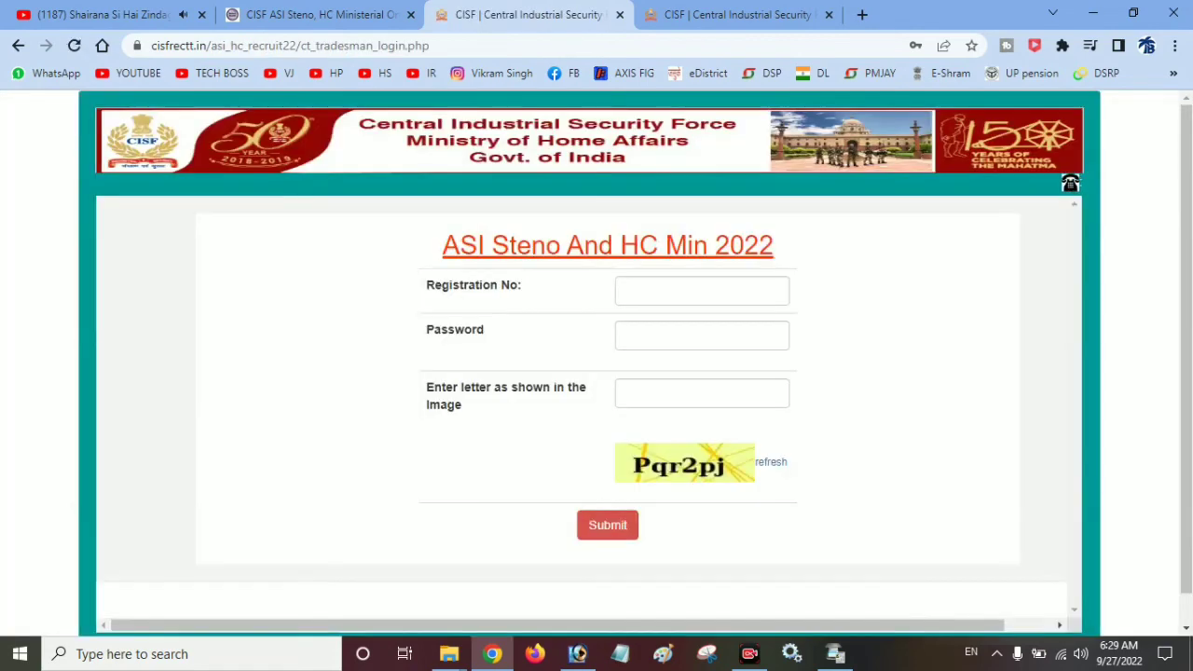
click(702, 291)
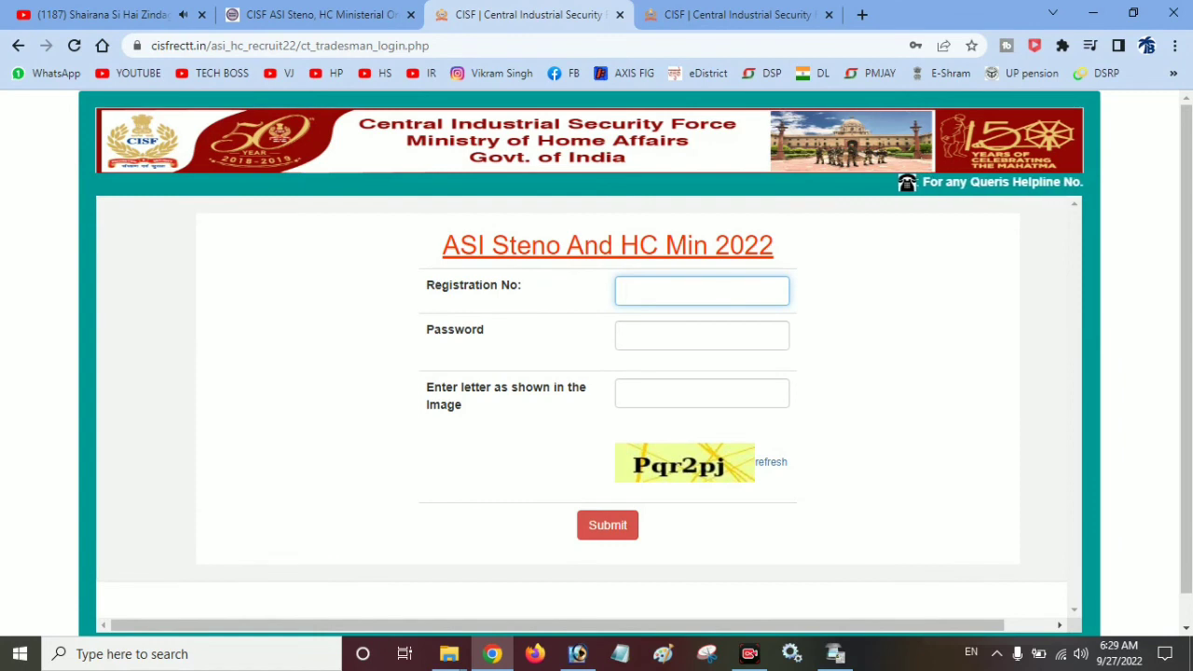
text(CISF)
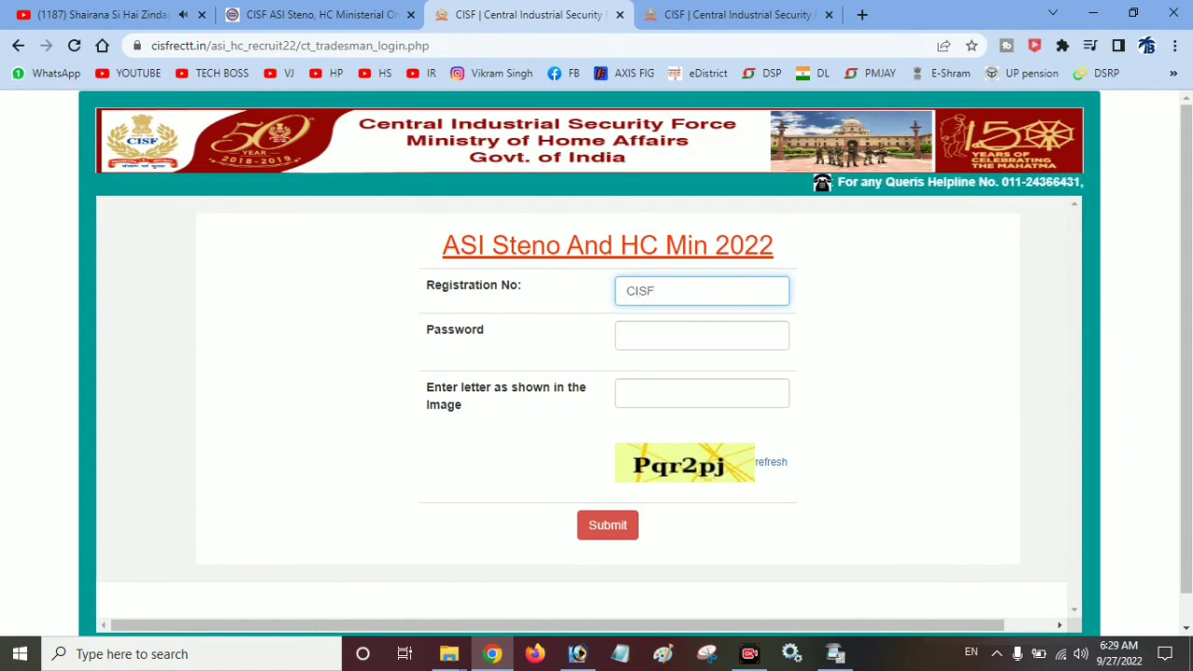
text(1)
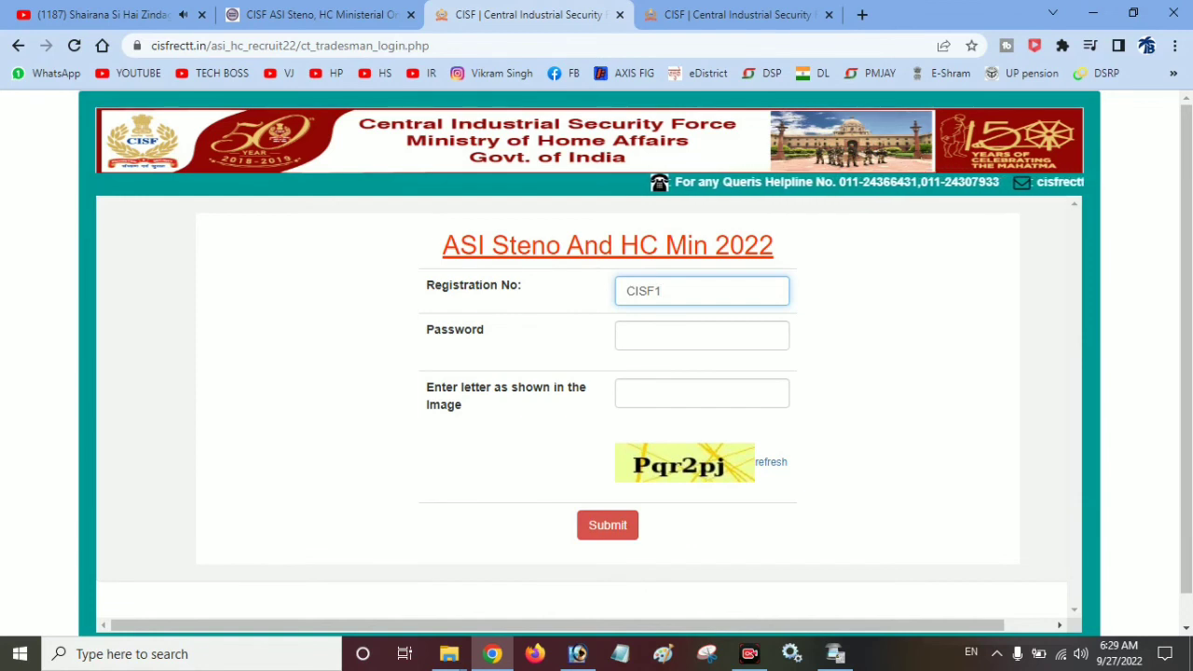
text(999)
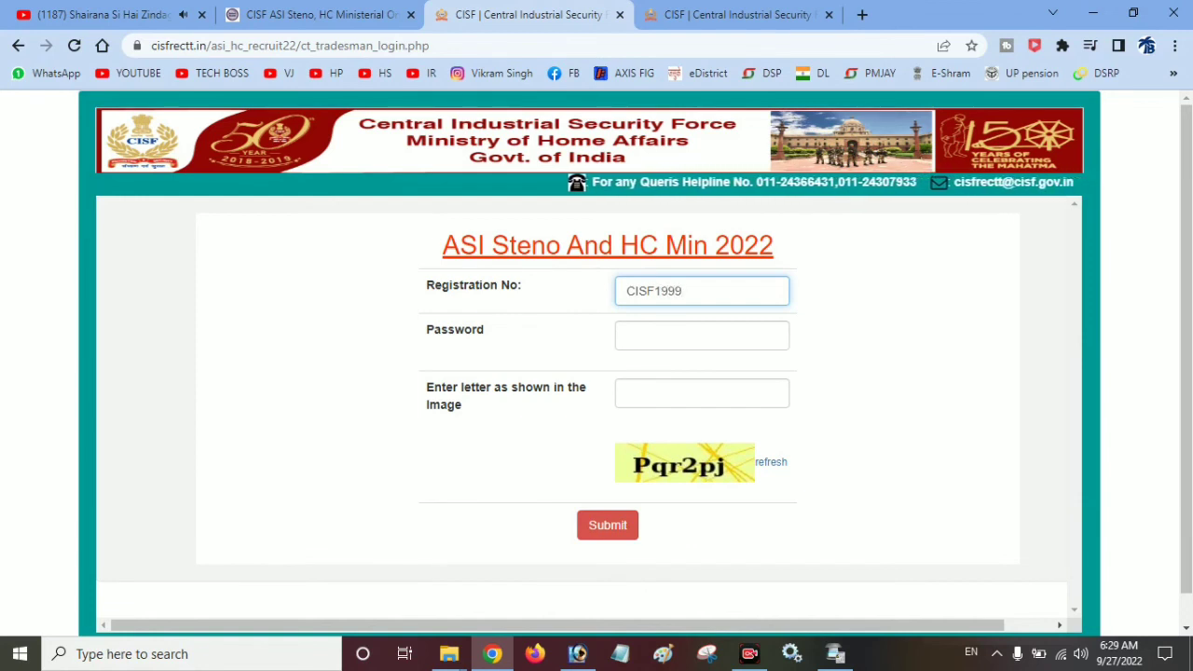
text(PPPP)
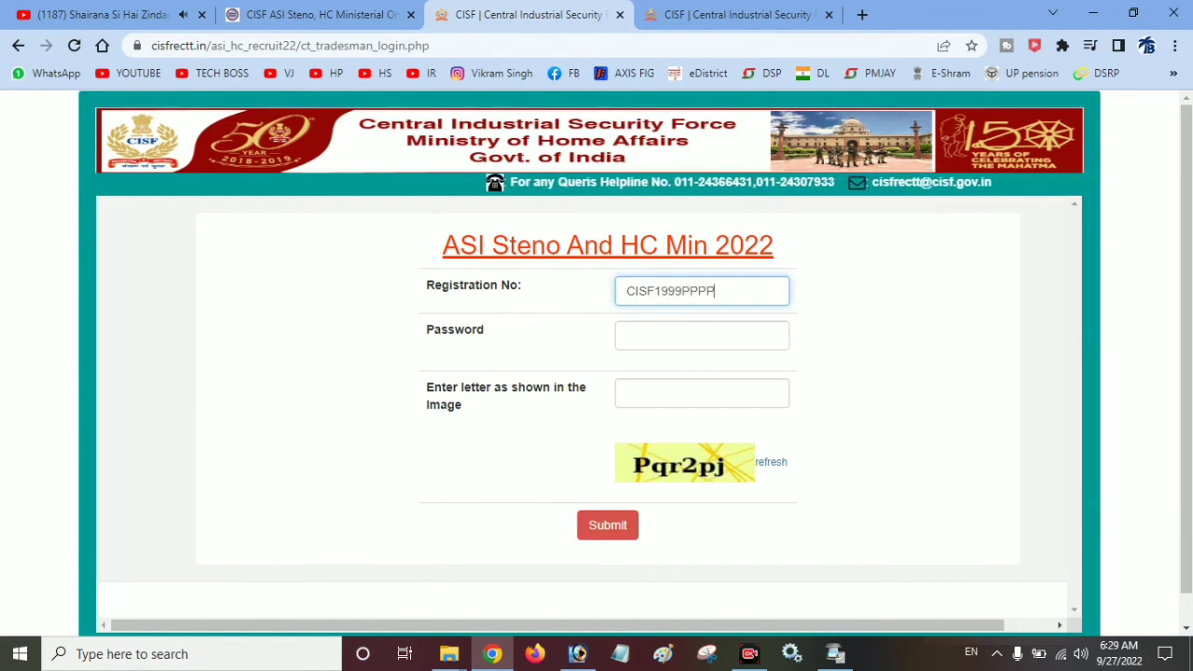
key(BackSpace)
key(BackSpace)
key(BackSpace)
key(BackSpace)
key(BackSpace)
key(BackSpace)
key(BackSpace)
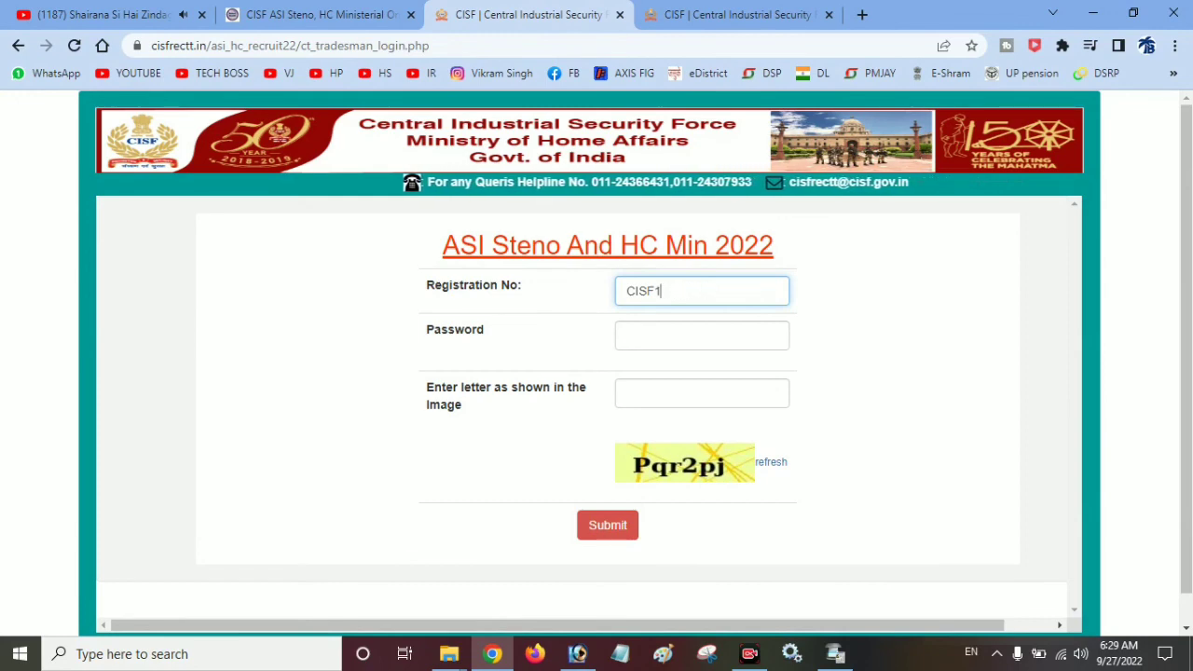
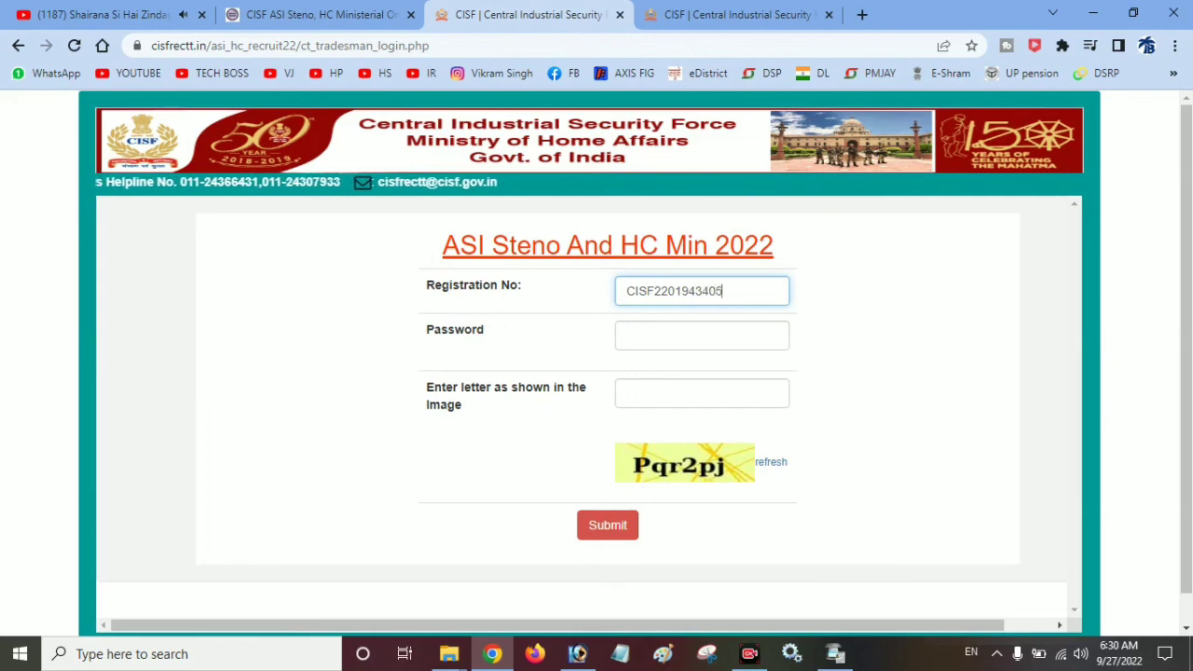
Complete the candidate's registration number and enter the account password in the ASI Steno And HC Min 2022 login form.
key(Tab)
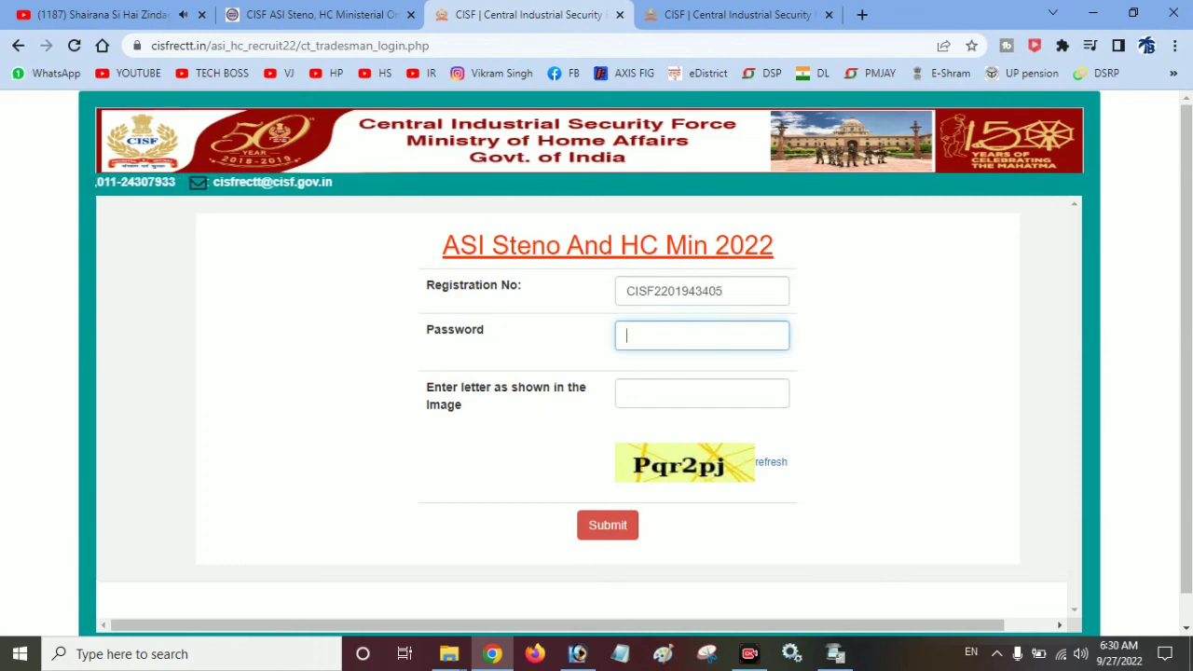
text(•••)
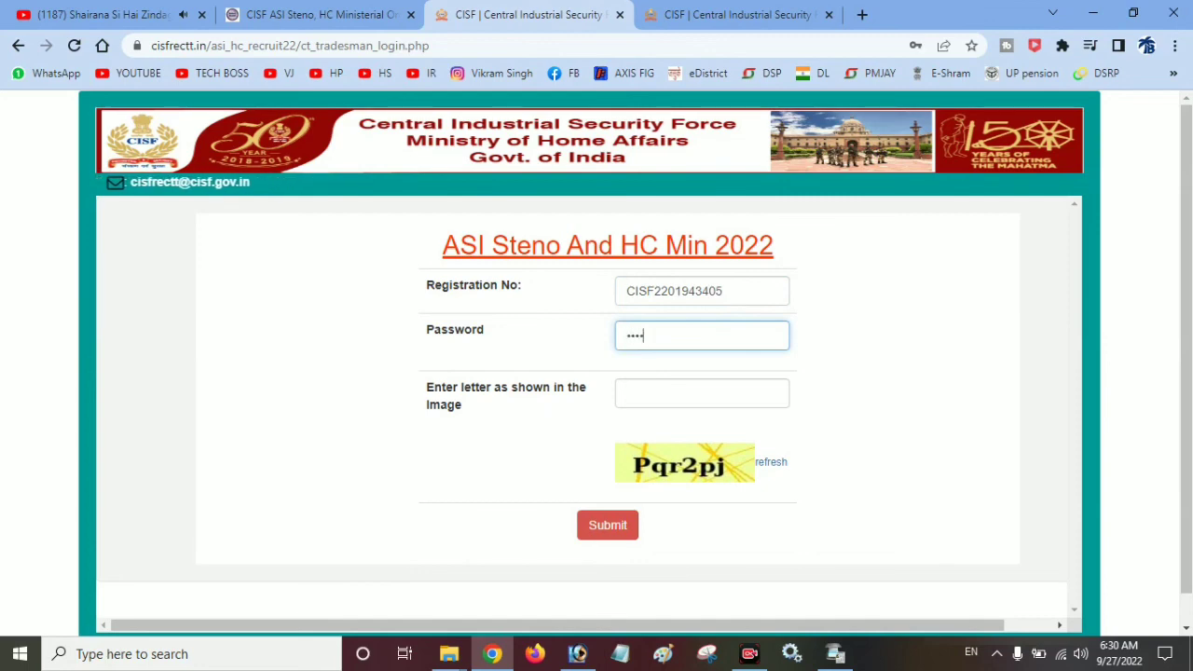
text(••••)
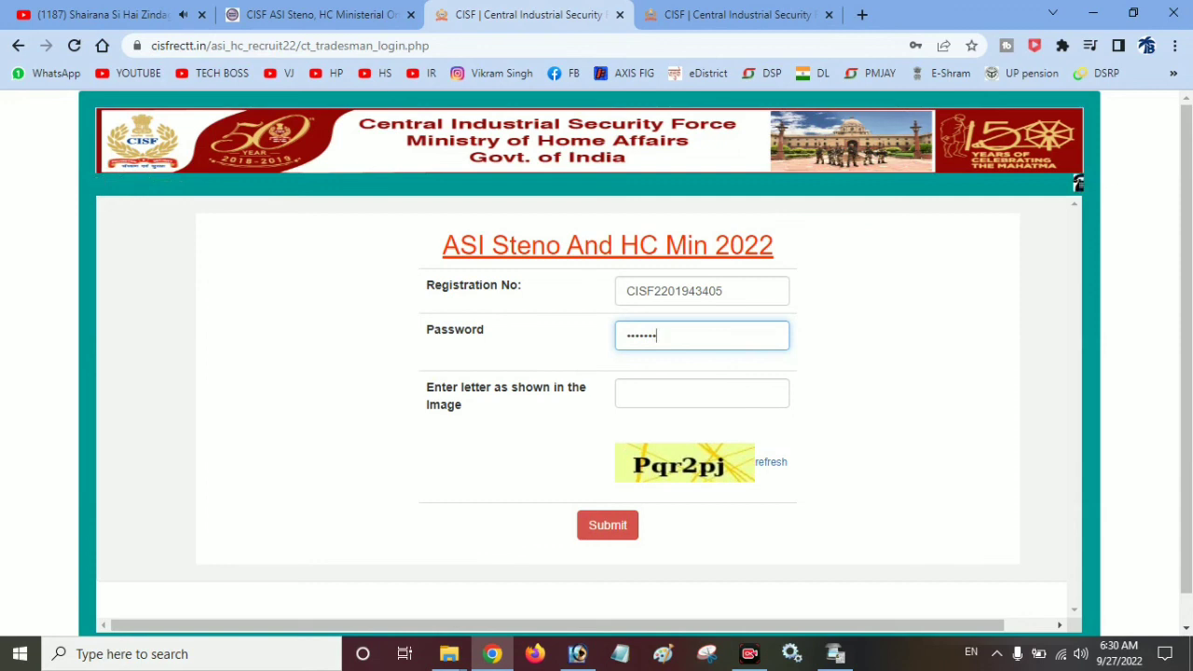
text(••••)
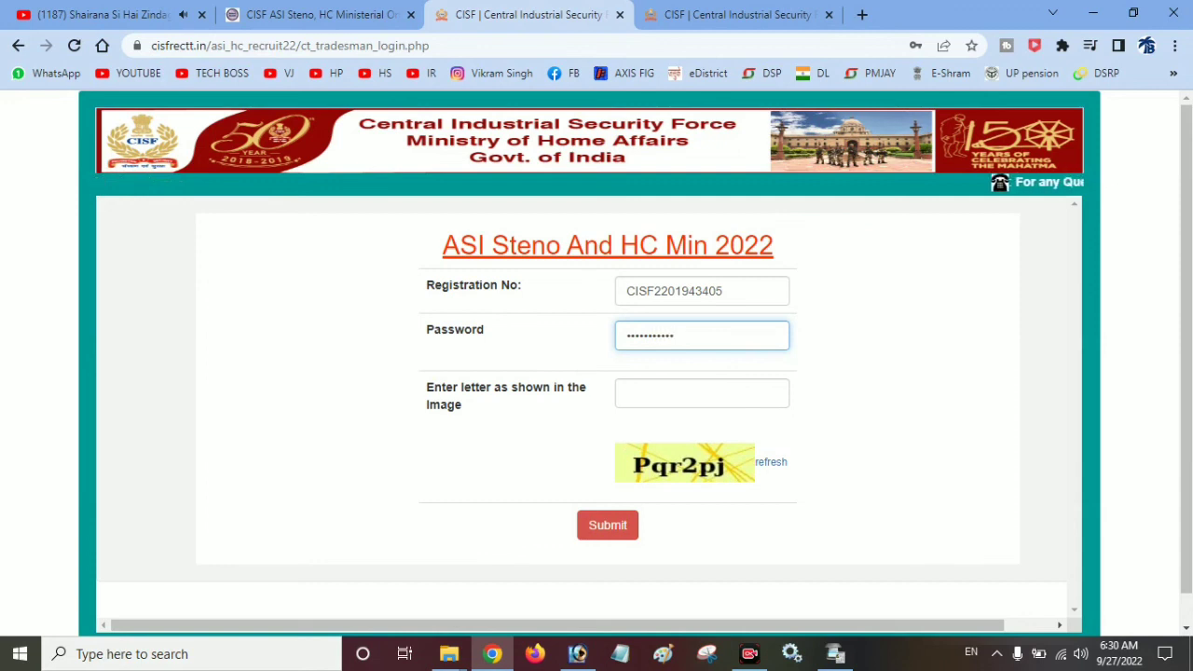
Enter the captcha letters as shown in the image and submit the candidate login.
click(702, 393)
text(P)
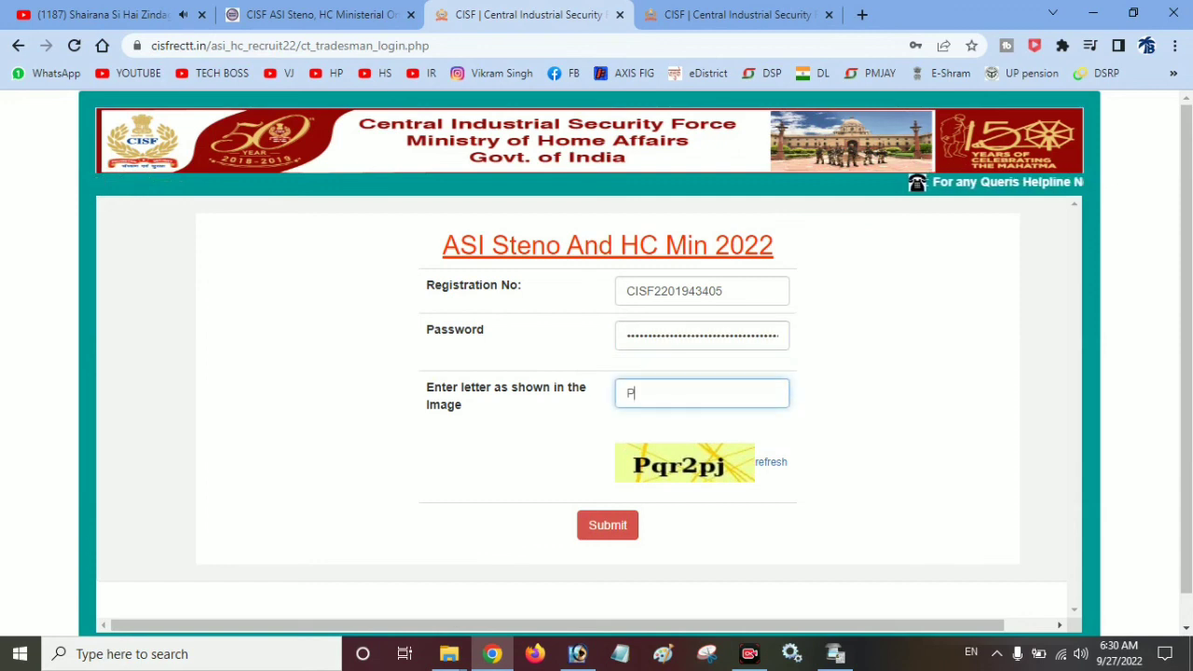
text(qr)
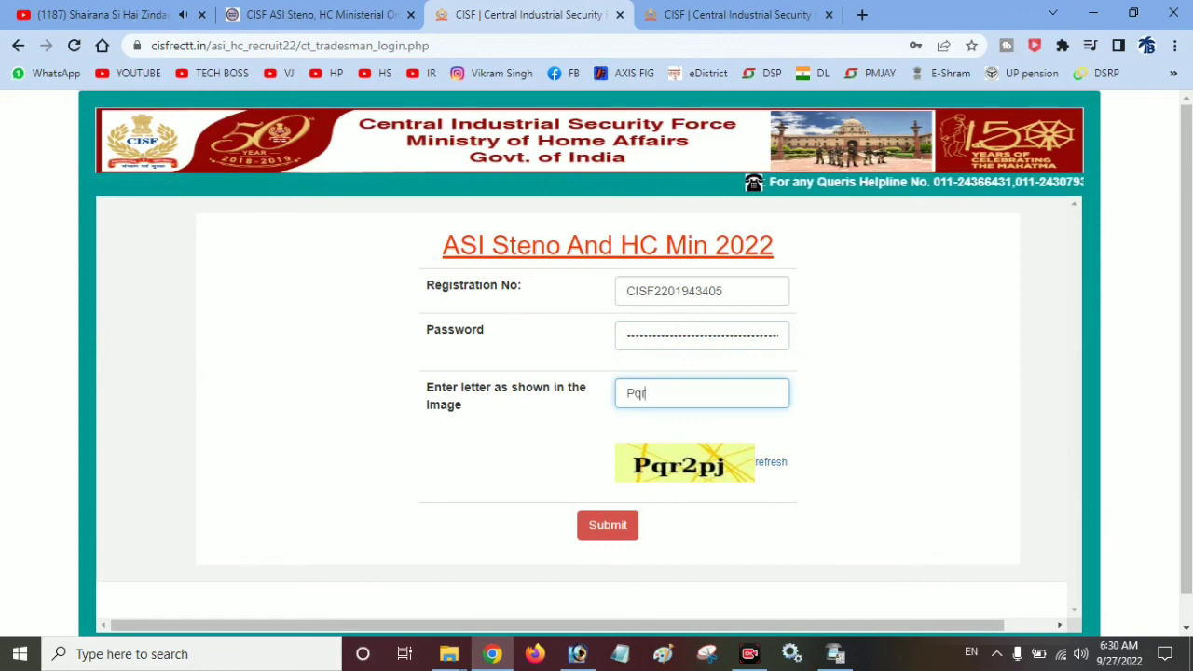
text(2pj)
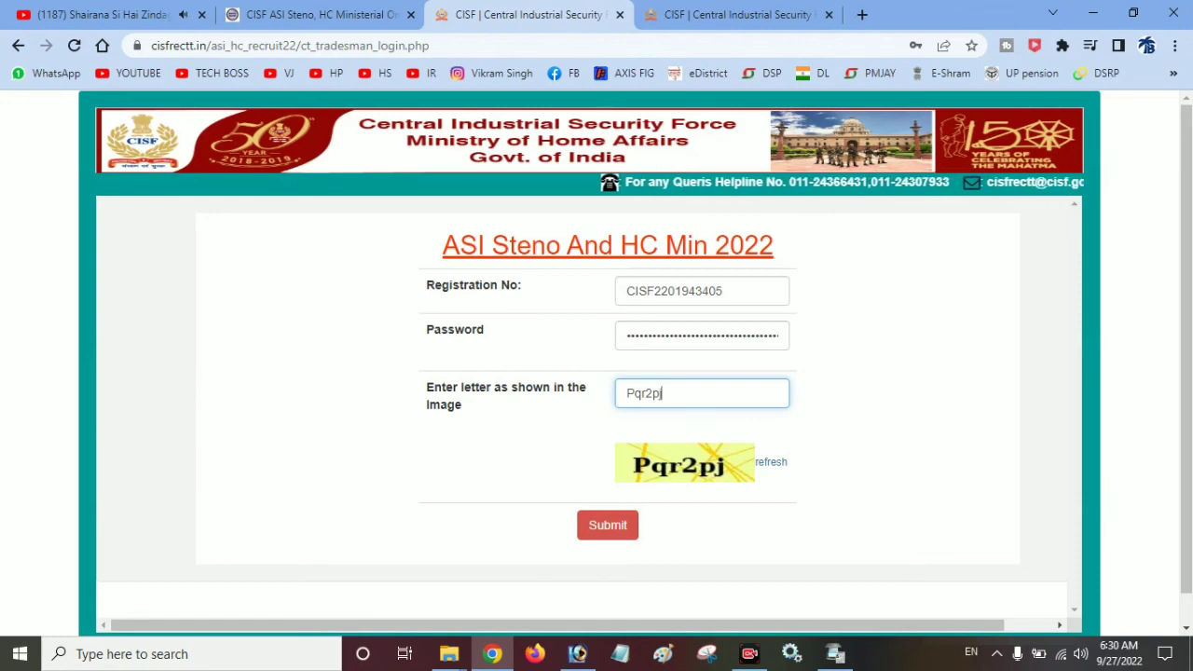
key(Return)
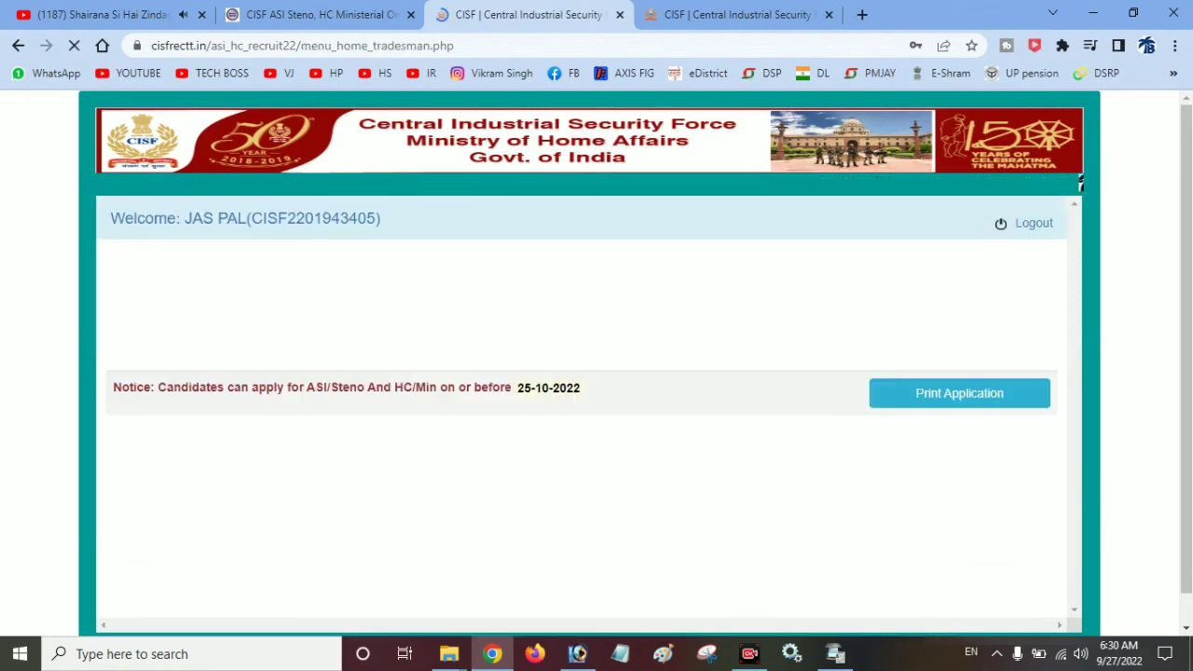
Open the candidate's printable application form, check its print preview and print all pages on the Canon G2010 series printer.
click(959, 393)
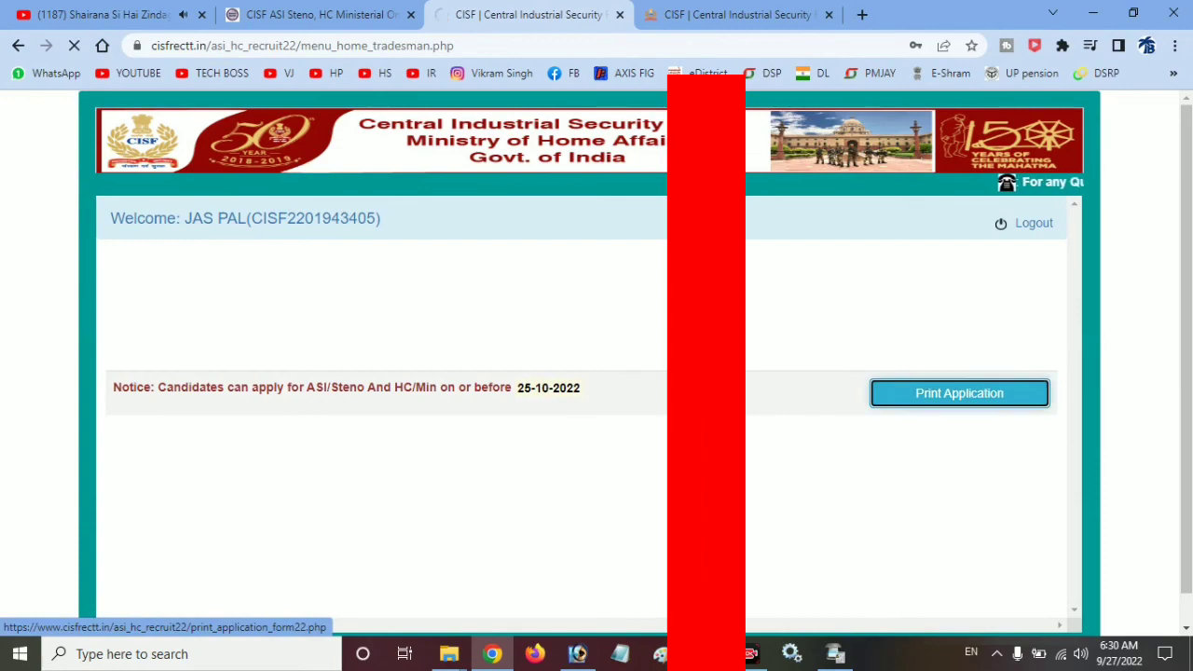
scroll(582, 410, down, 20)
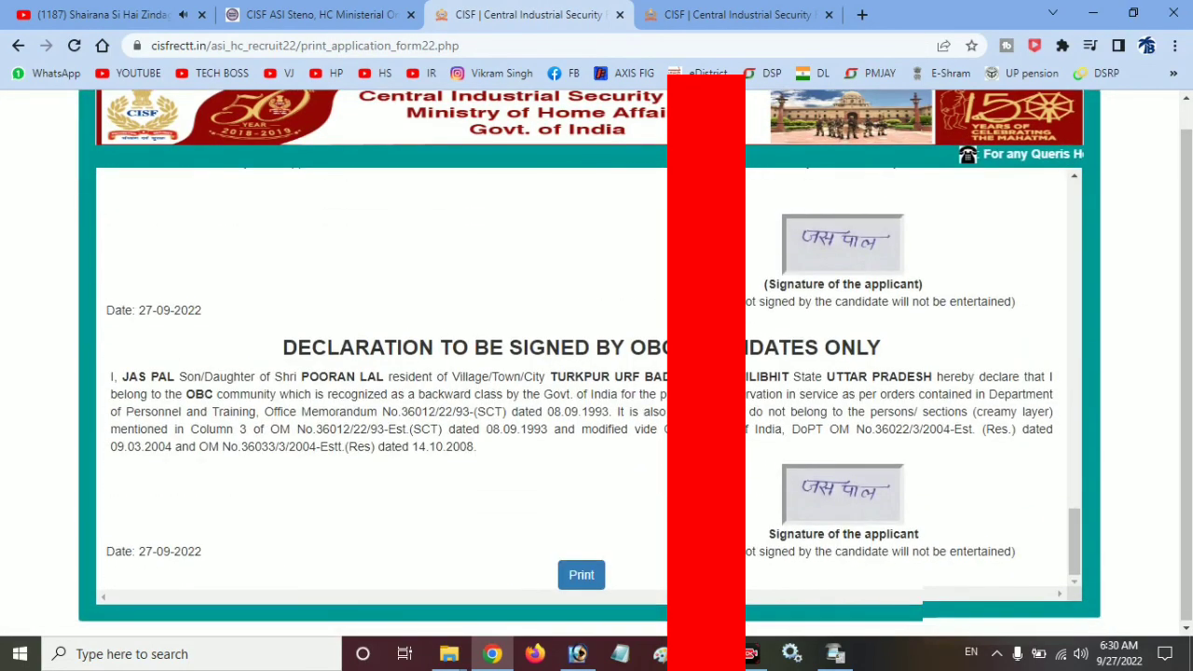
click(582, 573)
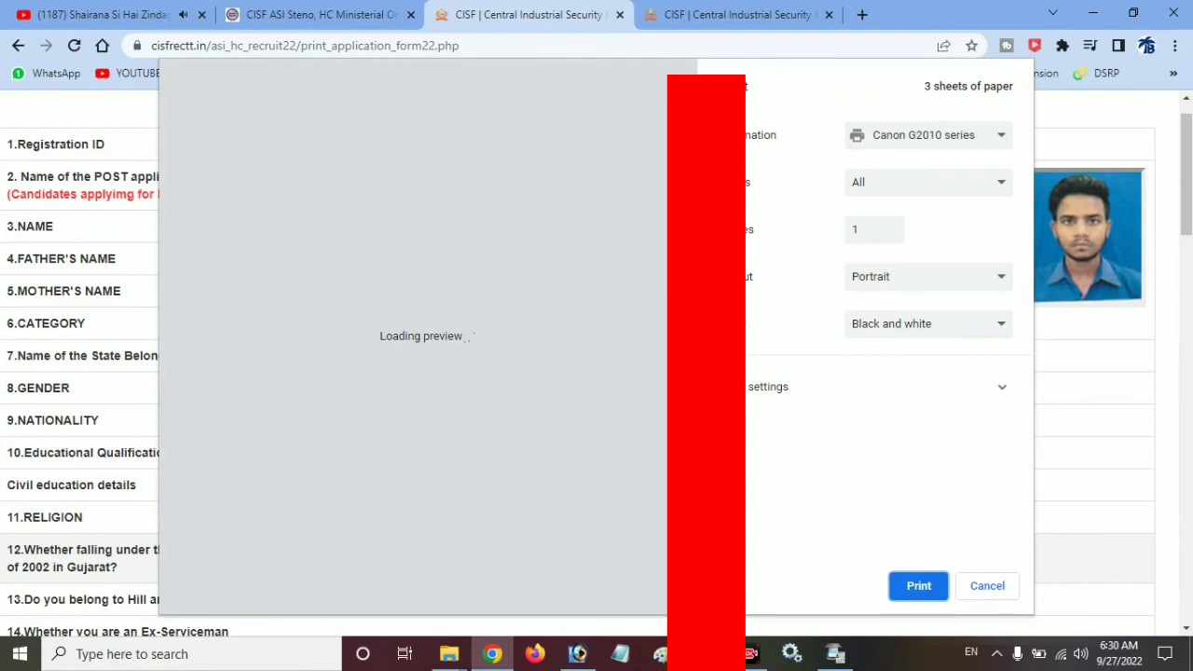
scroll(419, 336, down, 10)
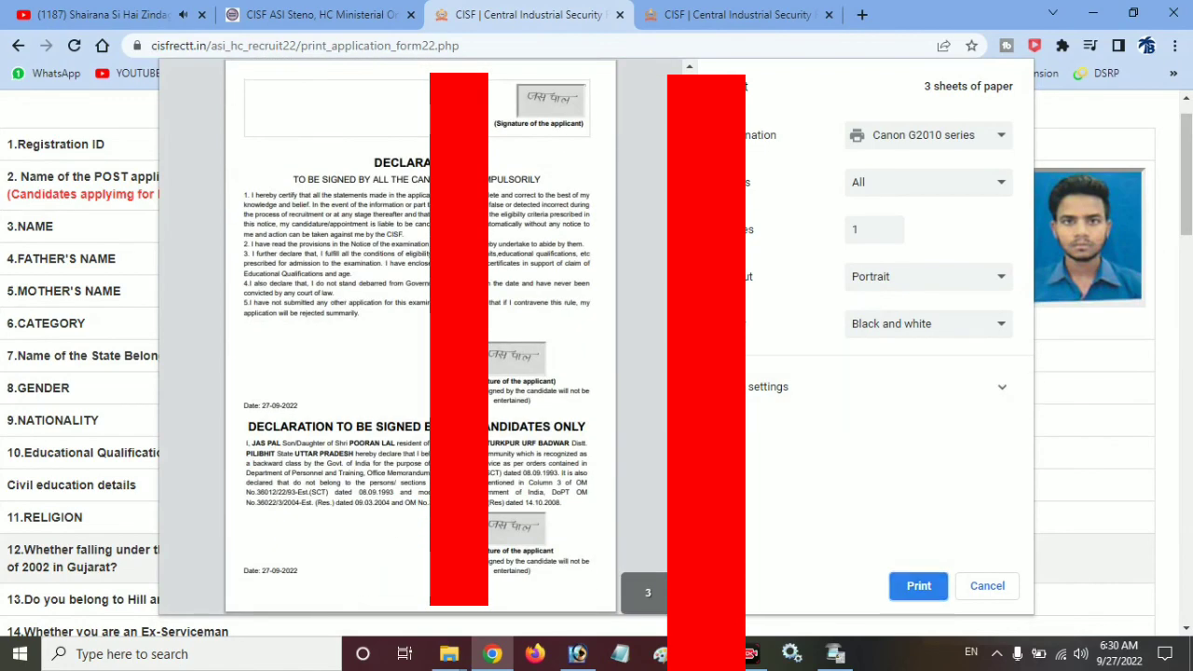
click(918, 586)
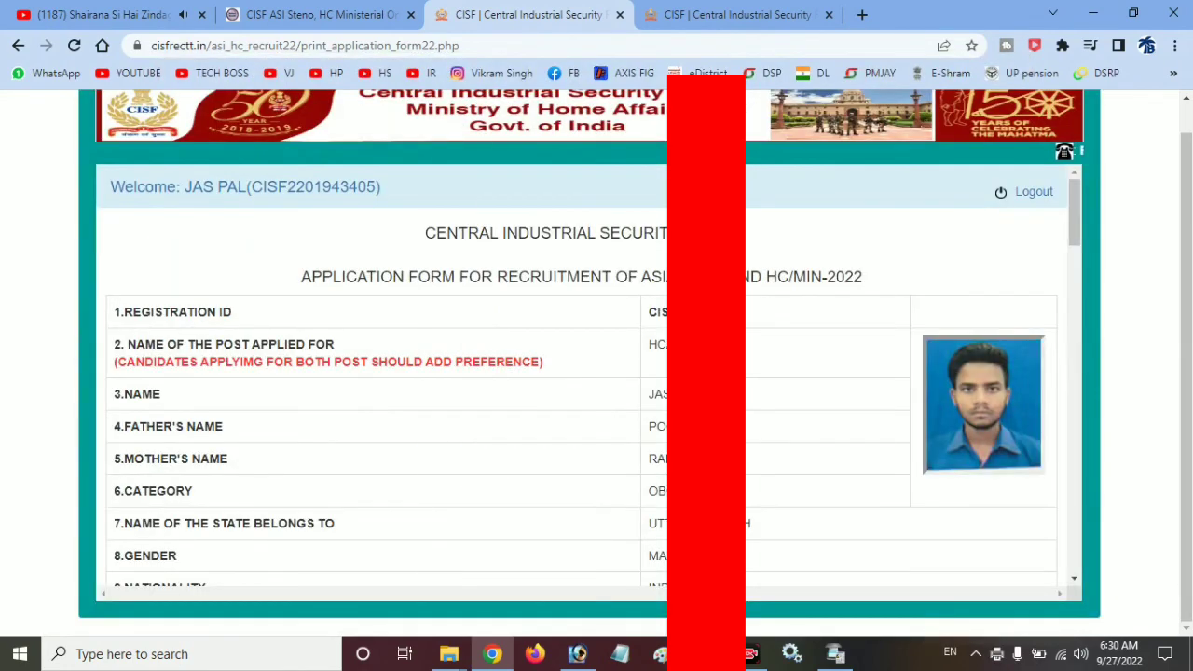